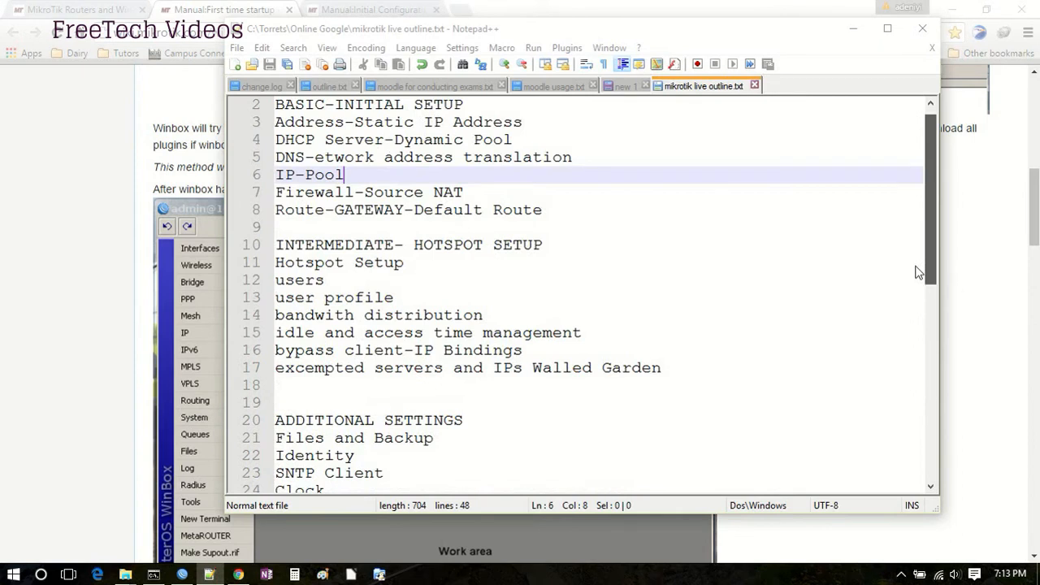
Correct "etwork" to "network" in the DNS line and add a hyphen after "IPs" in the Walled Garden line.
left_click_drag(543, 229, 267, 132)
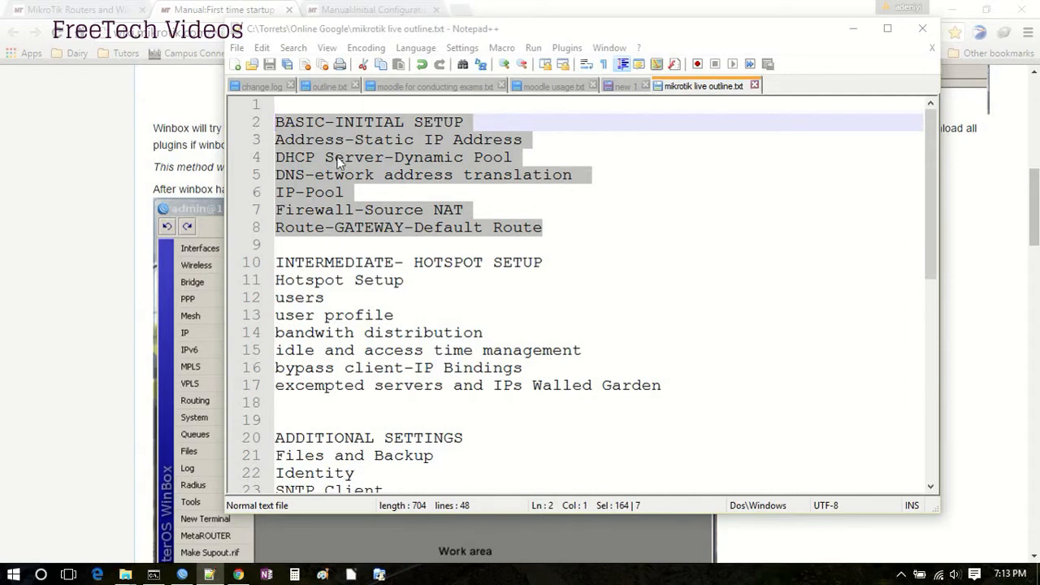
left_click(319, 174)
type("n")
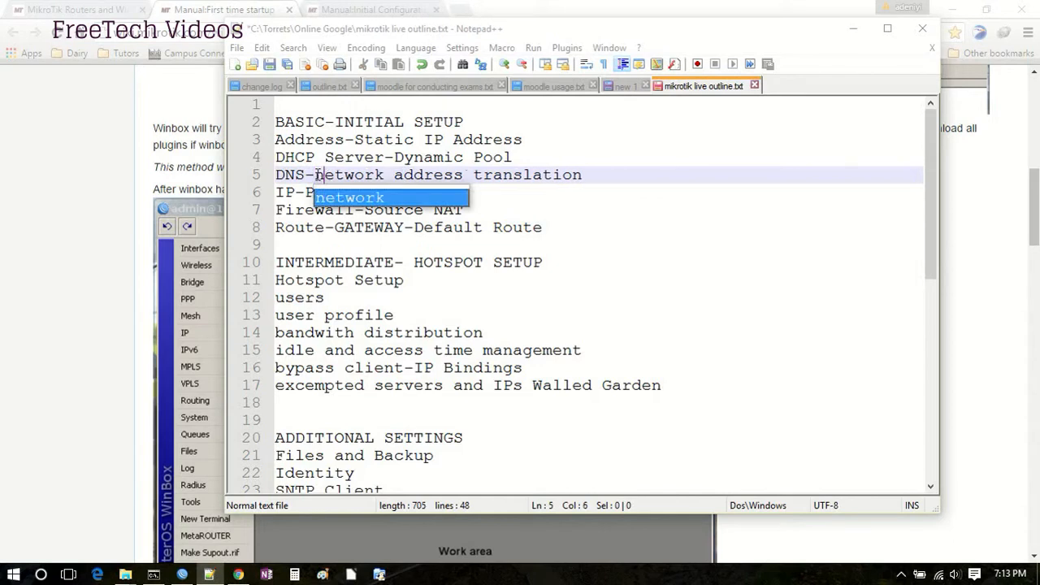
left_click(516, 220)
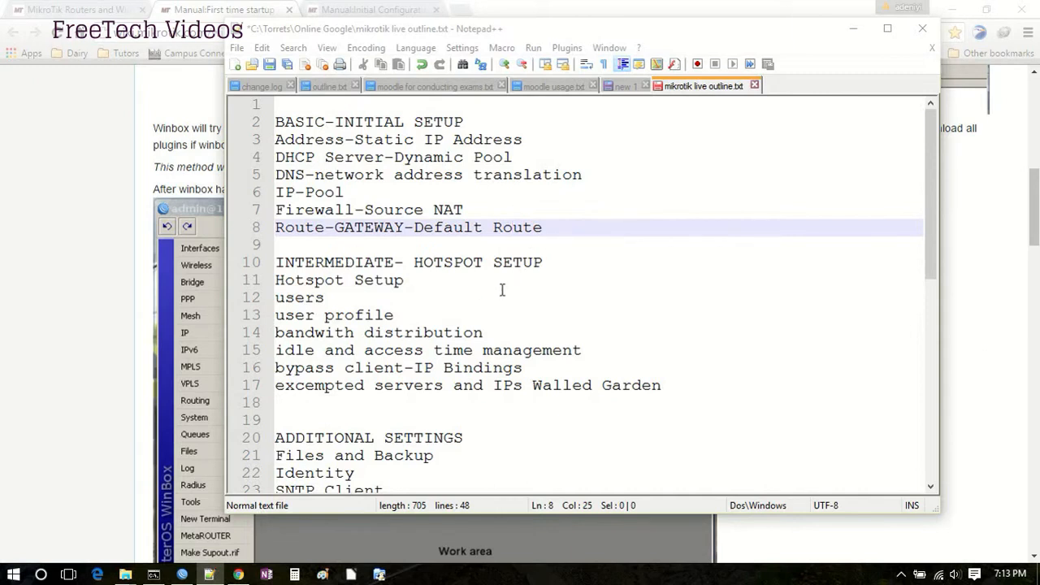
left_click(286, 262)
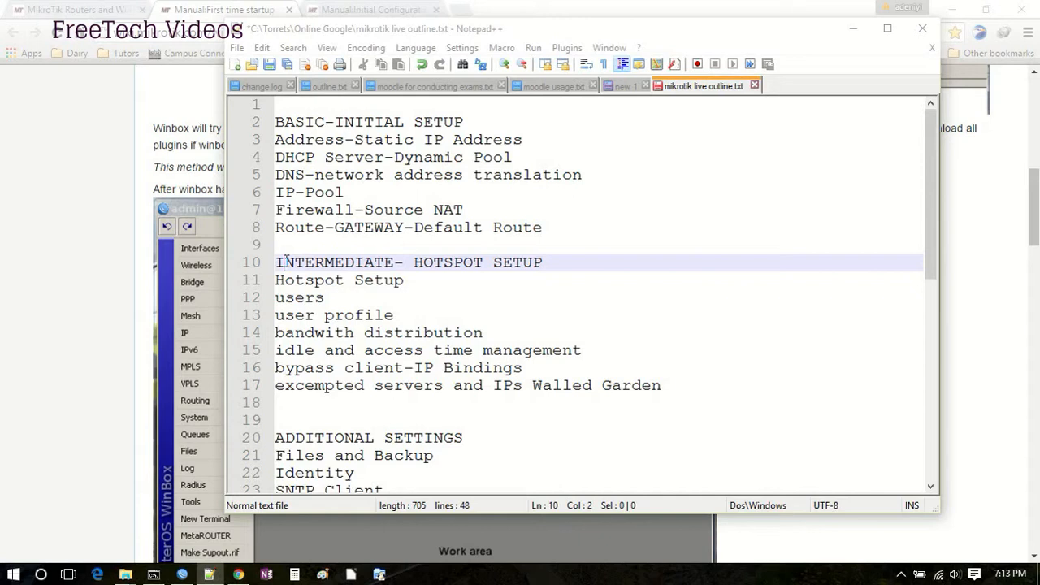
left_click(528, 385)
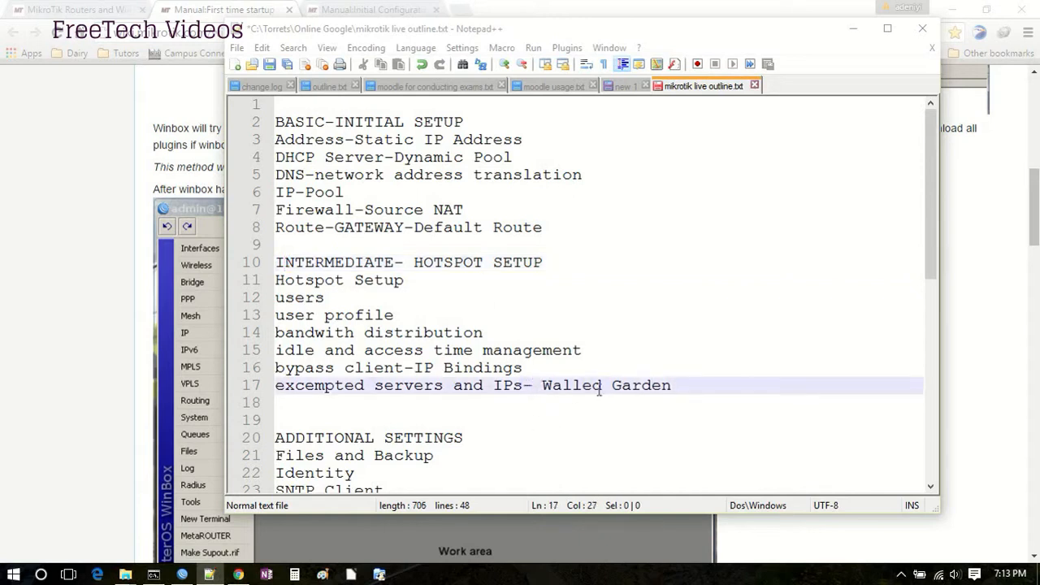
Add a "Webproxy" line below "Terminal-Ping/Explore" in the ADDITIONAL SETTINGS section.
left_click_drag(931, 228, 926, 302)
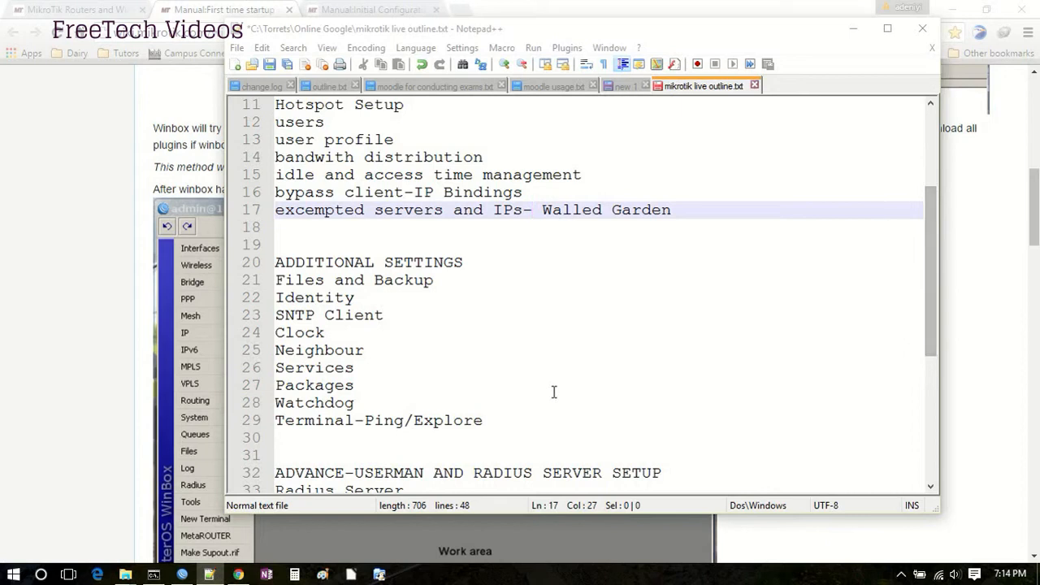
left_click(513, 418)
key("Return")
type("Webp")
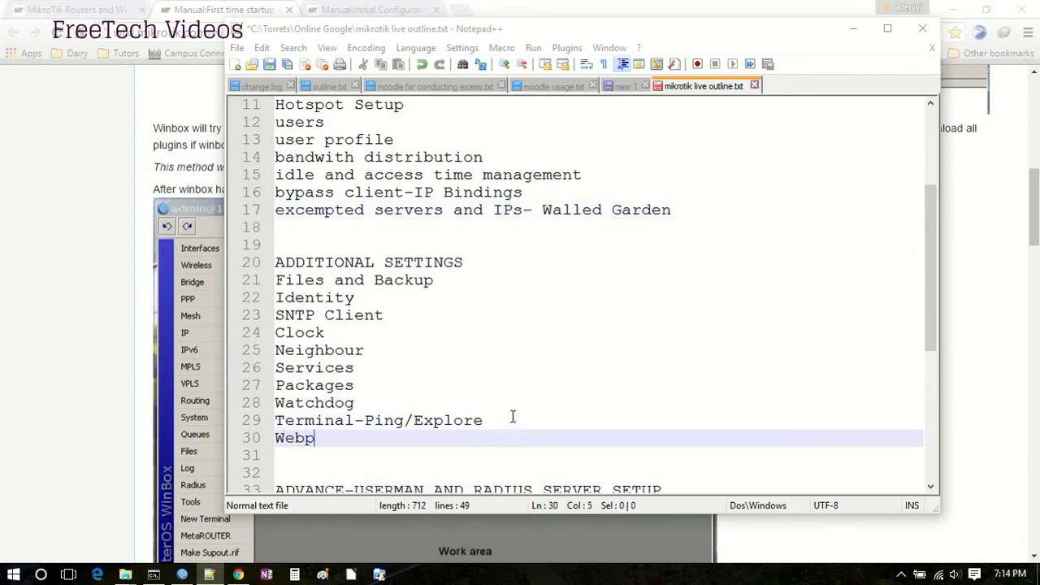
type("roxy")
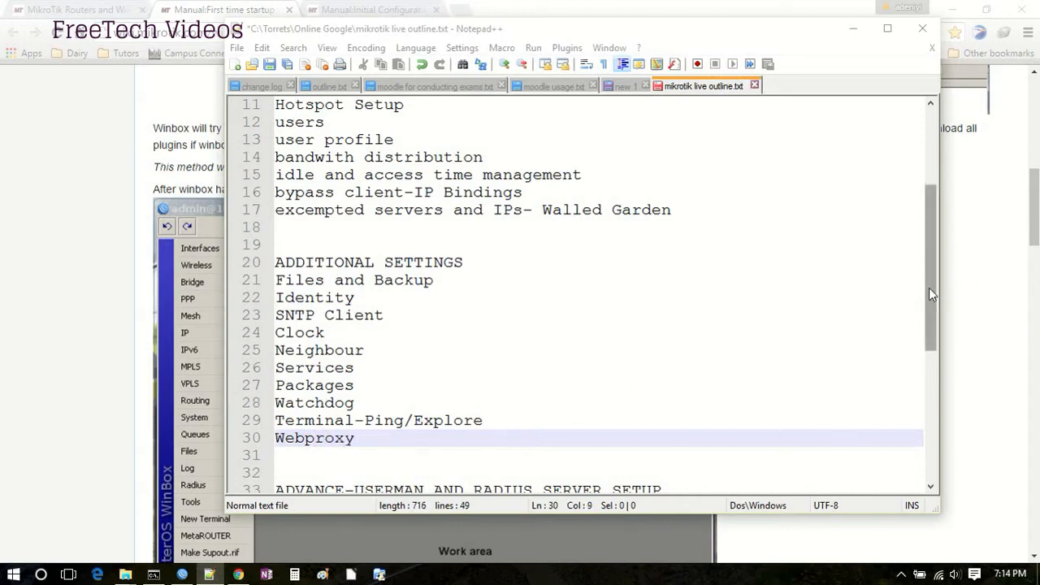
Review the outline's USERMAN AND RADIUS and PROFESSIONALS sections, and go back over the BASIC-INITIAL SETUP topics.
right_click(928, 321)
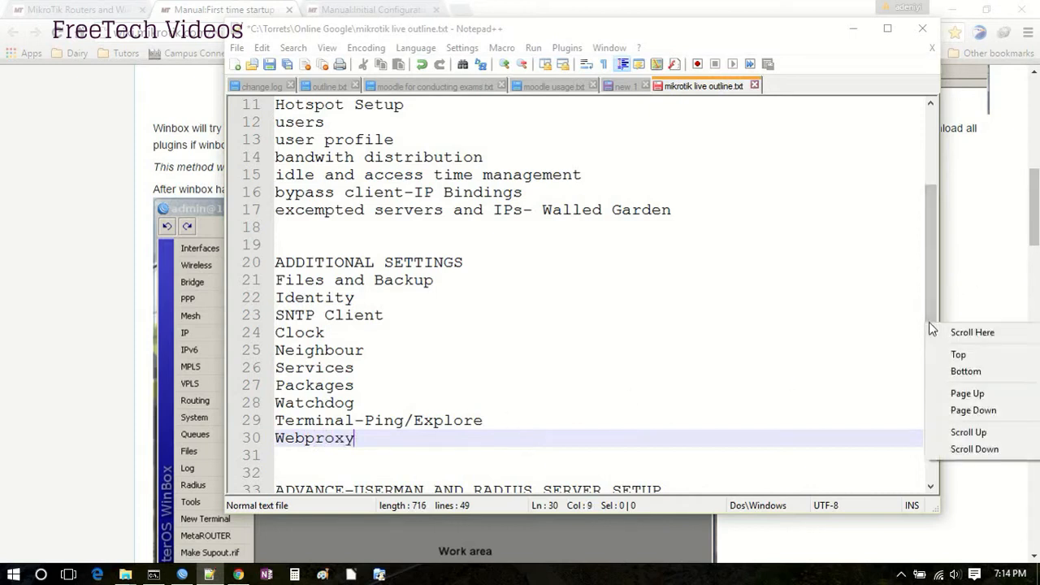
left_click(931, 283)
left_click_drag(931, 282, 931, 376)
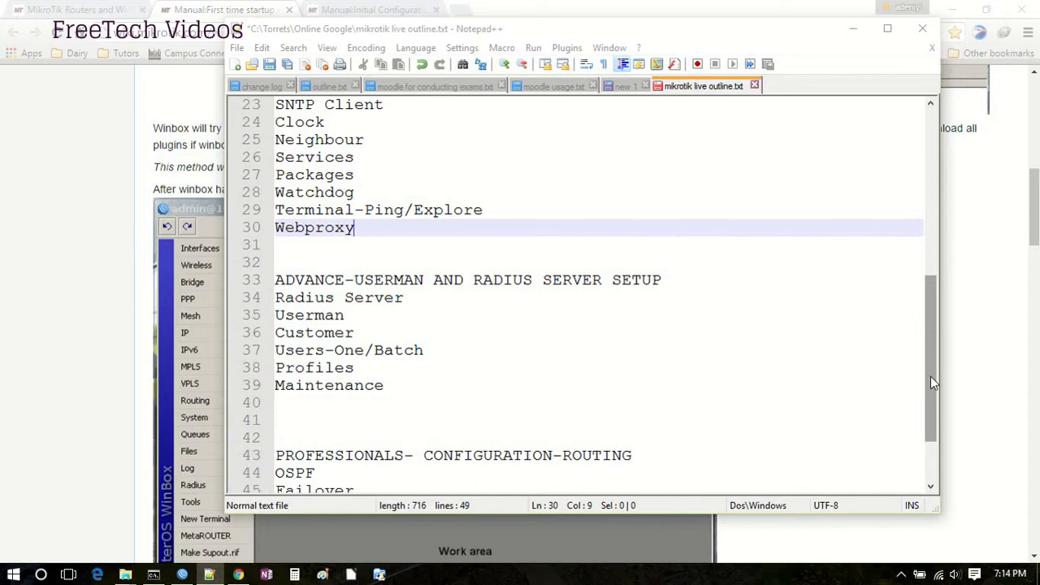
left_click_drag(930, 376, 931, 413)
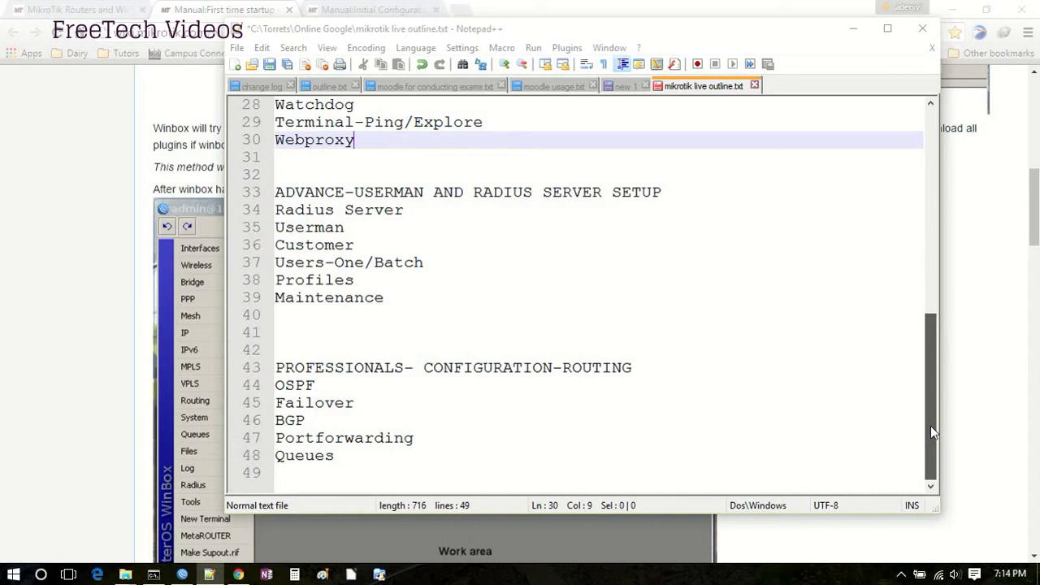
left_click_drag(932, 432, 940, 154)
left_click_drag(571, 227, 260, 122)
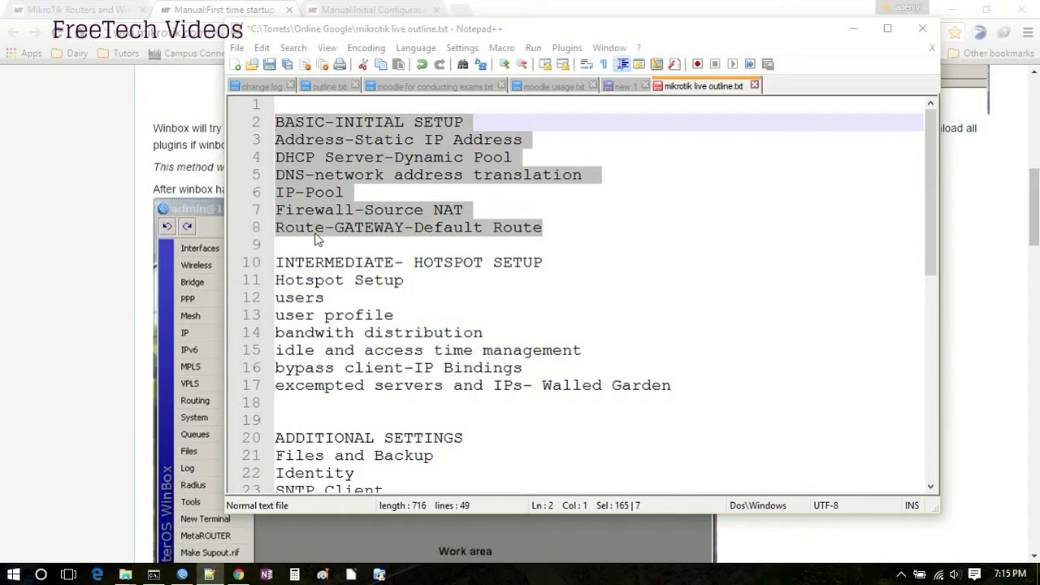
left_click(404, 175)
left_click_drag(554, 233, 242, 120)
left_click(372, 180)
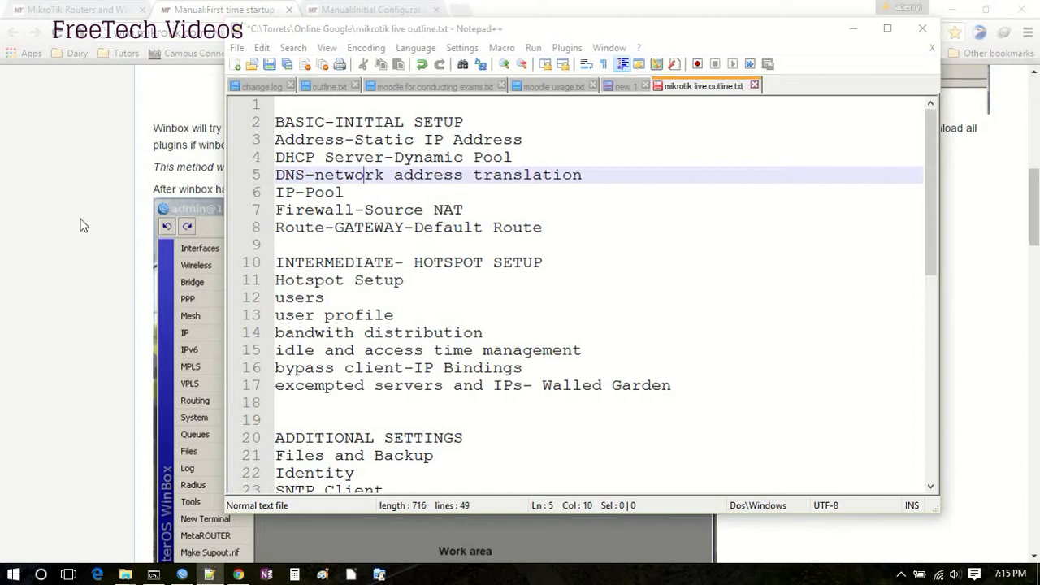
Switch to Chrome and examine the useful tools and address of the MikroTik download page.
left_click(182, 575)
left_click(182, 574)
left_click(92, 6)
left_click(92, 7)
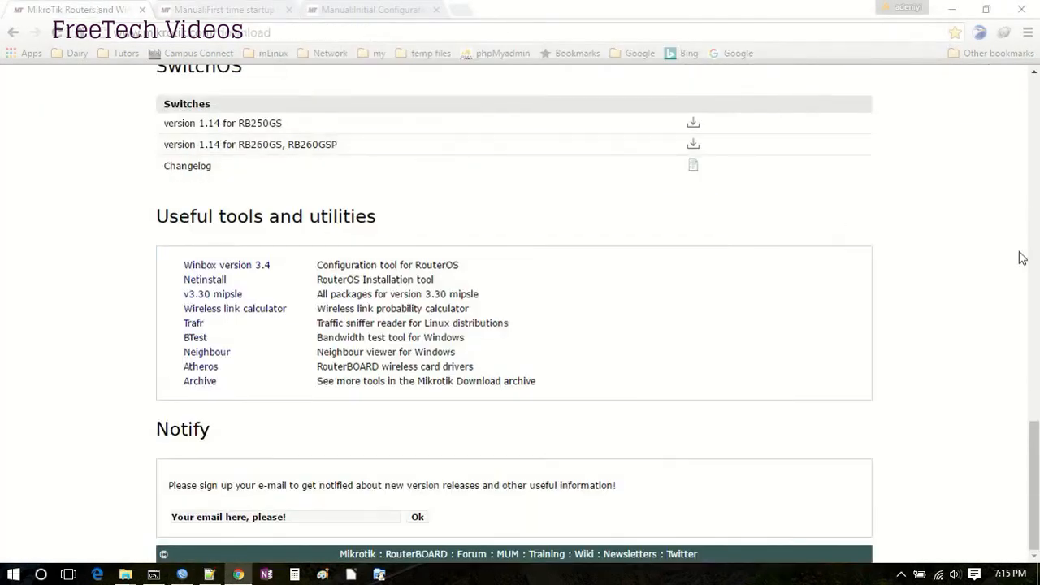
scroll(1033, 455, "up", 3)
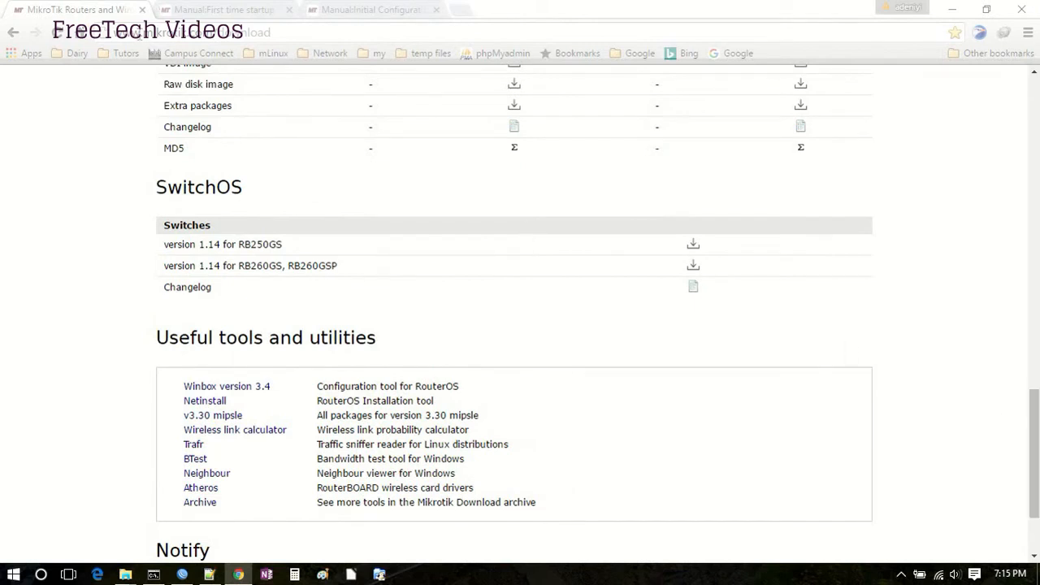
left_click(127, 37)
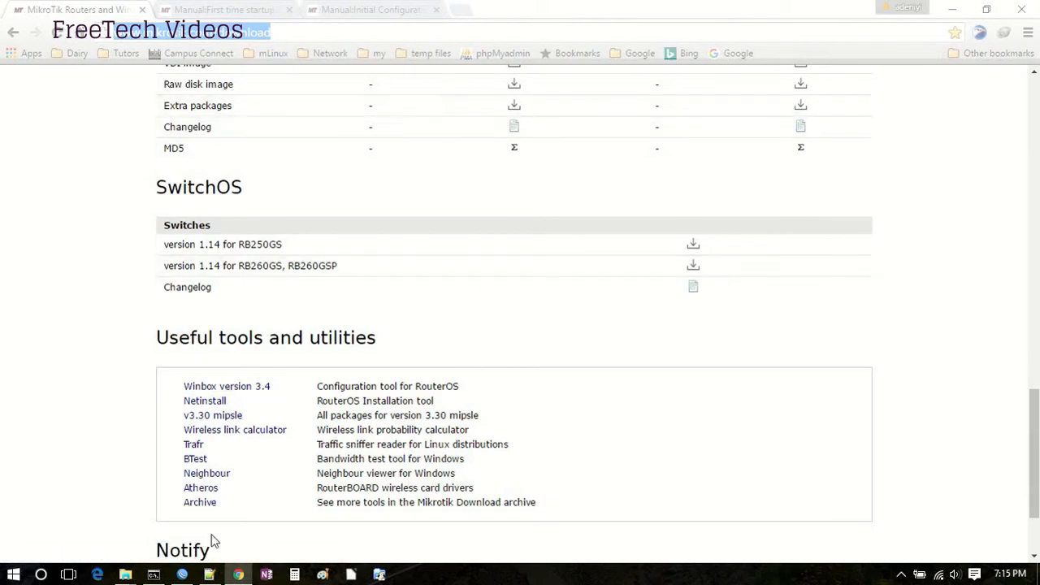
Switch to WinBox and exit the open router session.
left_click(182, 574)
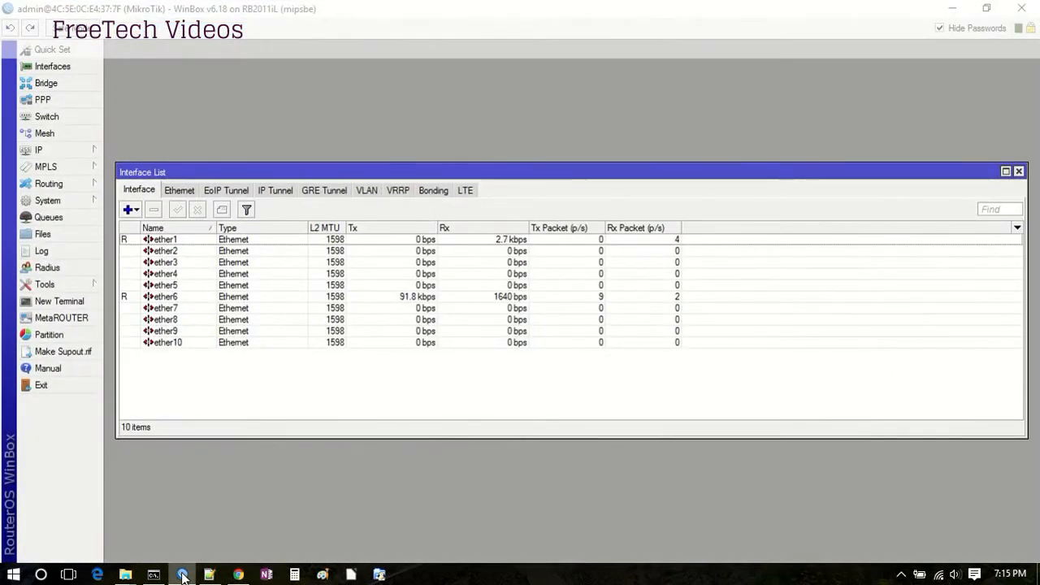
right_click(181, 574)
left_click(51, 386)
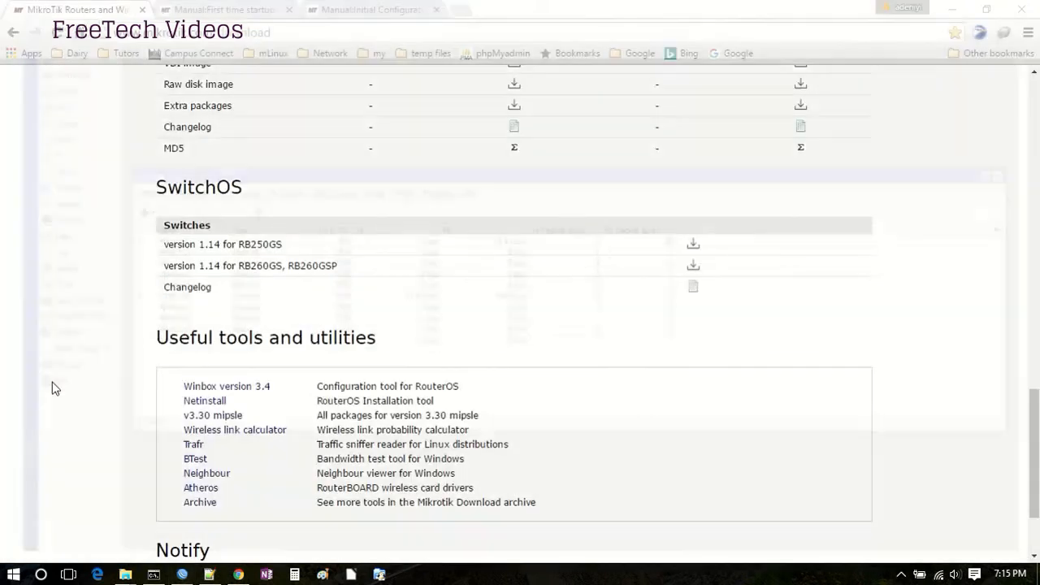
Start WinBox Loader, choose the discovered MikroTik RB2011iL by its MAC address, and connect to it as admin.
left_click(178, 574)
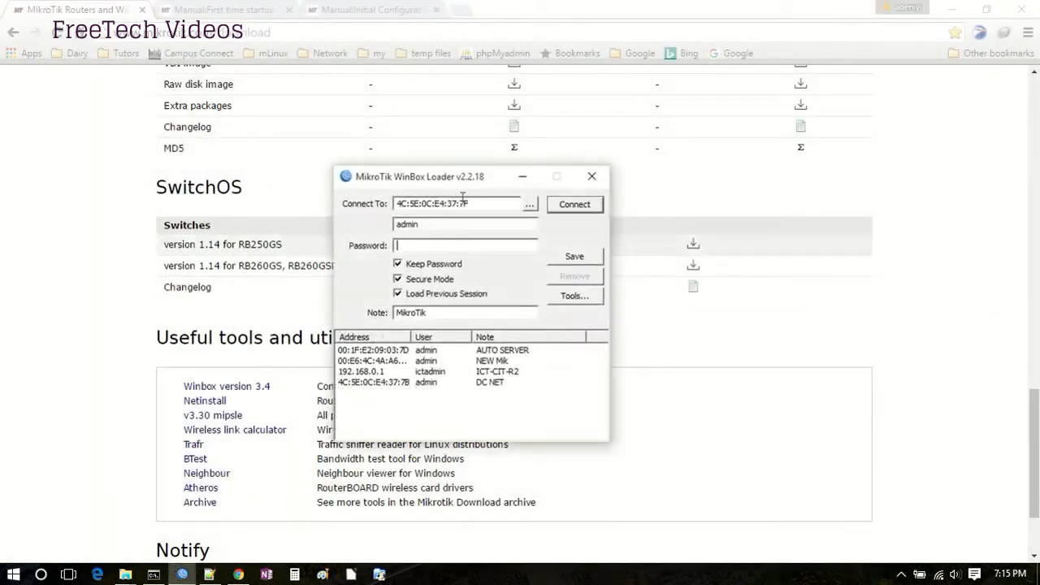
left_click(530, 206)
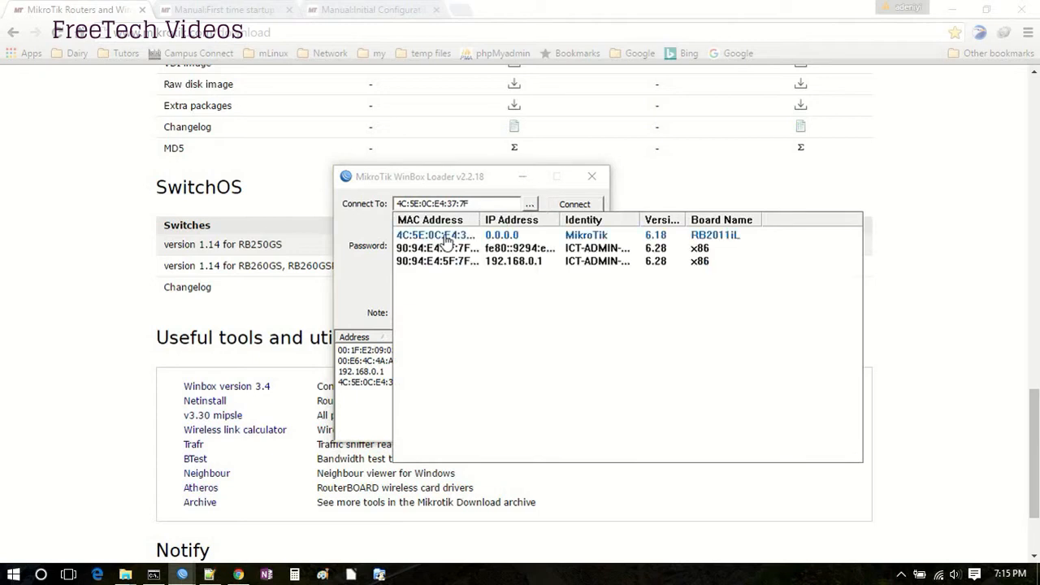
left_click(446, 238)
left_click(574, 205)
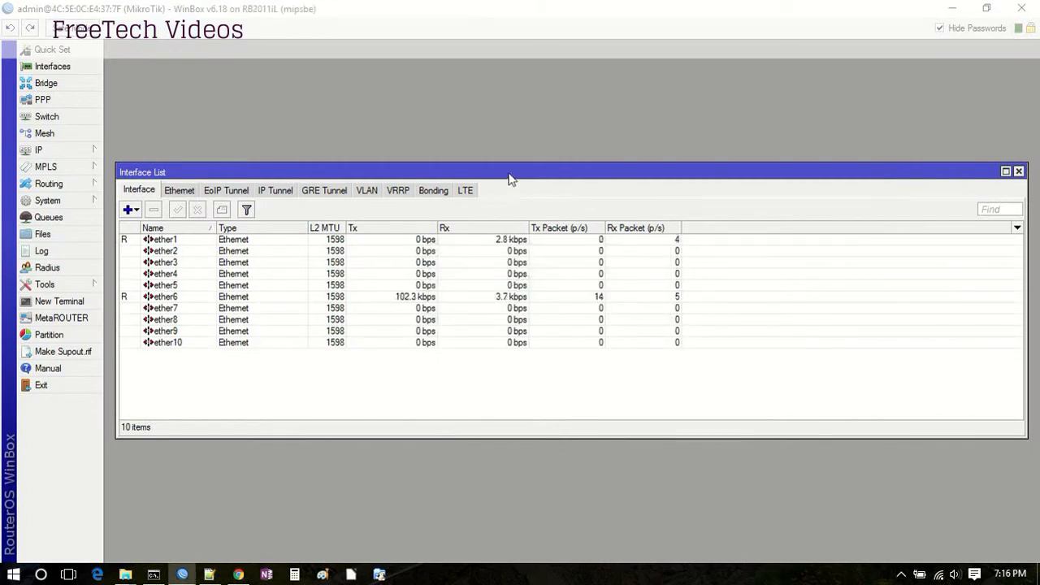
left_click_drag(510, 180, 511, 173)
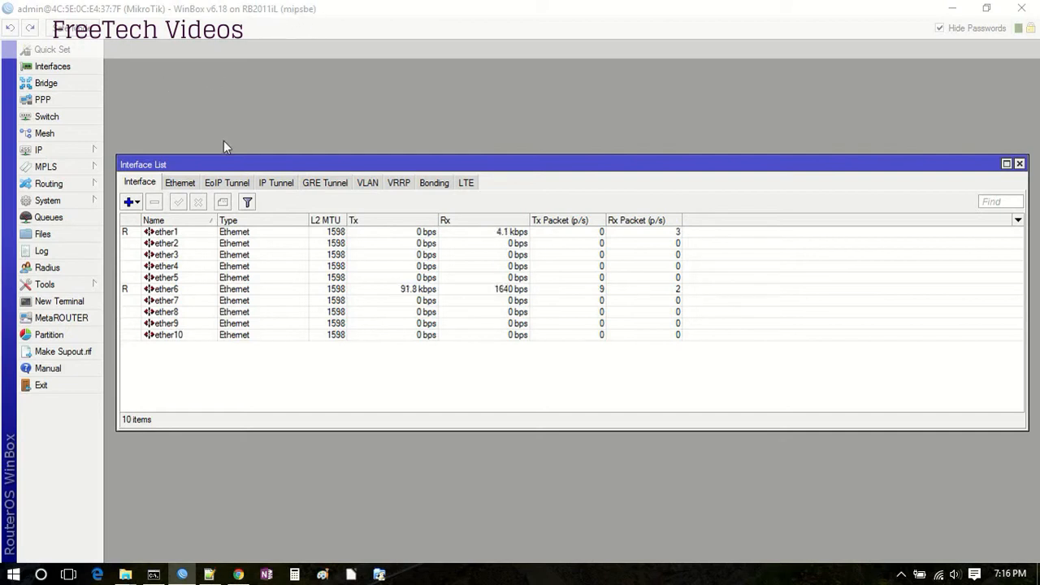
Examine the router's Ethernet Quick Set options and close them without making changes.
left_click(53, 50)
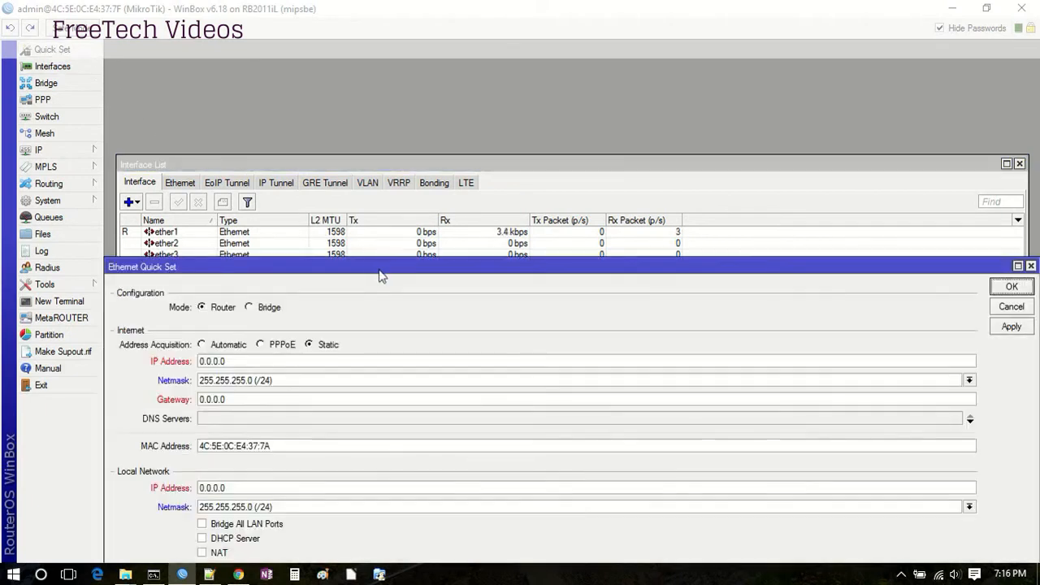
left_click_drag(382, 270, 396, 101)
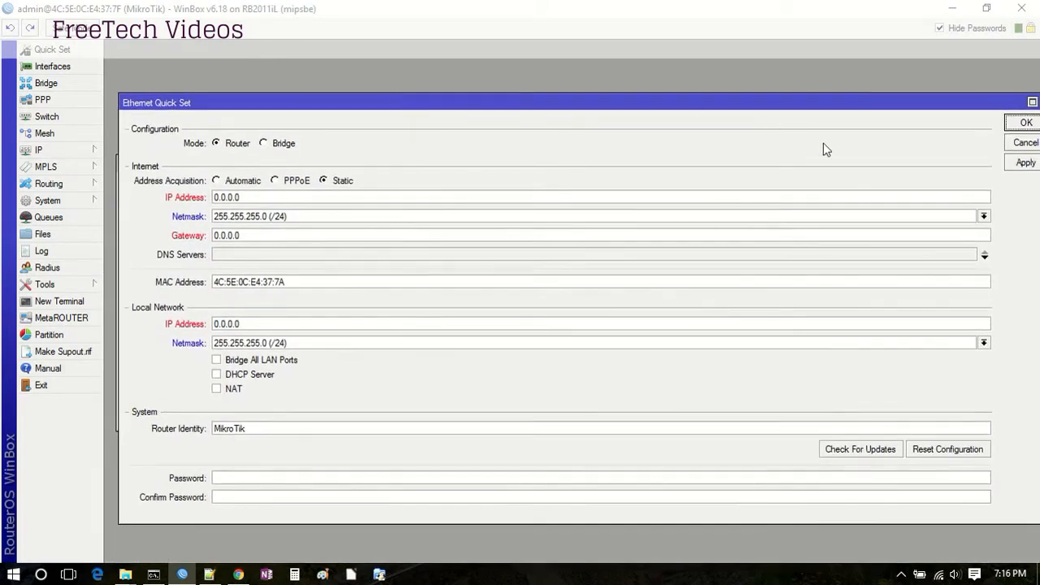
left_click_drag(995, 105, 926, 101)
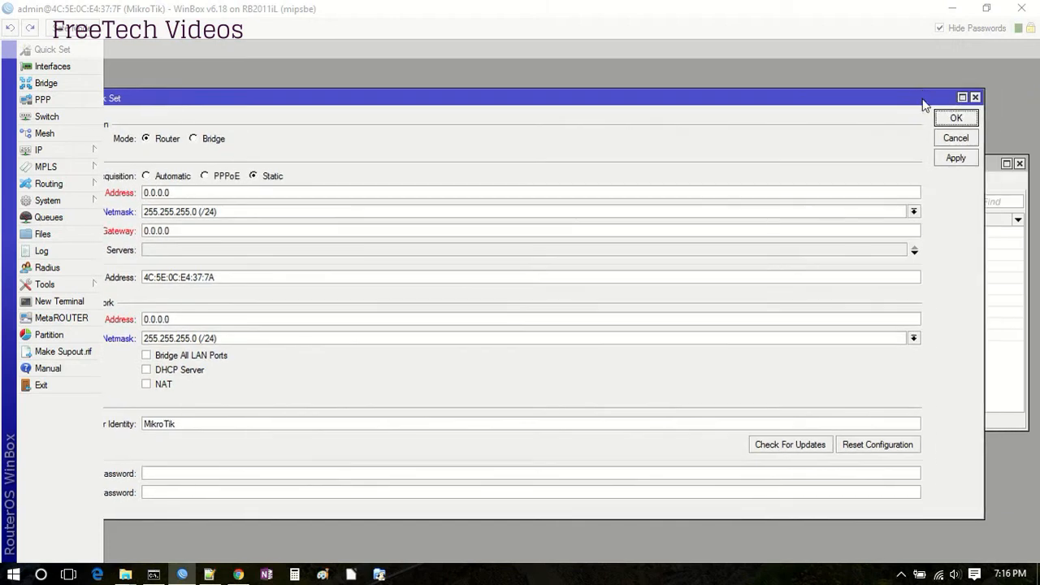
left_click(975, 97)
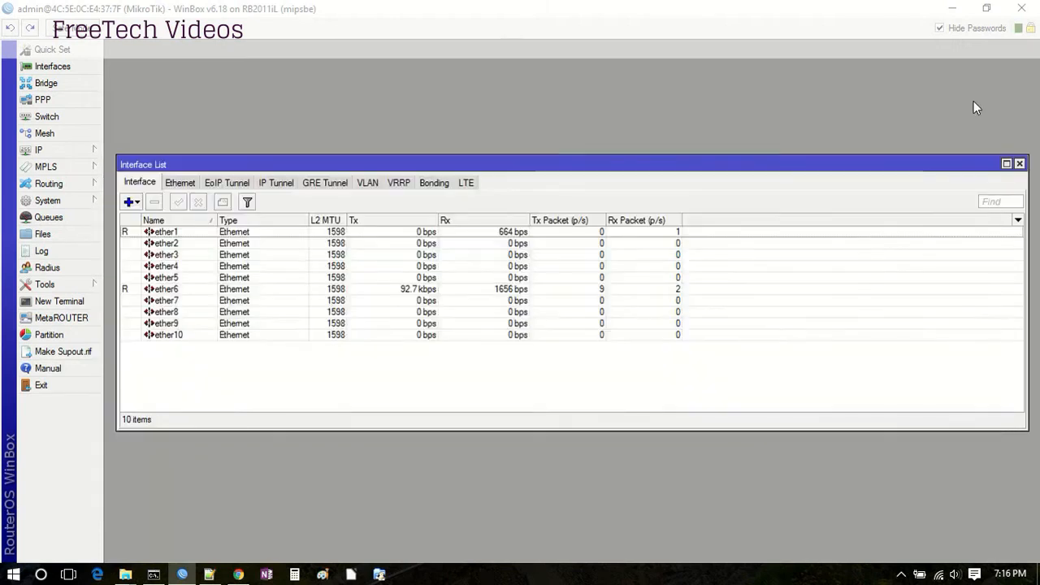
Enable No Default Configuration and Do Not Backup for a configuration reset, but cancel the reset.
left_click(71, 206)
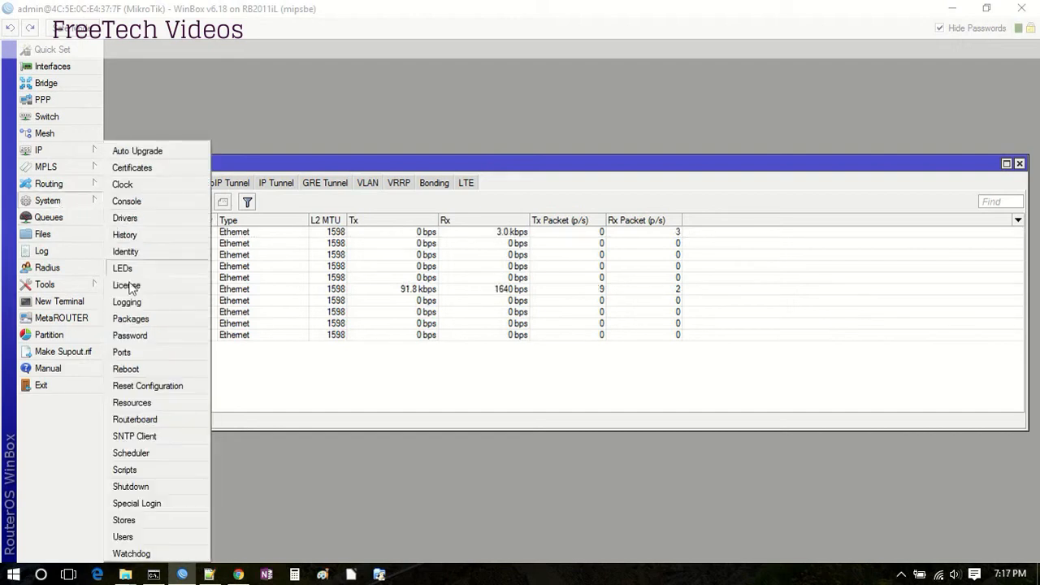
left_click(145, 386)
left_click(540, 317)
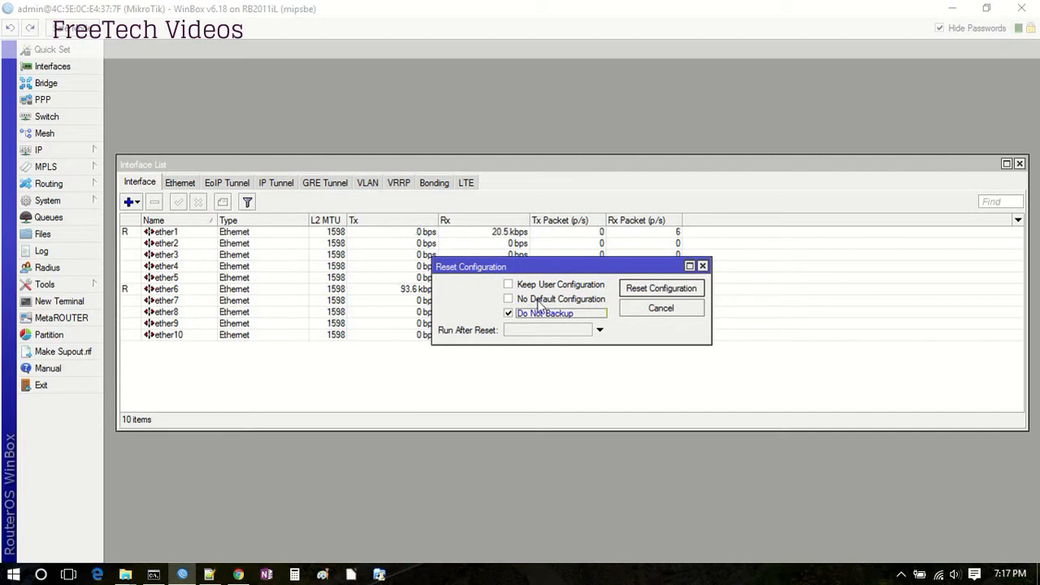
left_click(538, 301)
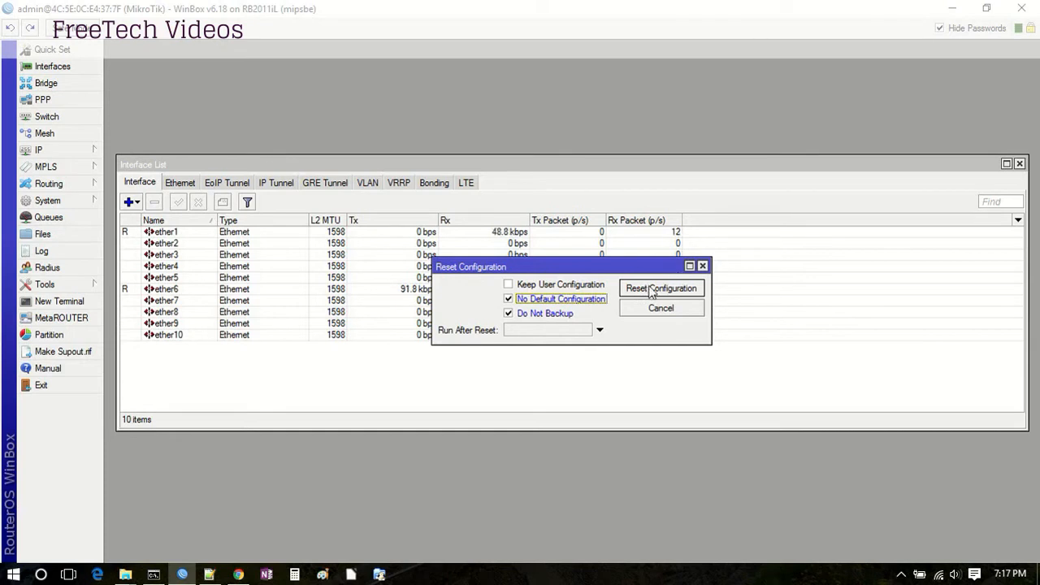
left_click(660, 309)
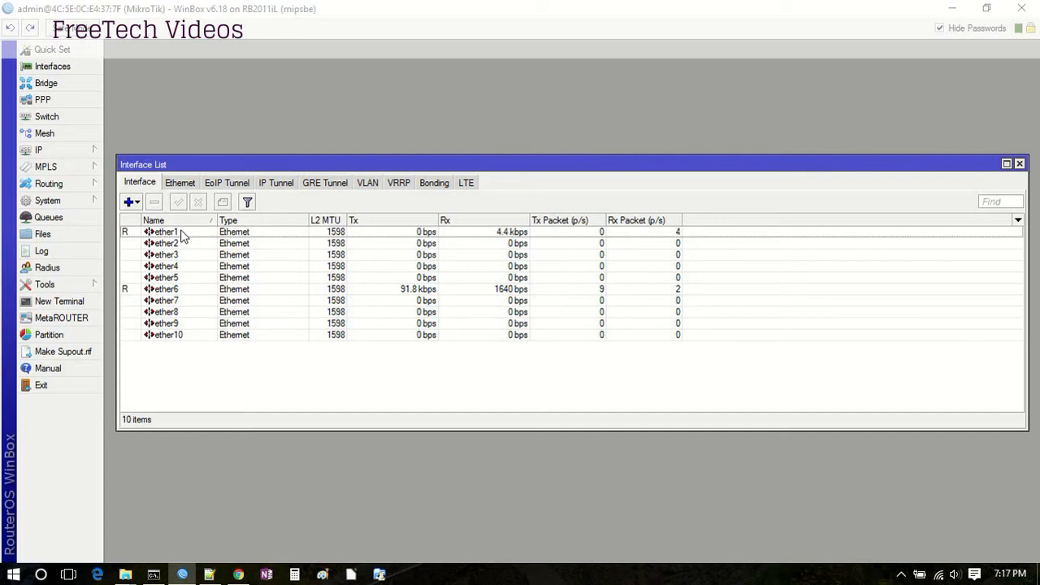
Check the running status of the ether1 and ether6 interfaces.
left_click(131, 235)
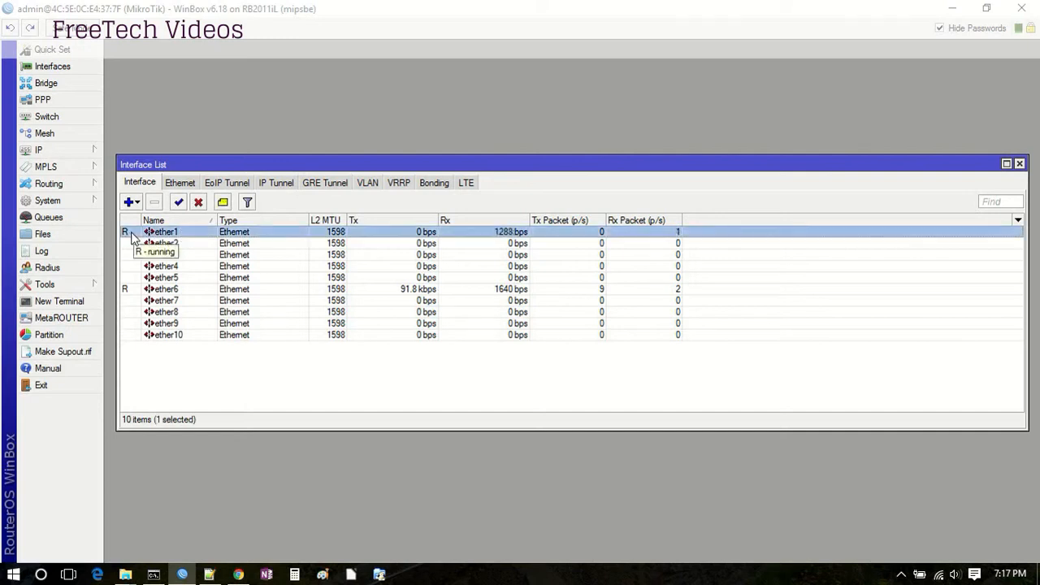
left_click(132, 291)
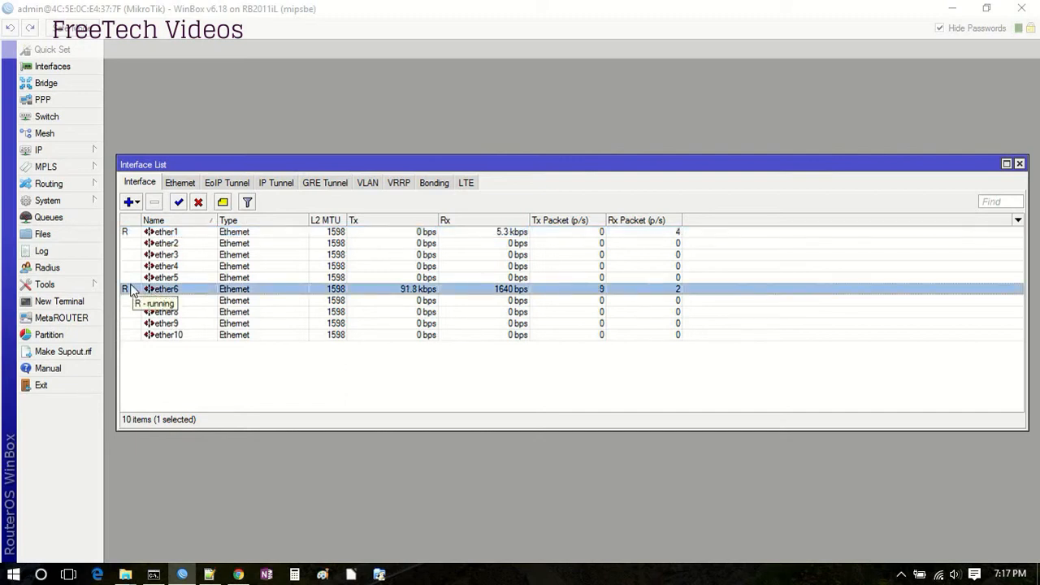
left_click(132, 233)
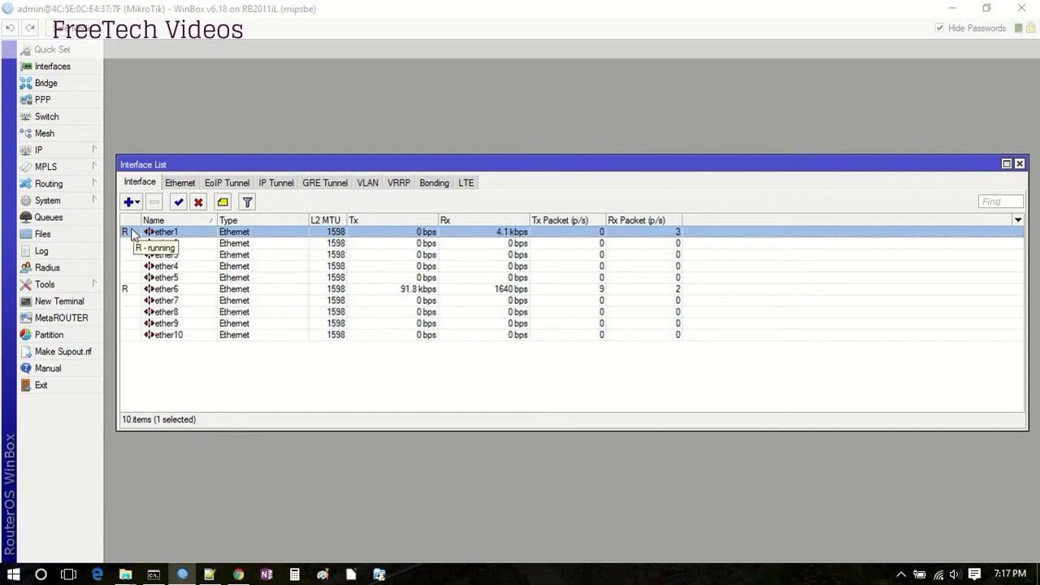
left_click(130, 290)
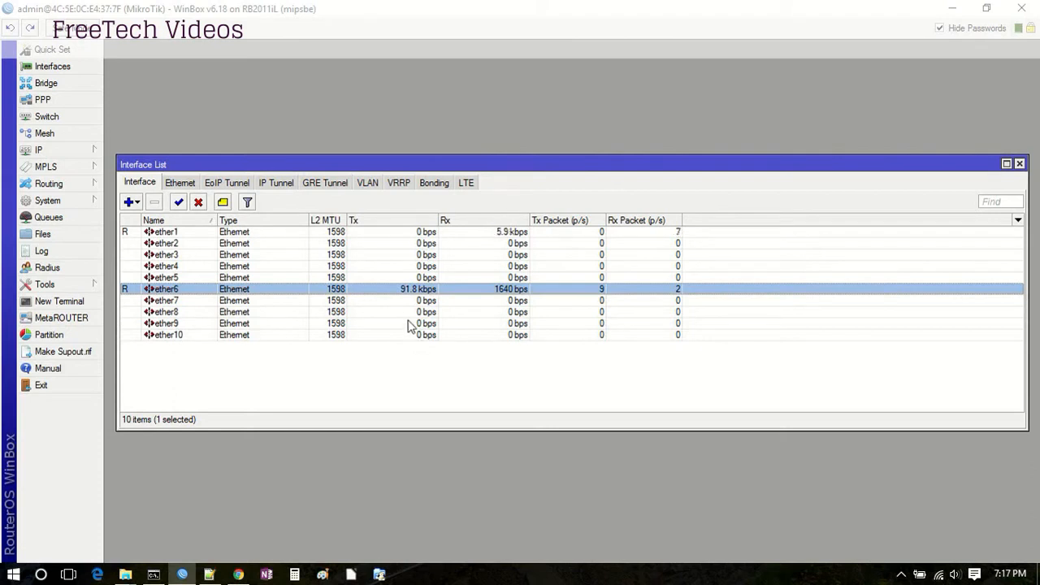
Open the router's IP address list and move its window clear of the interface names.
left_click(60, 155)
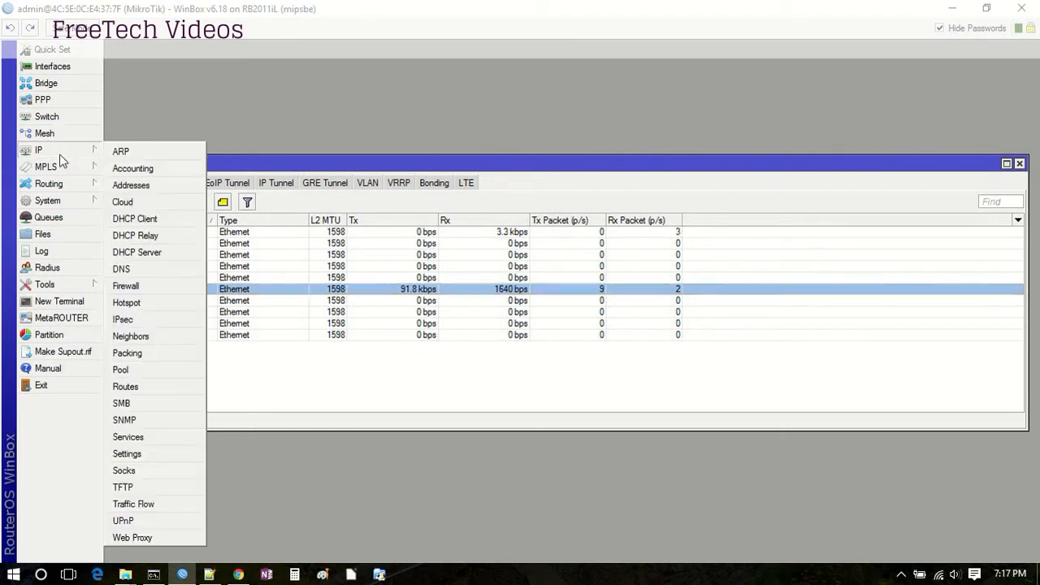
left_click(150, 187)
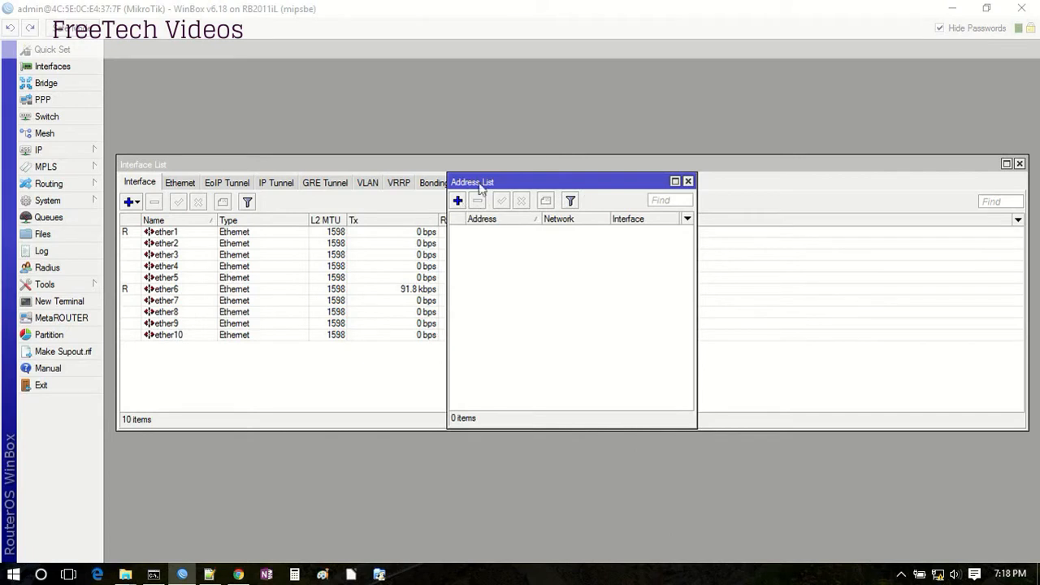
left_click_drag(524, 181, 577, 123)
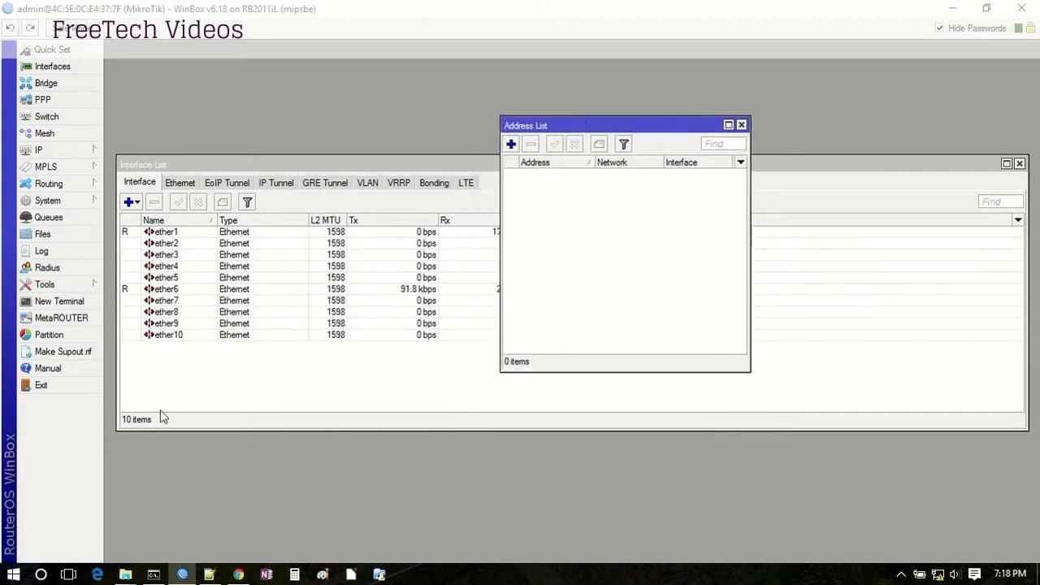
Switch to Notepad++ and create a new document with the lines "gateway address-" and "localnetwork address-".
left_click(209, 574)
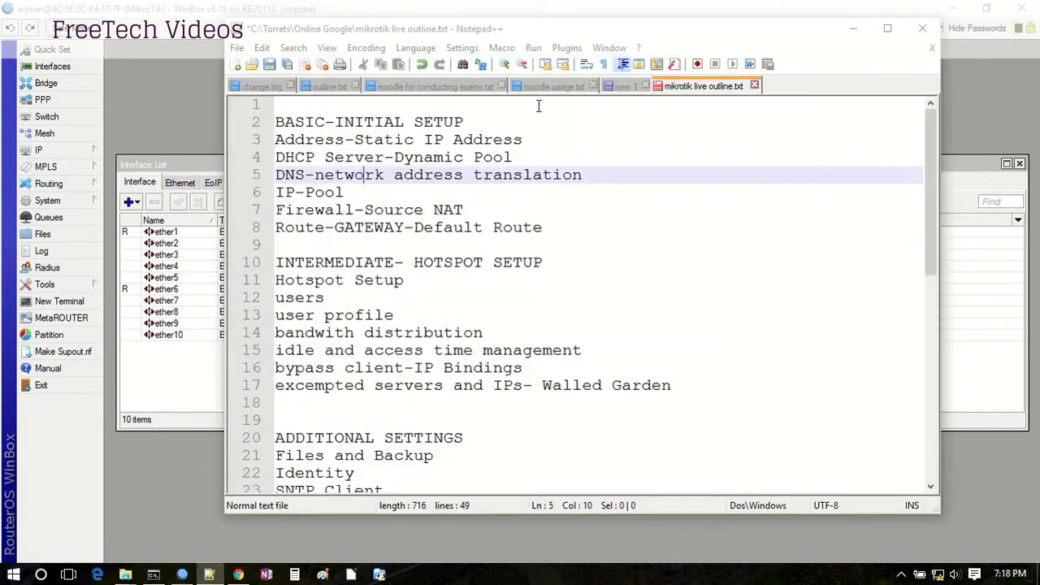
left_click(236, 66)
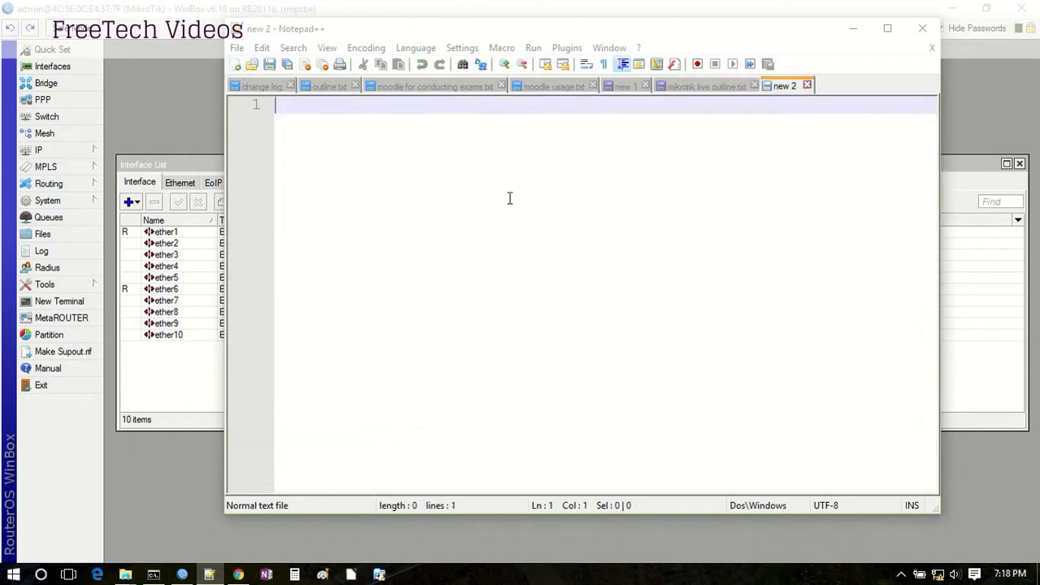
type("gat")
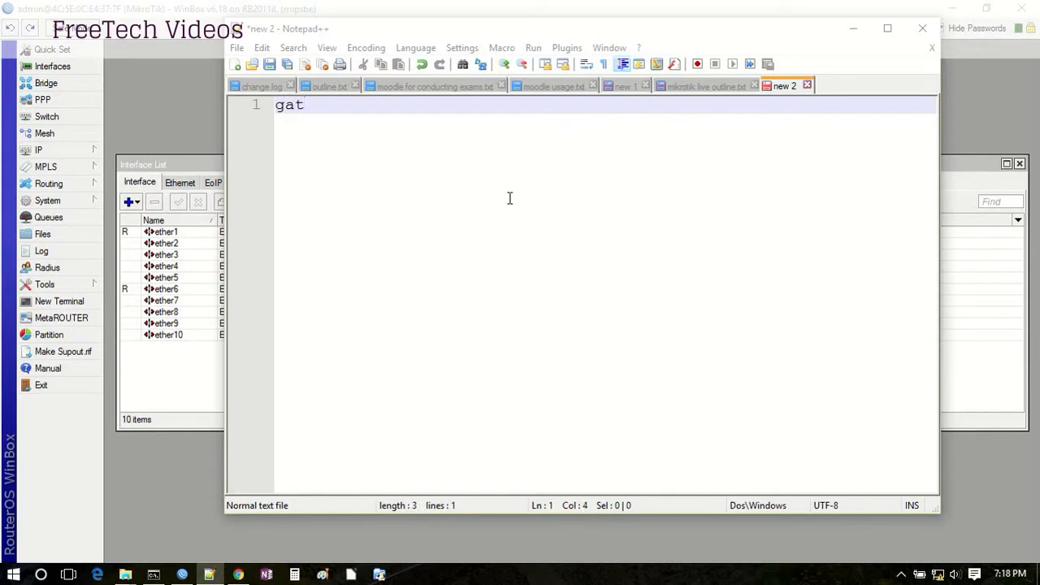
type("eway ad")
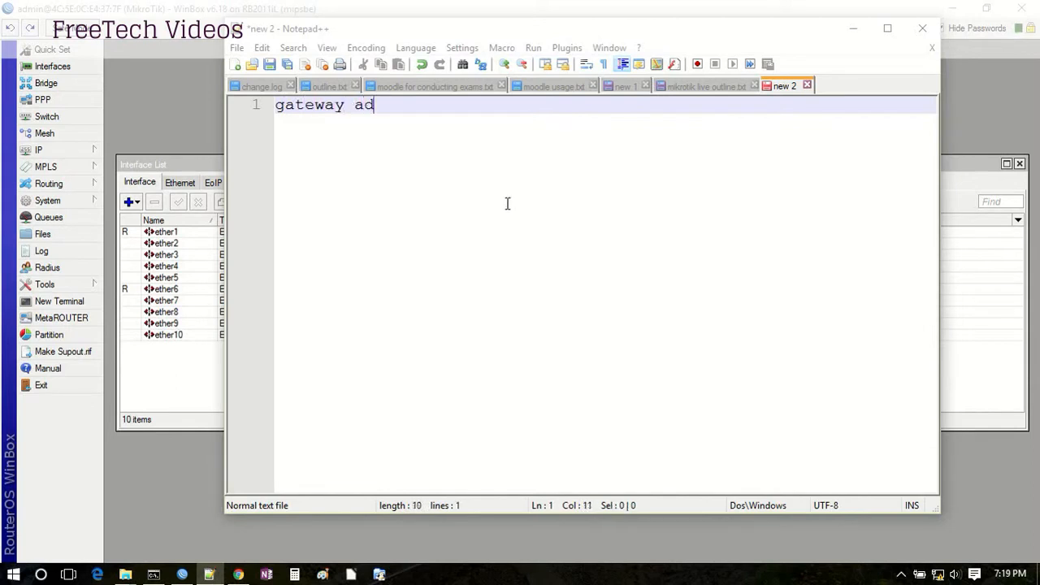
type("dresss")
key("BackSpace")
type("-")
key("Return")
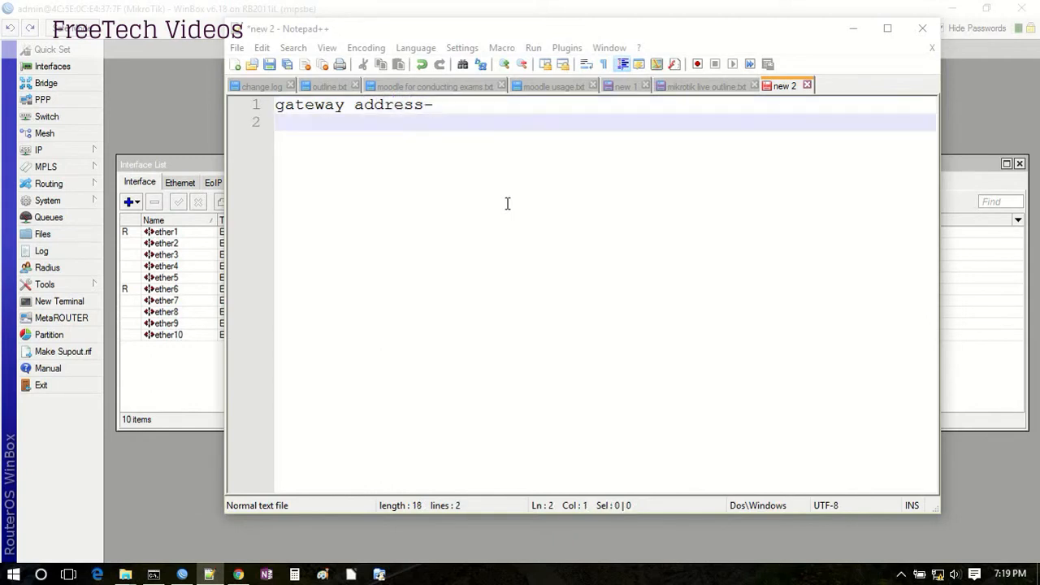
type("localnetwork address-")
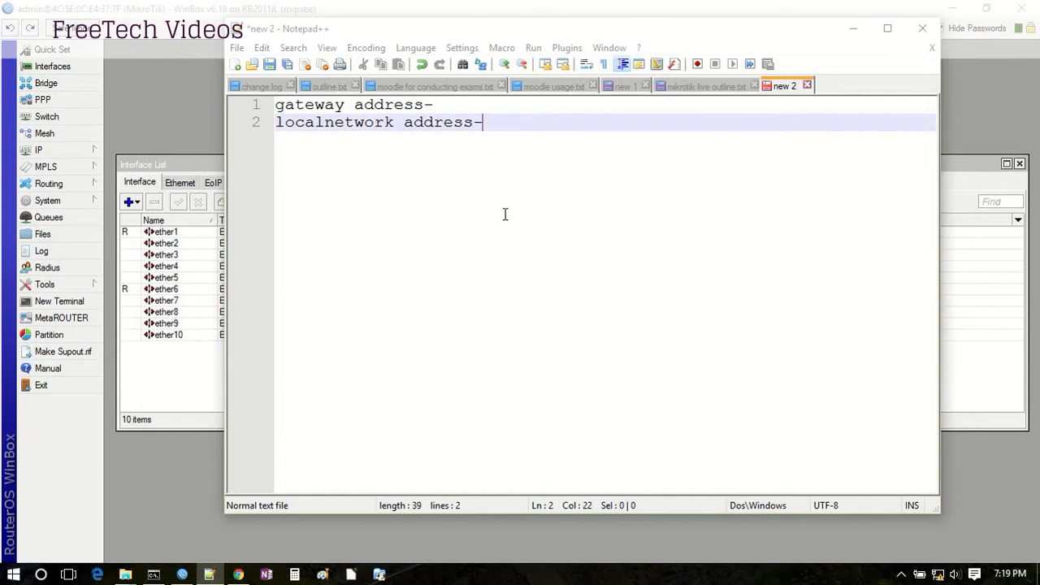
Add 192.168.0.10 after the gateway address label in the notes.
key("Up")
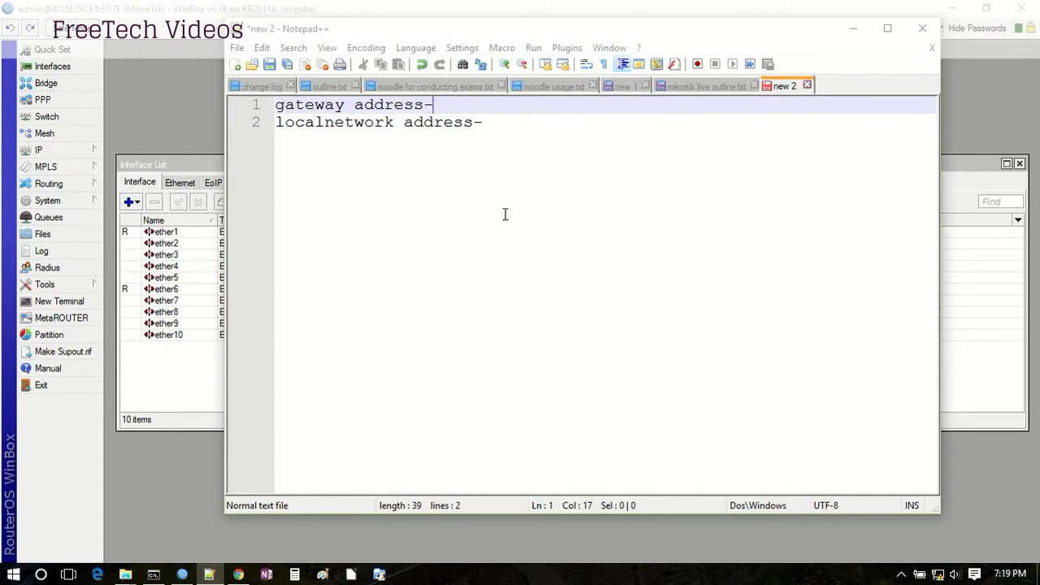
type("192.1")
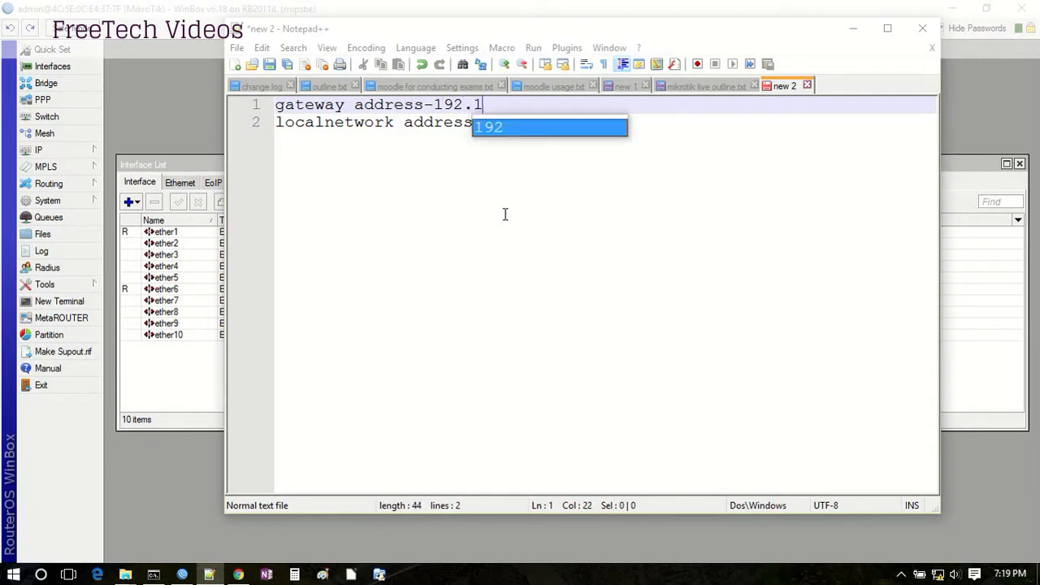
type("68.")
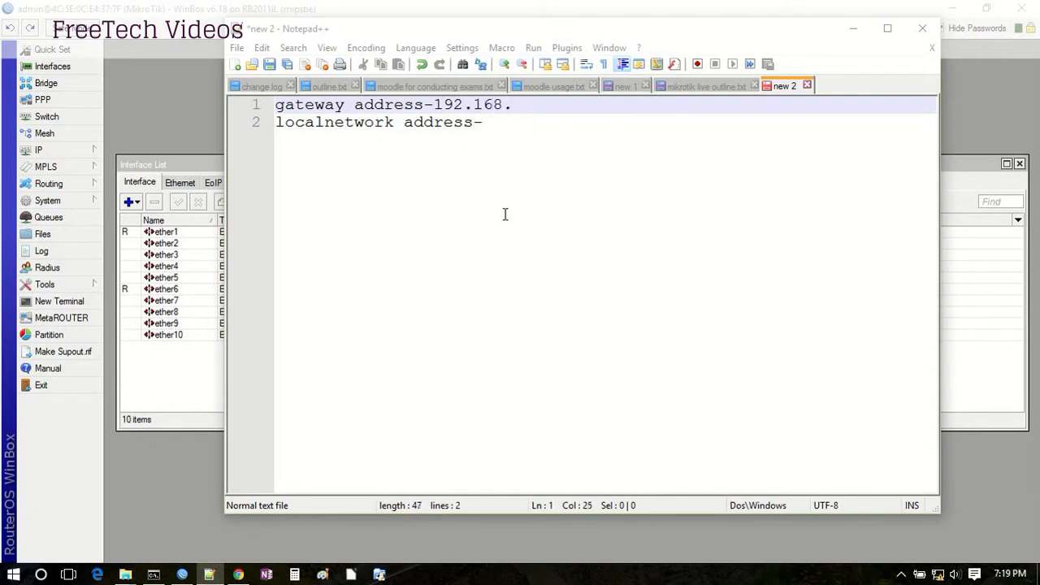
type("0.10")
type("32.10.2341")
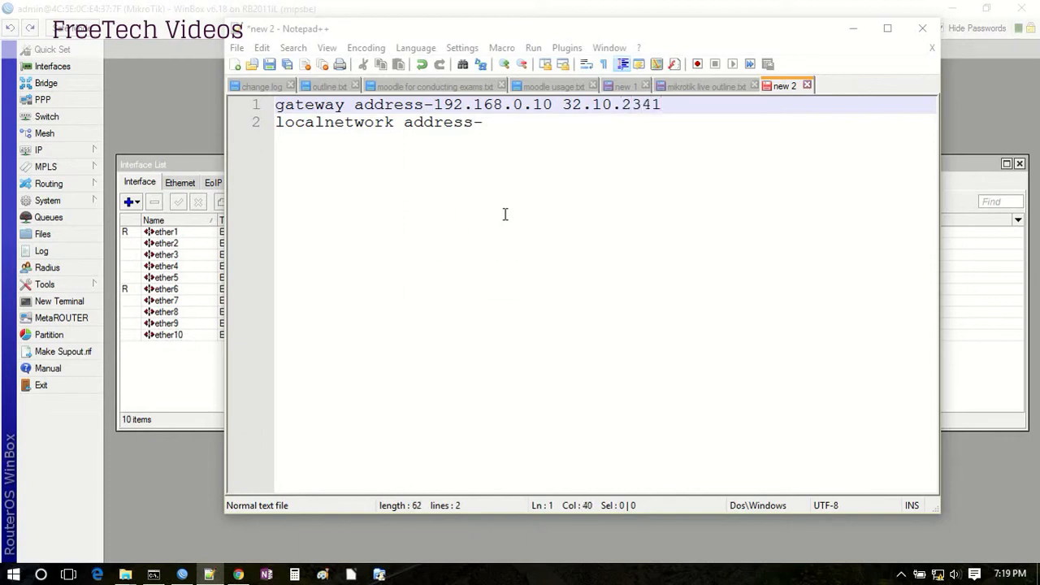
key("BackSpace")
type(".1")
key("BackSpace")
key("BackSpace")
key("BackSpace")
key("BackSpace")
key("BackSpace")
key("BackSpace")
key("BackSpace")
key("BackSpace")
key("BackSpace")
key("BackSpace")
key("BackSpace")
key("BackSpace")
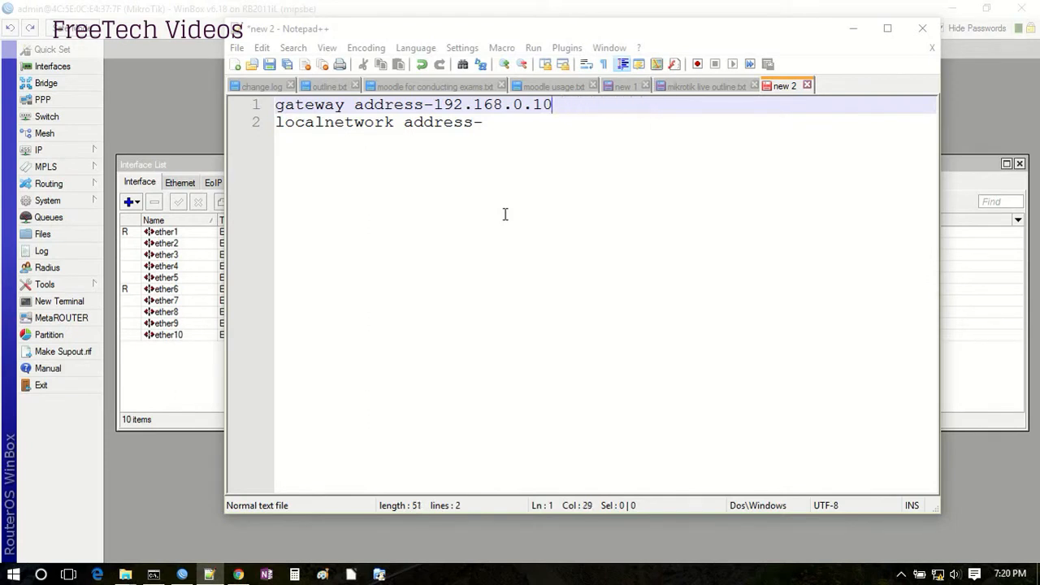
Add 172.16.0.1/24 after the localnetwork address label in the notes.
left_click(501, 124)
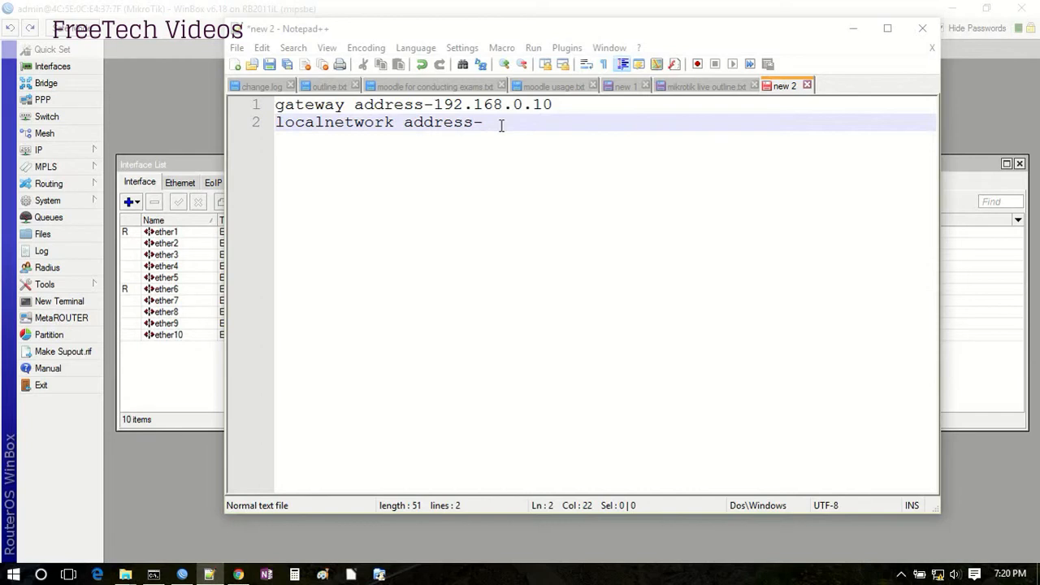
type("172.16.0.1")
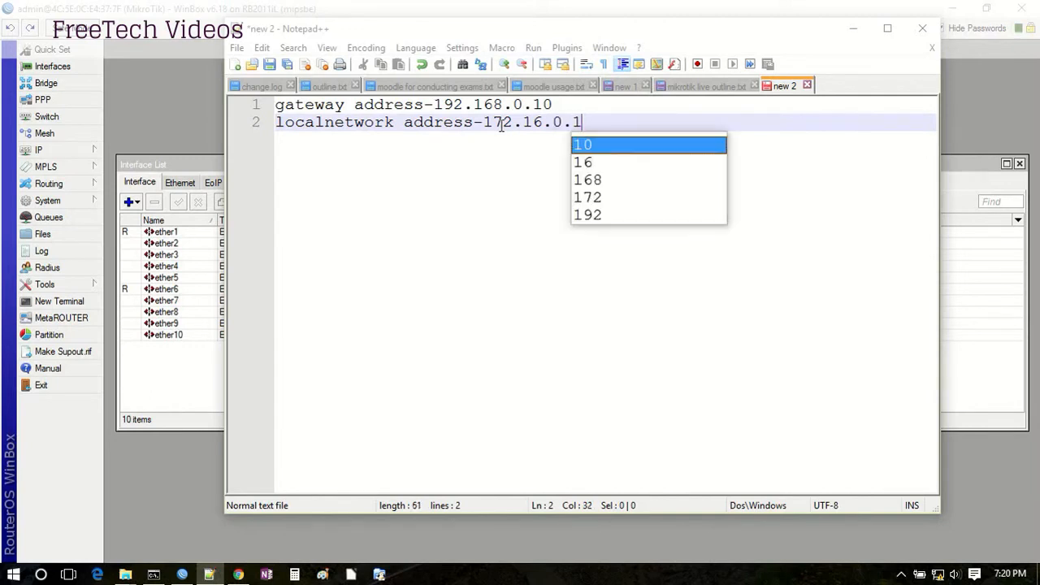
type("/")
type("24")
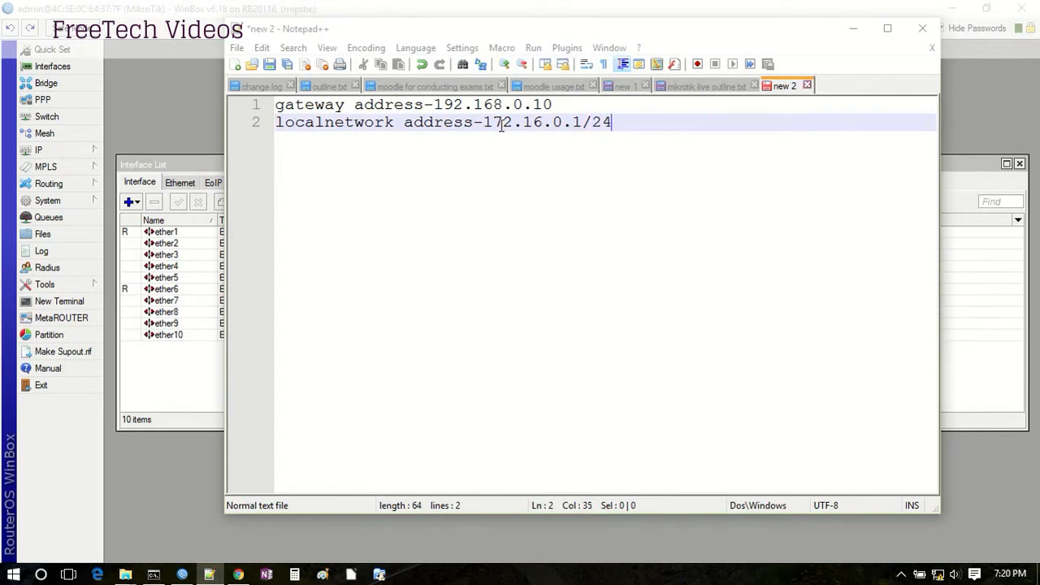
key("Left")
key("Left")
key("Left")
key("End")
left_click(568, 107)
right_click(505, 99)
left_click(454, 122)
Switch back to WinBox and add the IP address 192.168.0.10 on interface ether1, applying the entry.
left_click(212, 182)
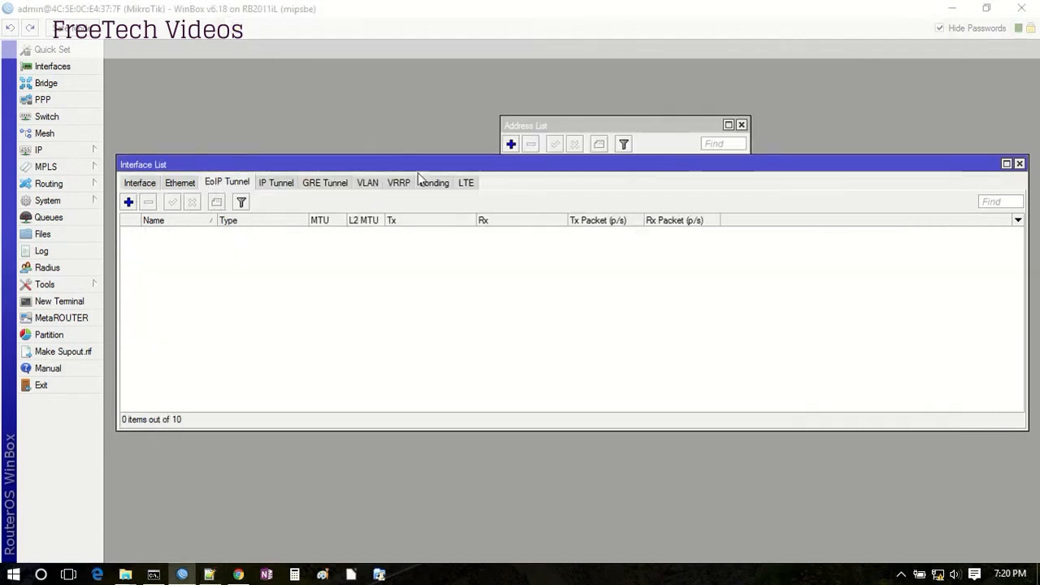
left_click(561, 129)
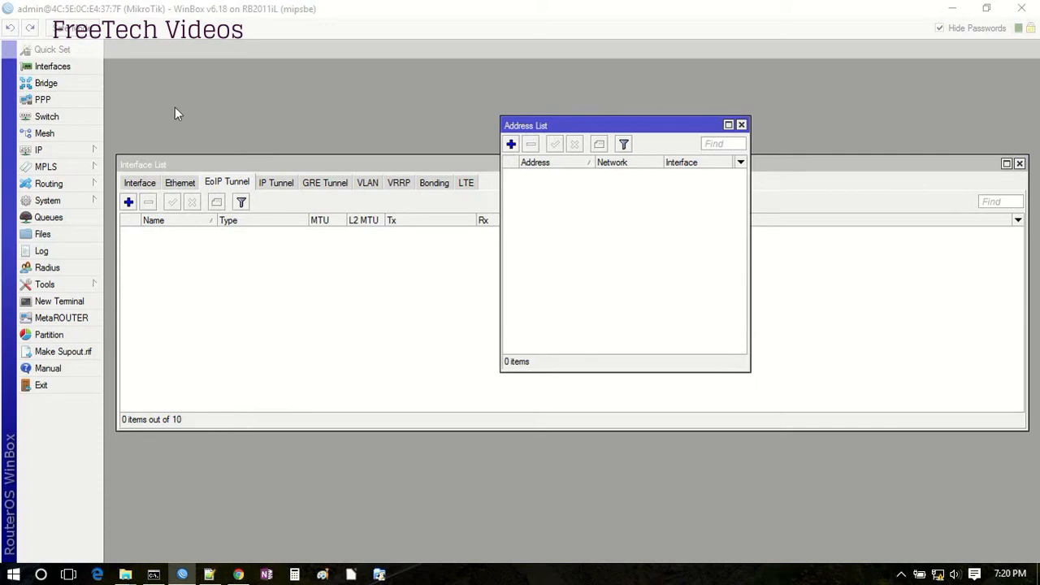
left_click(70, 151)
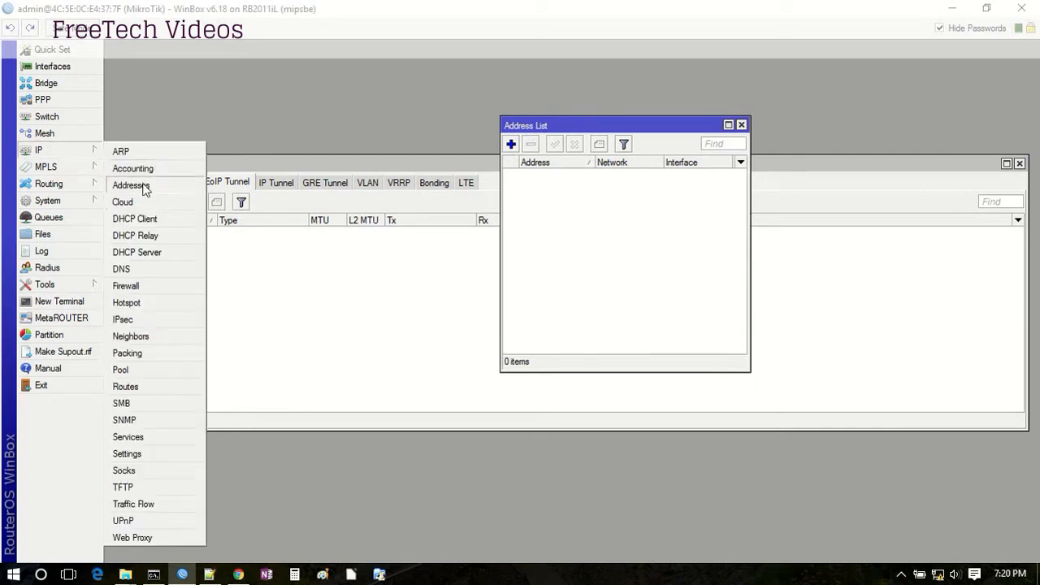
left_click(142, 186)
left_click(511, 144)
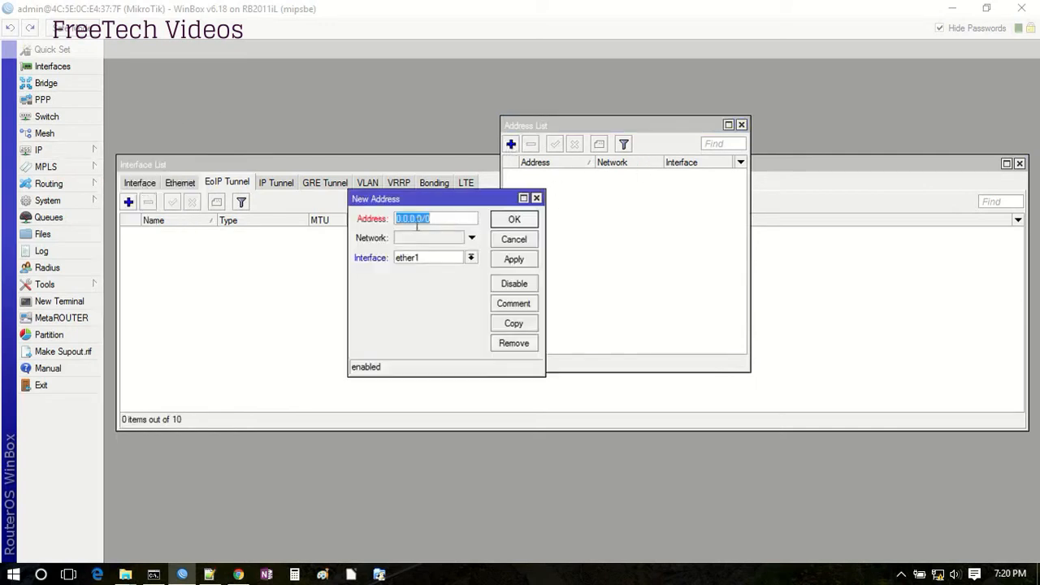
type("192.168")
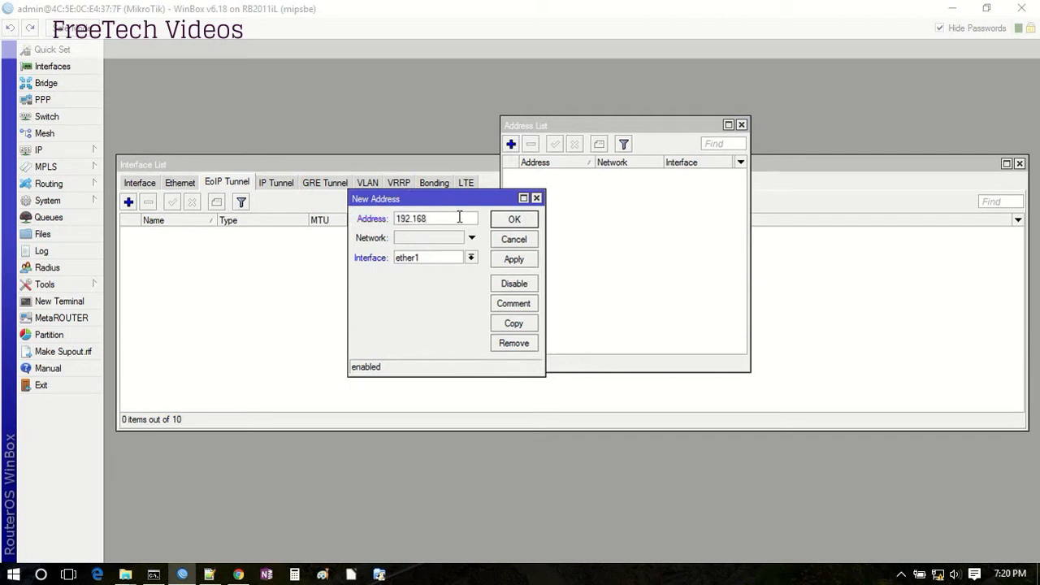
type(".0.10")
left_click(513, 260)
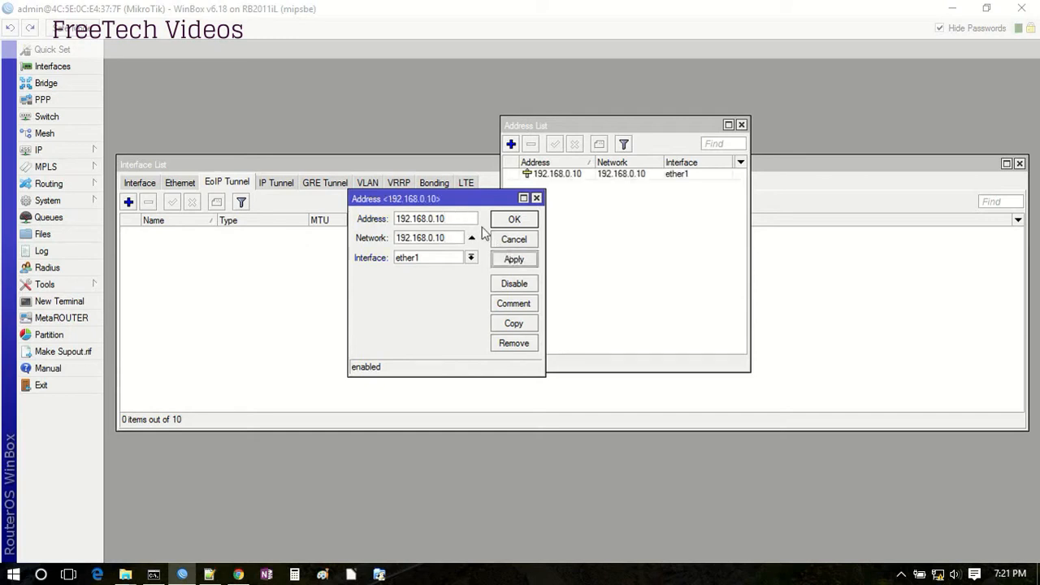
Add the /22 prefix to the ether1 address so it reads 192.168.0.10/22, and save the entry.
left_click(454, 218)
type("/22")
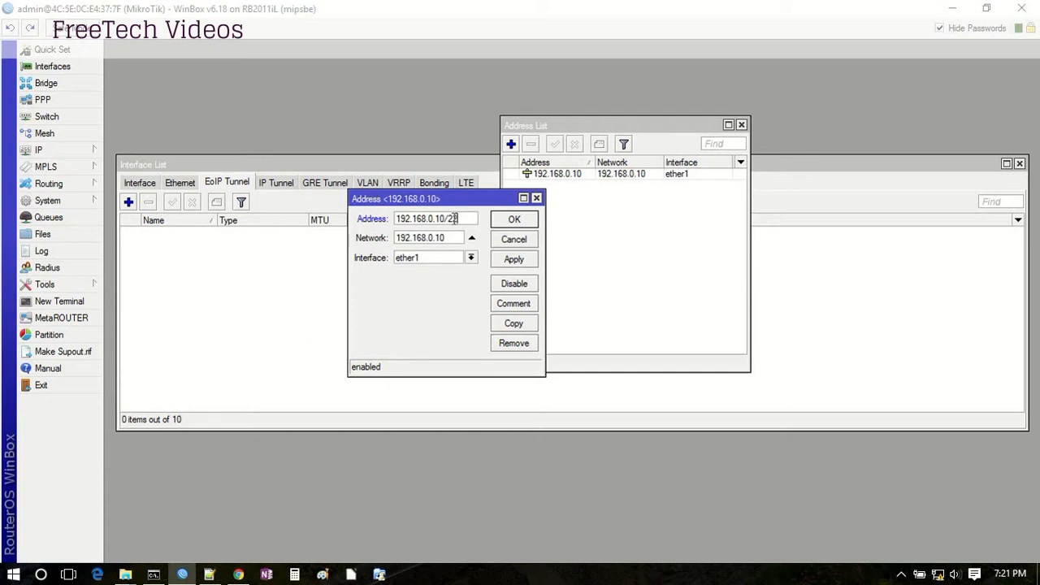
left_click(514, 261)
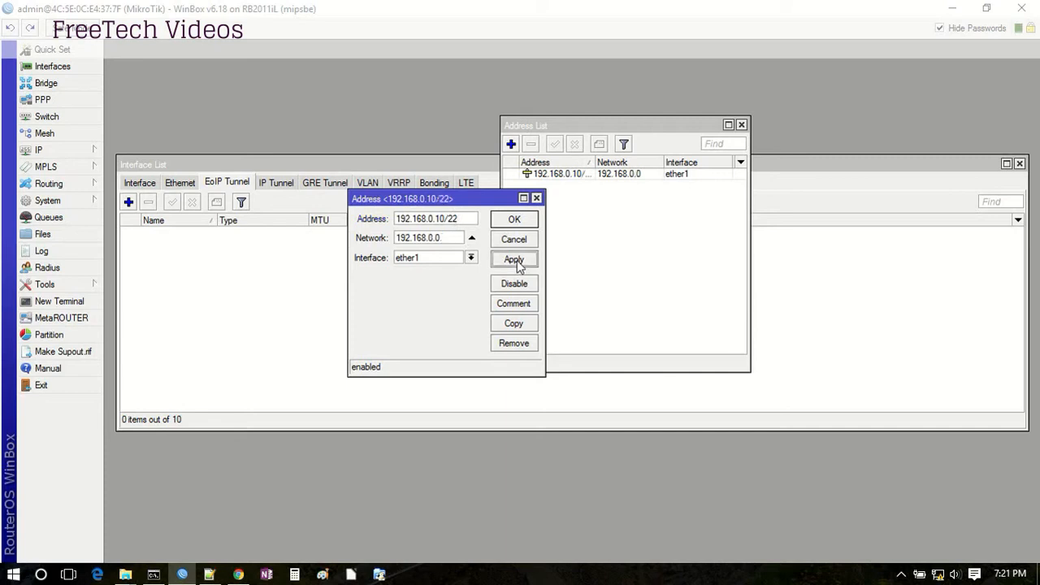
left_click(517, 221)
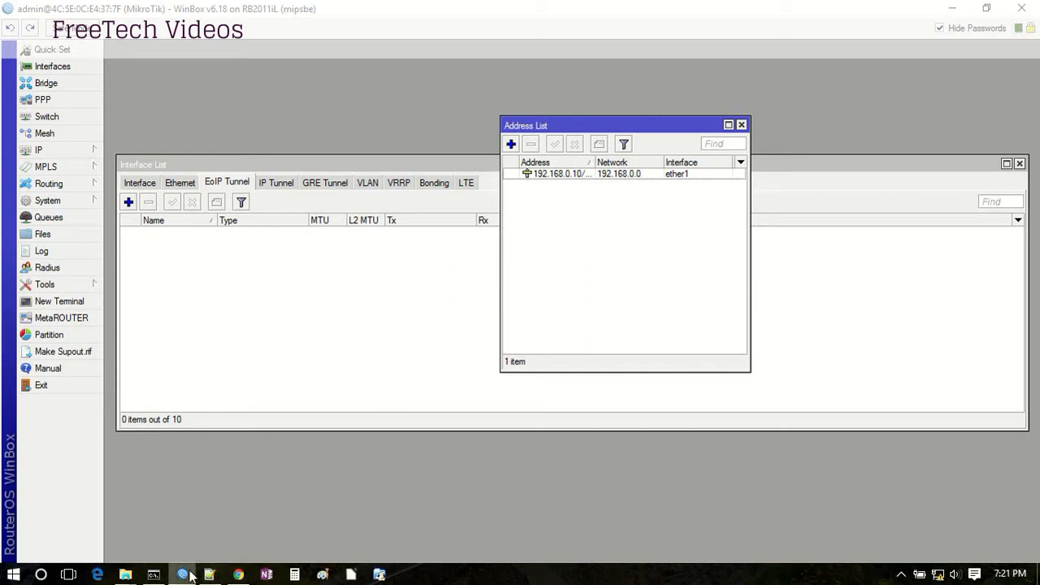
mouse_move(190, 576)
left_click(194, 530)
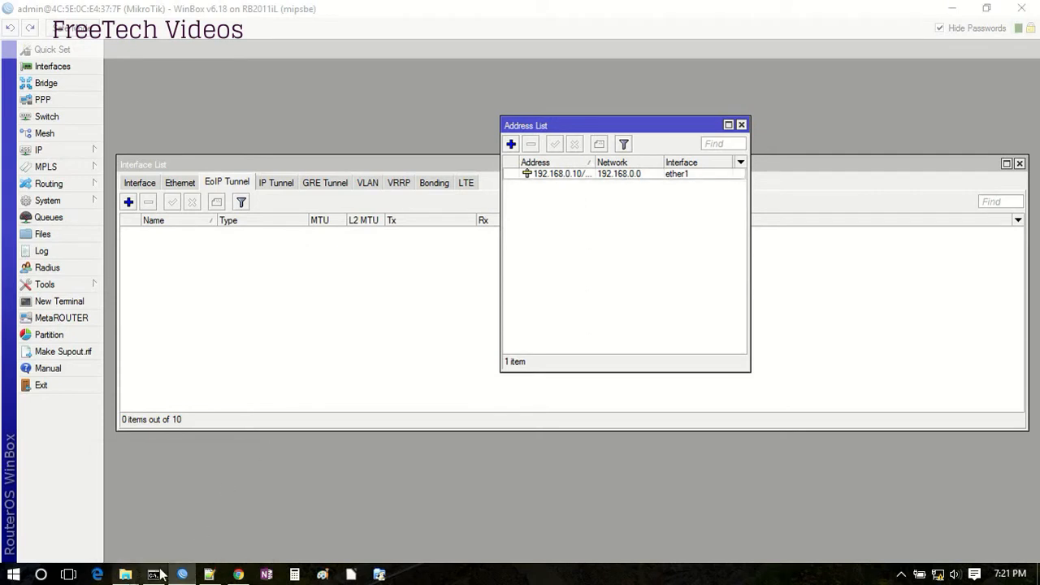
Start a new IP address entry and assign it to interface ether6.
left_click(511, 144)
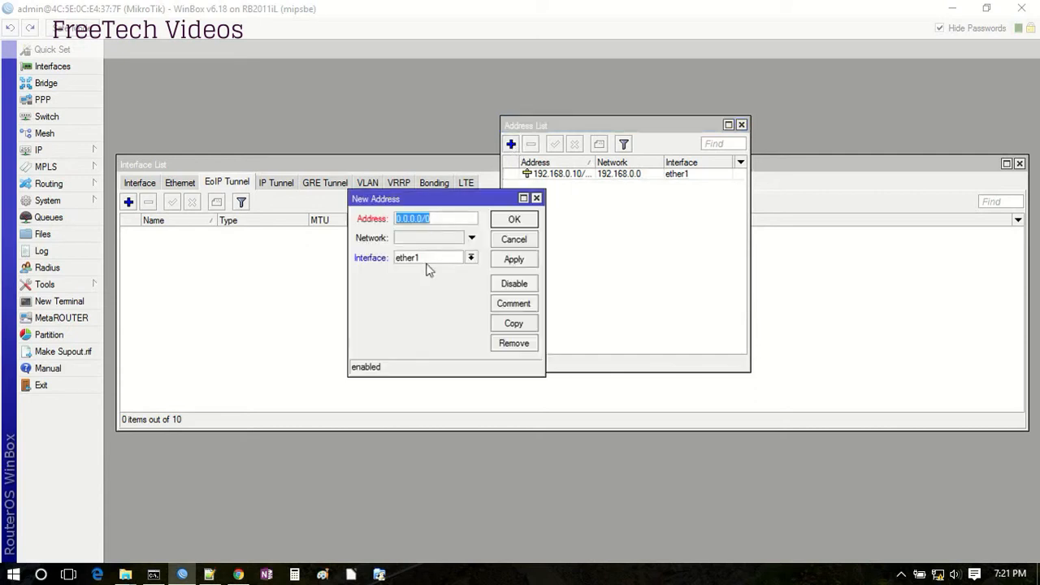
left_click(470, 258)
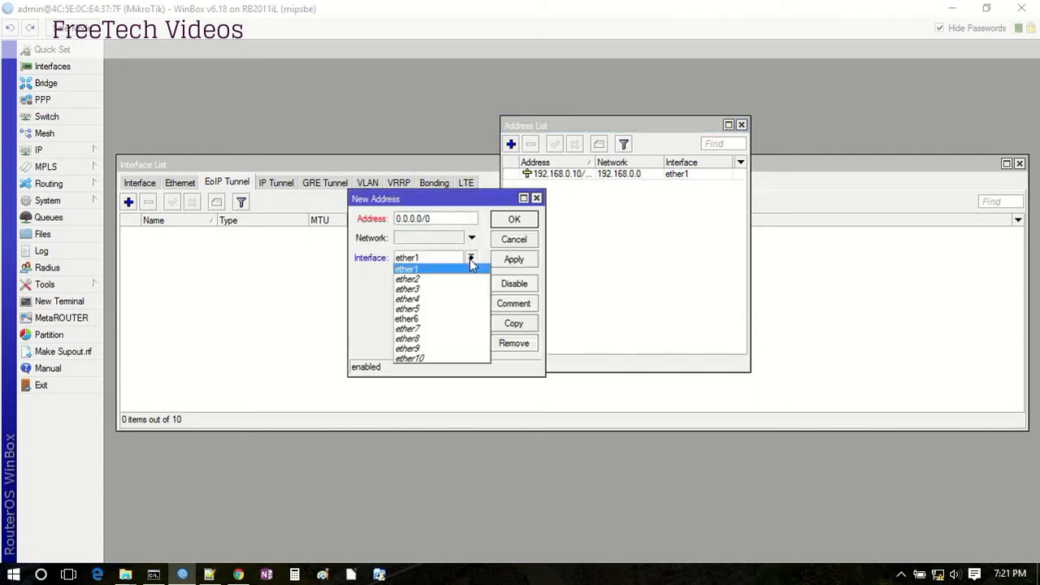
left_click(437, 320)
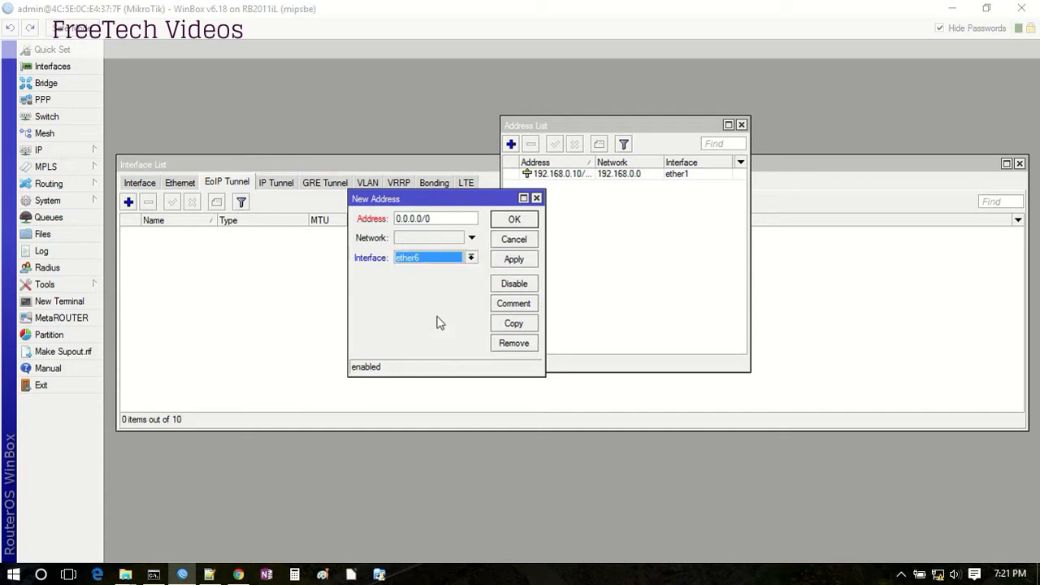
Show all interfaces in the Interface List, move that window higher, and return to the new address entry.
left_click(135, 183)
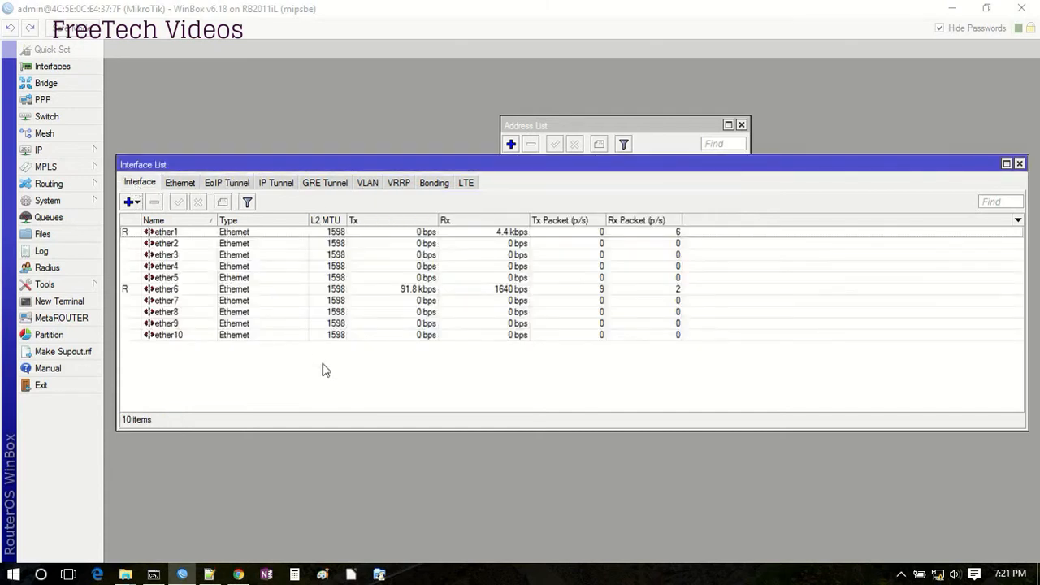
left_click(611, 128)
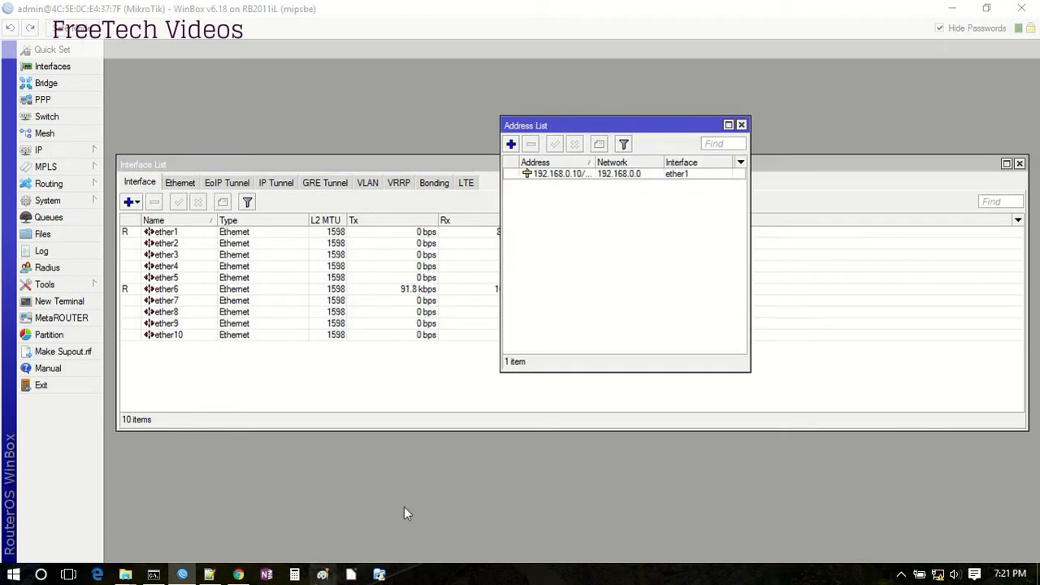
left_click_drag(467, 164, 468, 85)
left_click(426, 368)
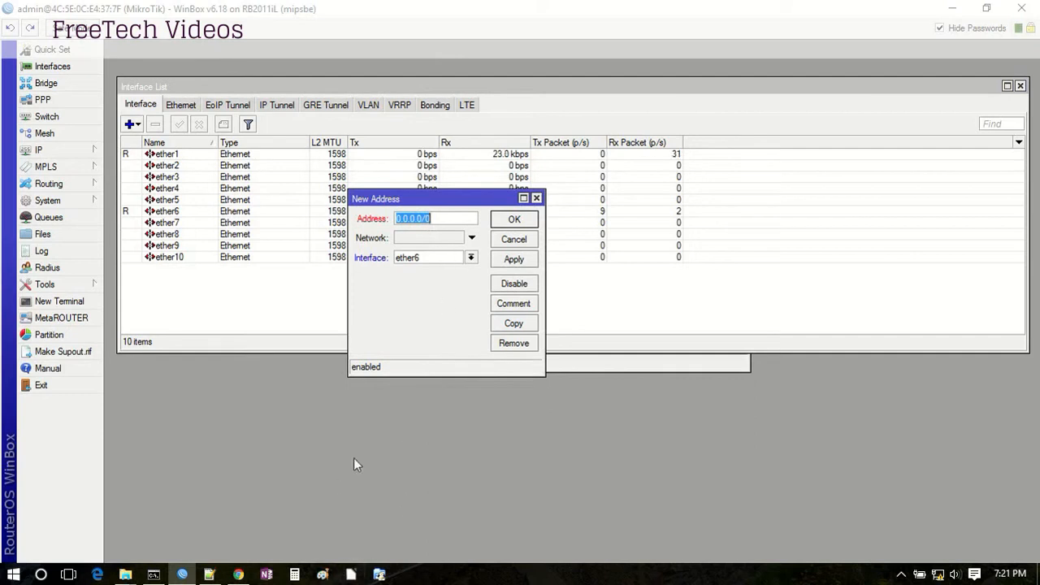
Copy the local network address 172.16.0.1/24 from the Notepad++ notes and return to WinBox.
left_click(209, 575)
left_click_drag(613, 122, 484, 122)
key("ctrl+c")
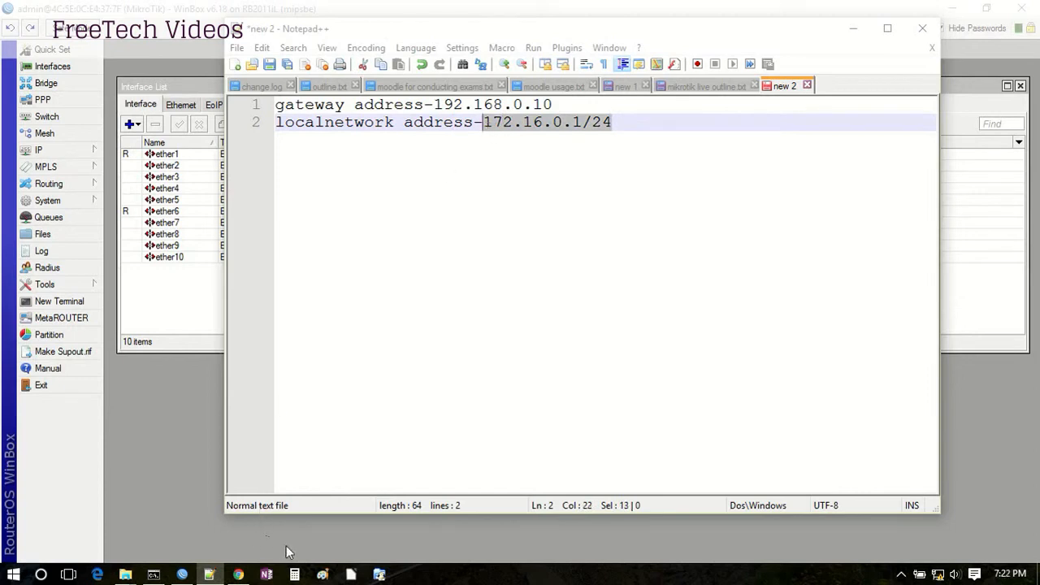
left_click(184, 574)
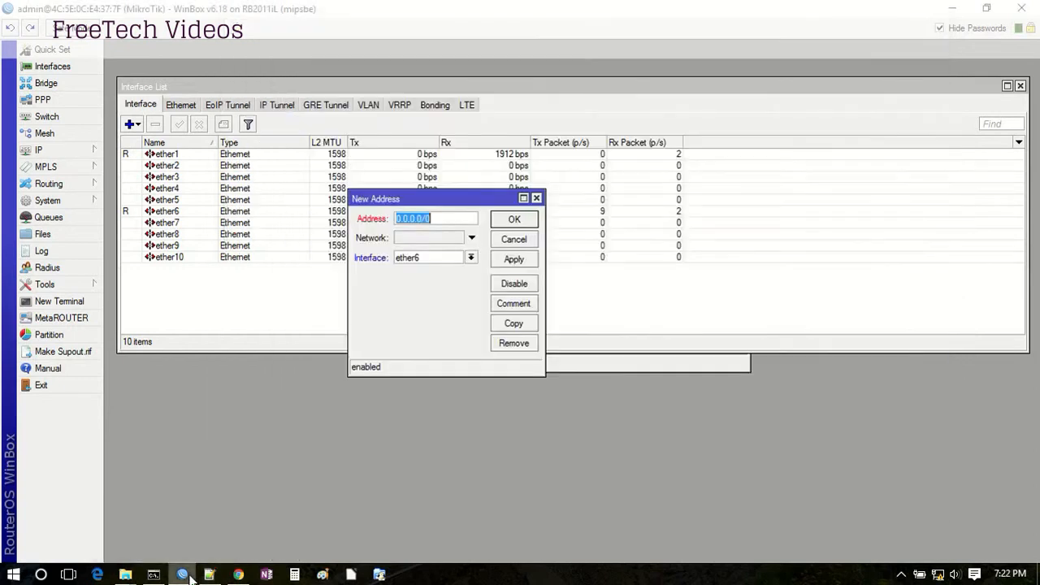
Enter 172.16.0.1/24 as the address for ether6, apply it, and save the entry.
key("ctrl+v")
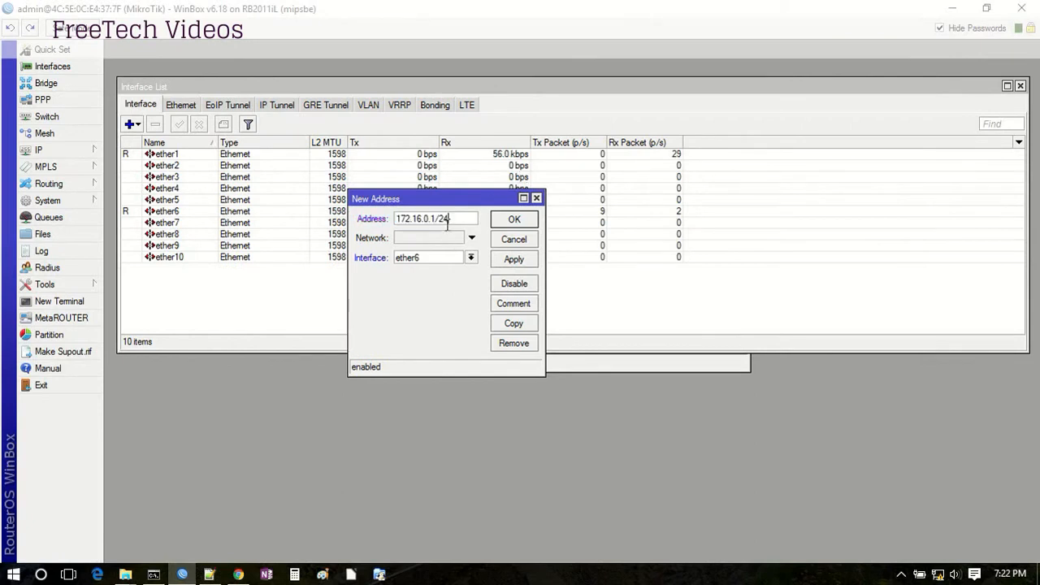
key("BackSpace")
key("BackSpace")
type("24")
left_click(508, 260)
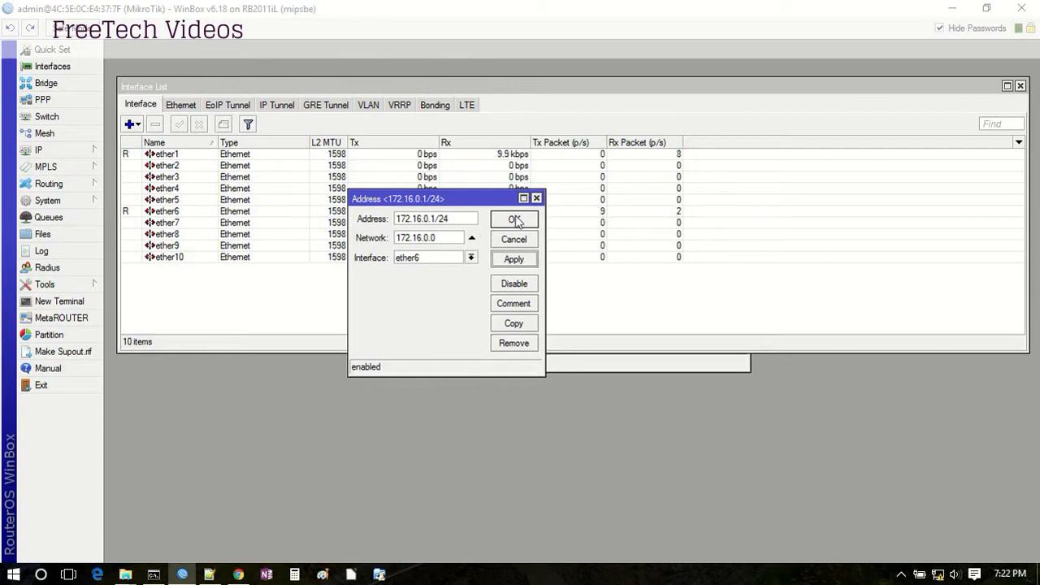
left_click(515, 220)
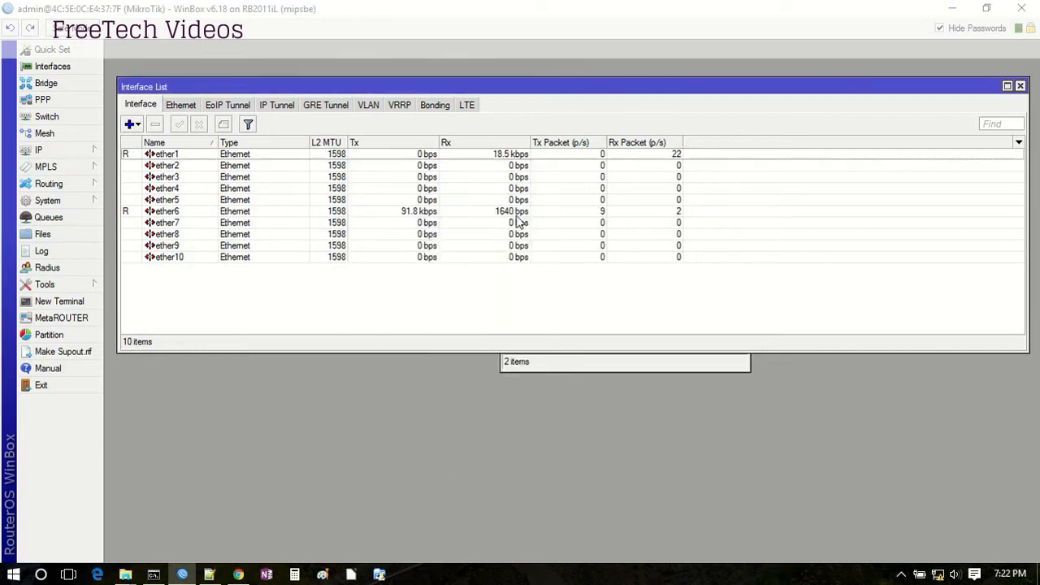
Rename interface ether1 as ether1-GATEWAY in the Interface List.
left_click(177, 155)
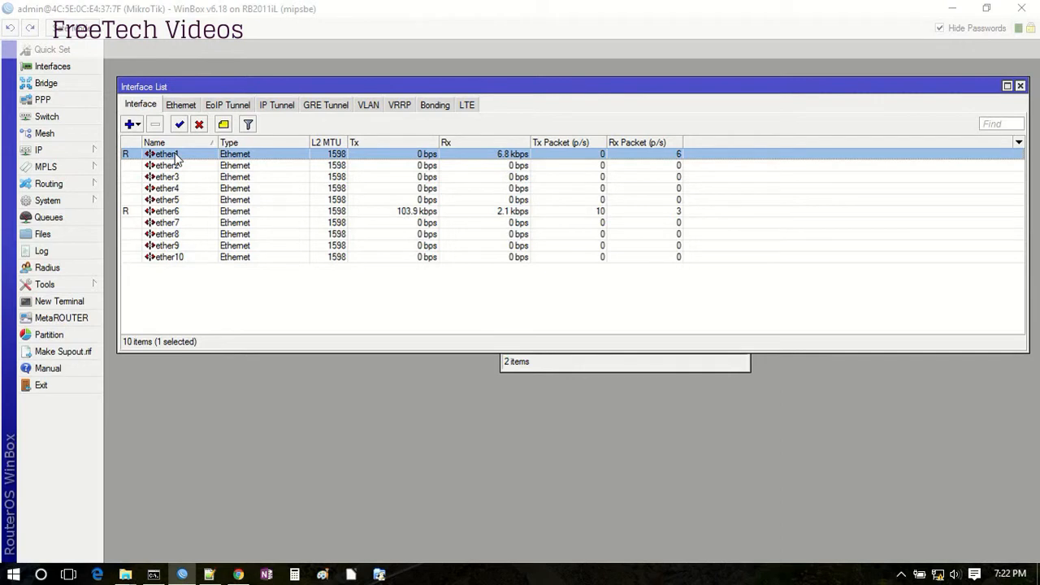
double_click(176, 155)
left_click(524, 137)
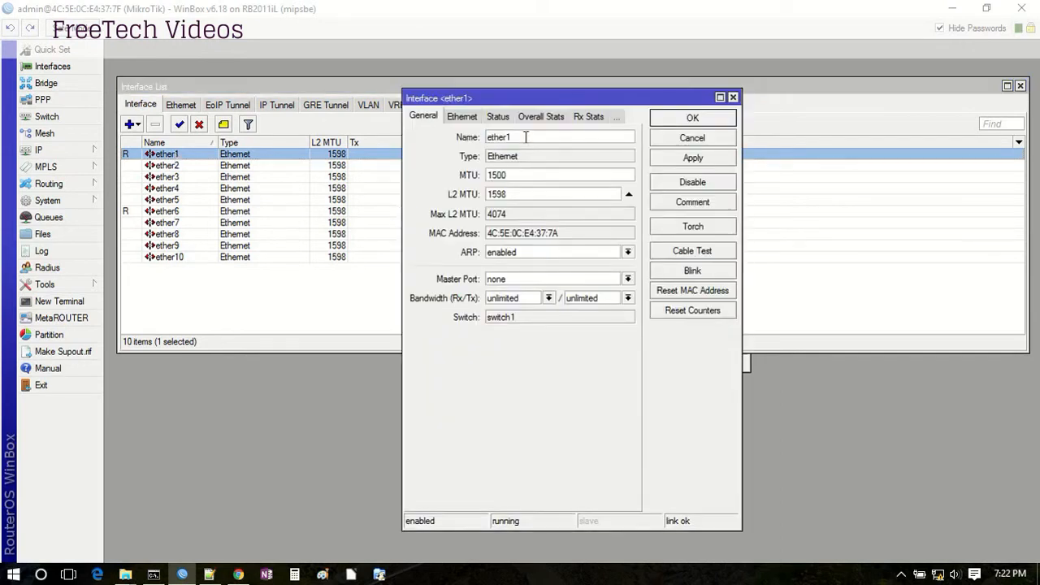
type("-G")
key("BackSpace")
type("ATEWAY")
left_click(693, 118)
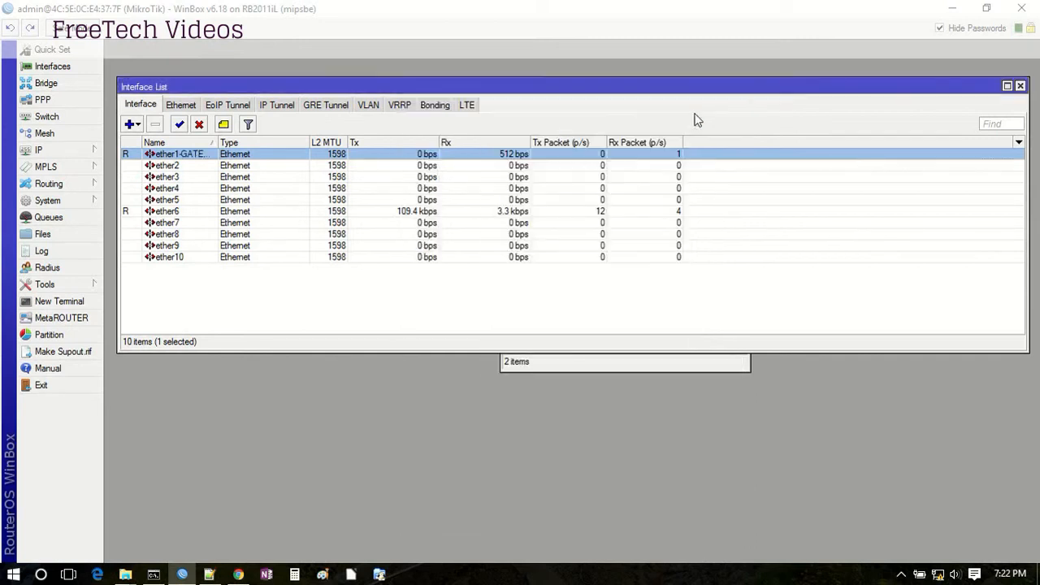
Rename interface ether6 as ether6-LOCAL and bring the Address List to the front.
left_click(194, 213)
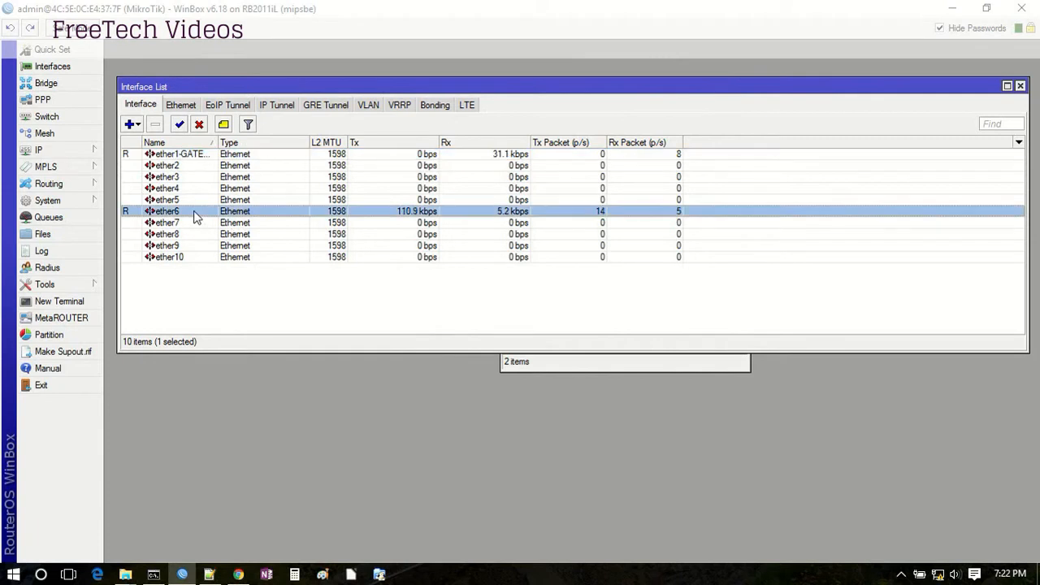
double_click(193, 211)
left_click(526, 136)
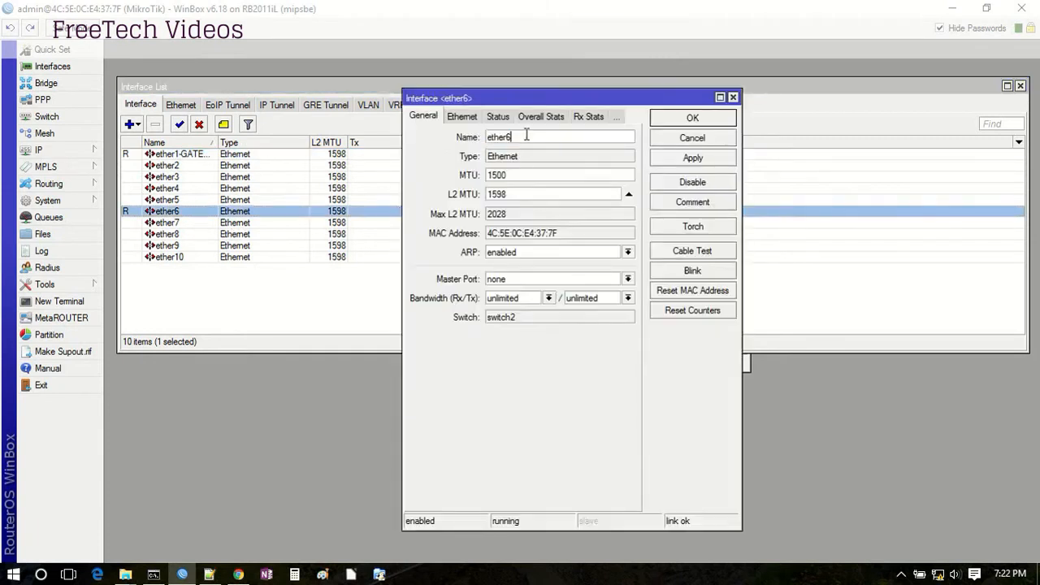
type("-LOCAL")
left_click(689, 119)
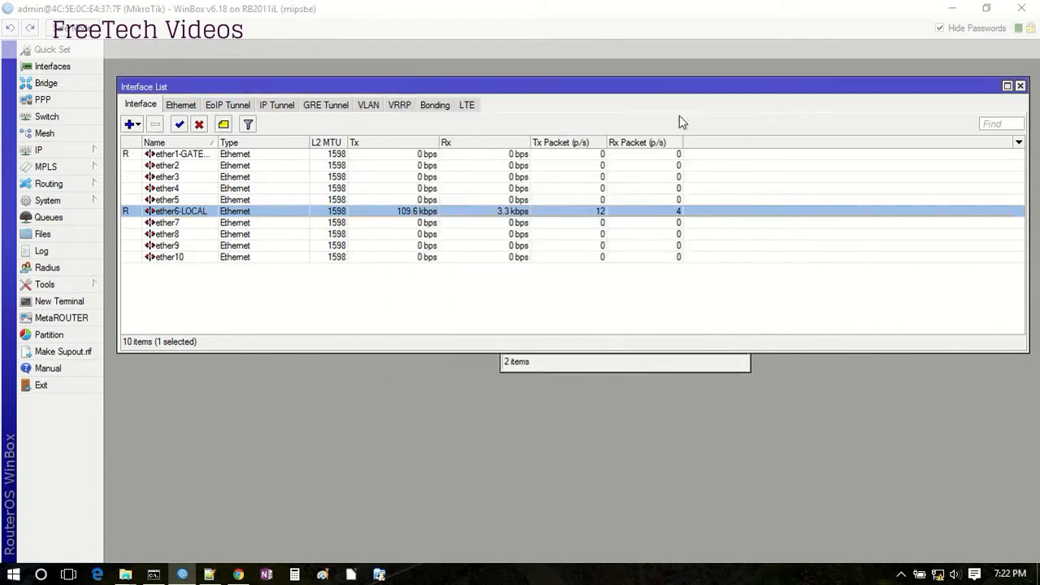
left_click(538, 364)
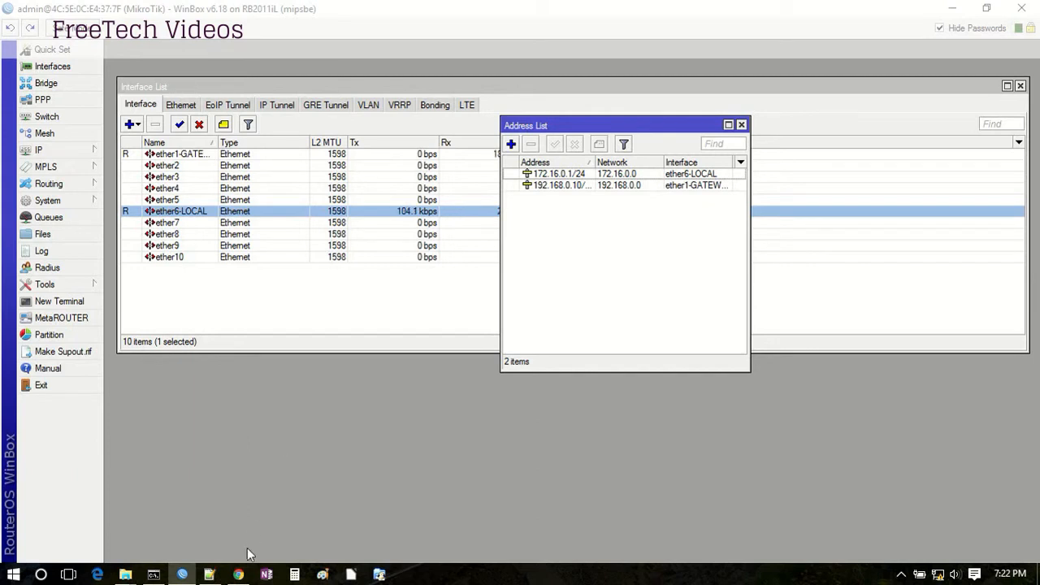
In Notepad++, add the line "Bridge" below "Route-GATEWAY-Default Route" in mikrotik live outline.txt and save the file.
left_click(210, 574)
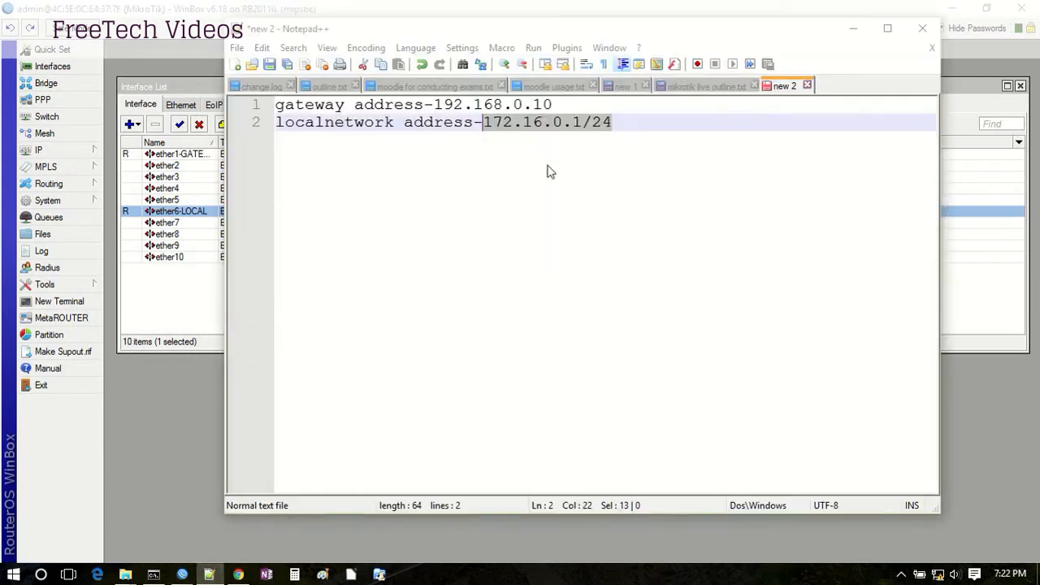
left_click(709, 86)
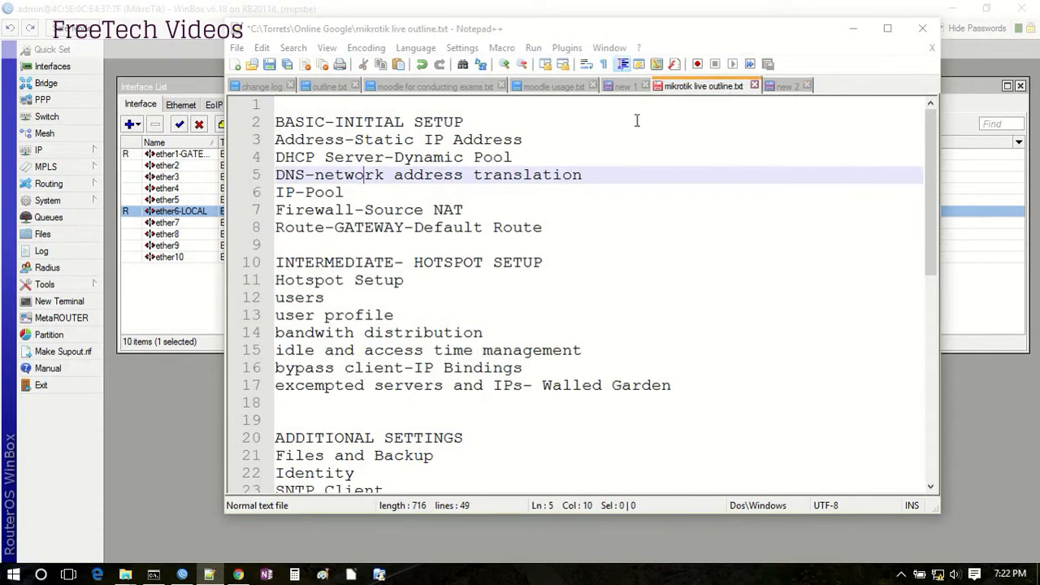
left_click(569, 230)
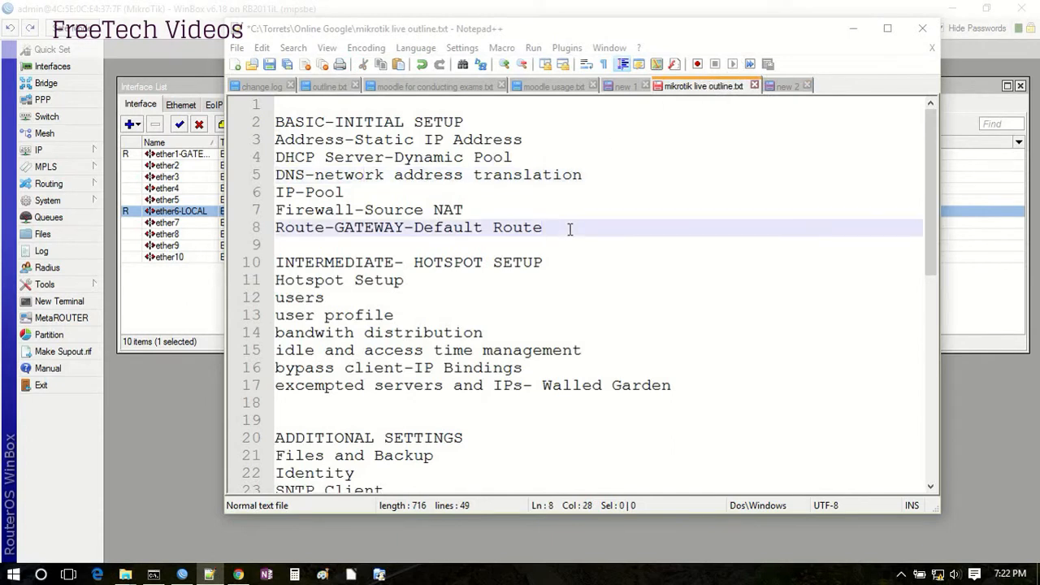
key("Return")
type("B")
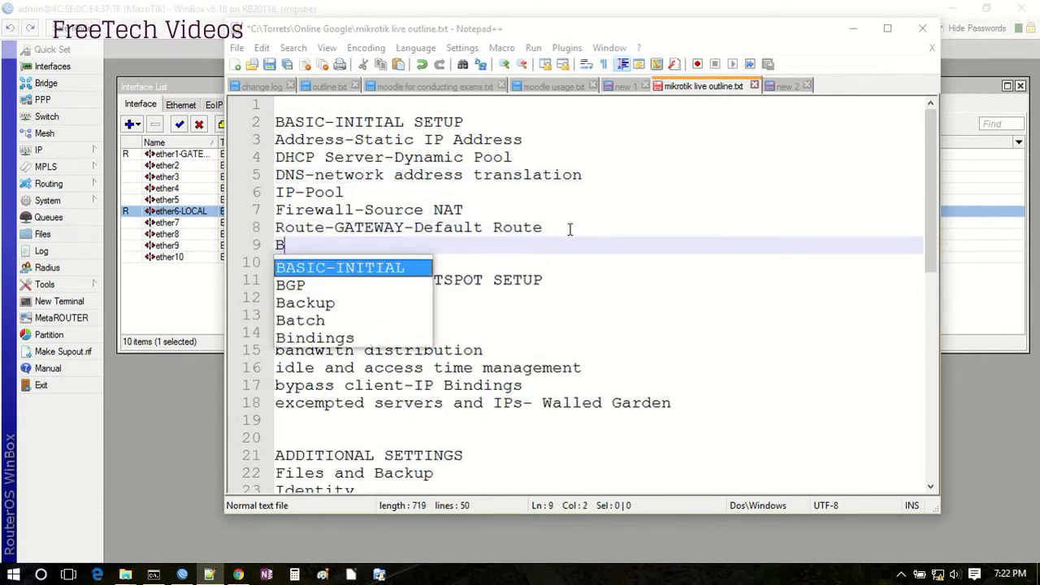
type("rig")
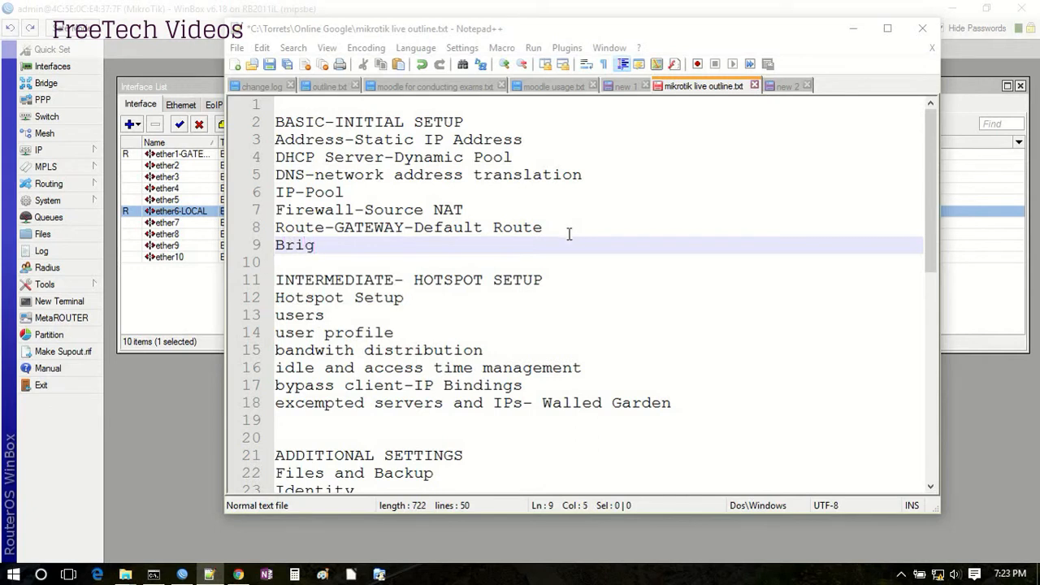
key("BackSpace")
type("dge")
left_click(269, 65)
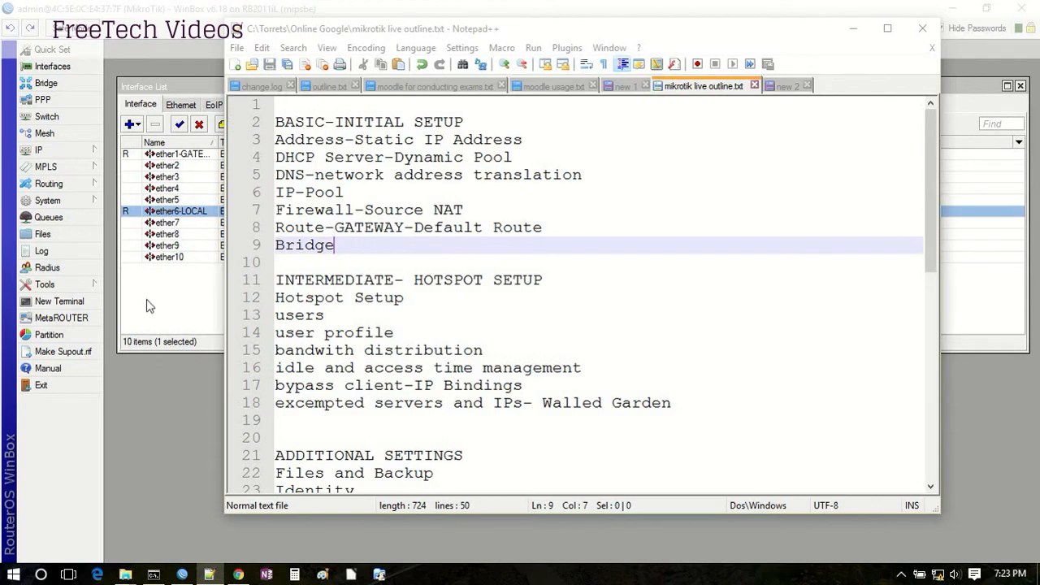
Check the WinBox Address List against the setup outline in Notepad++, and return to WinBox.
left_click(146, 305)
left_click(575, 364)
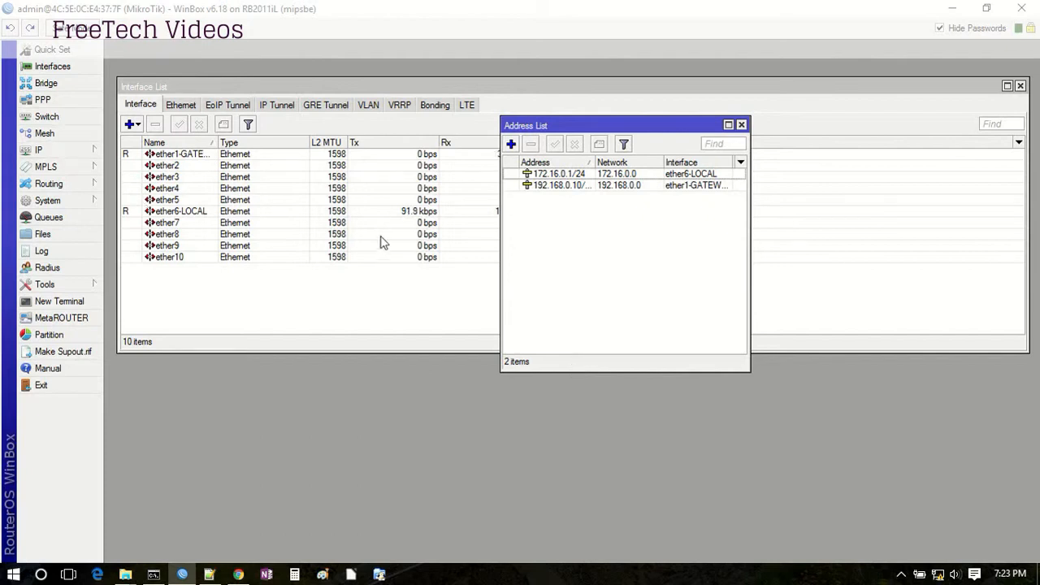
left_click(209, 575)
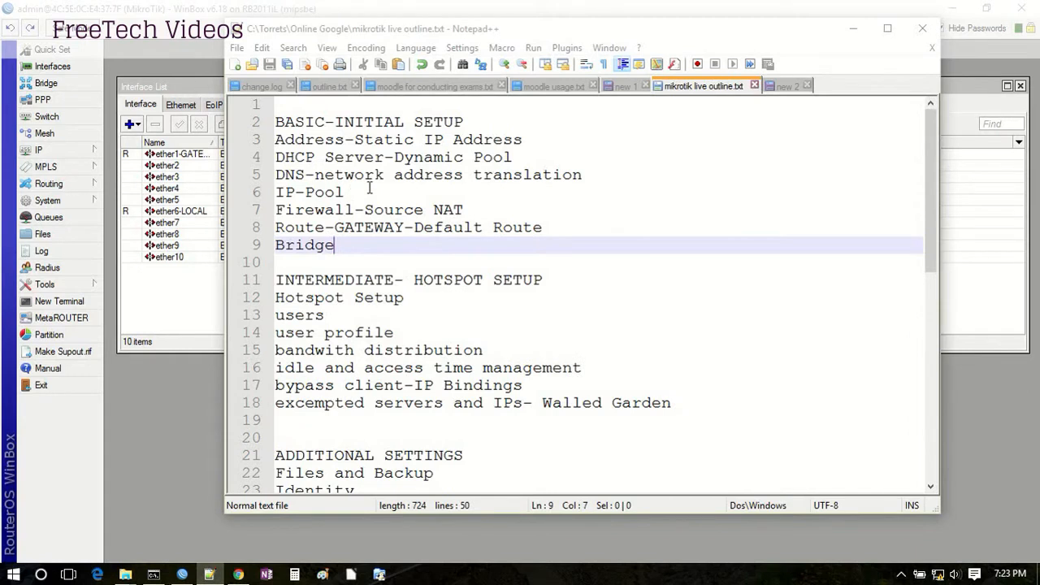
left_click(238, 575)
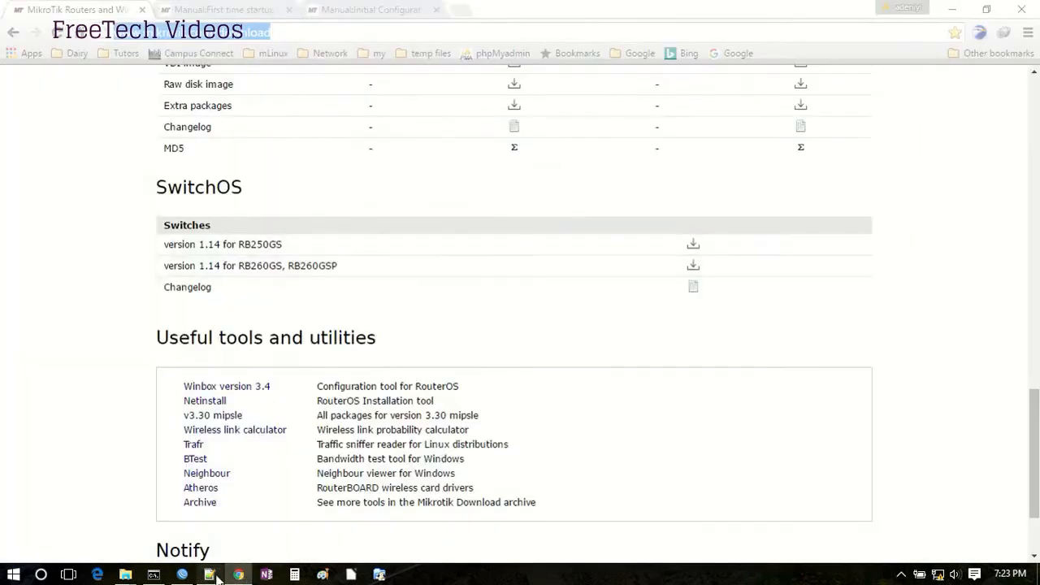
mouse_move(243, 449)
left_click(177, 576)
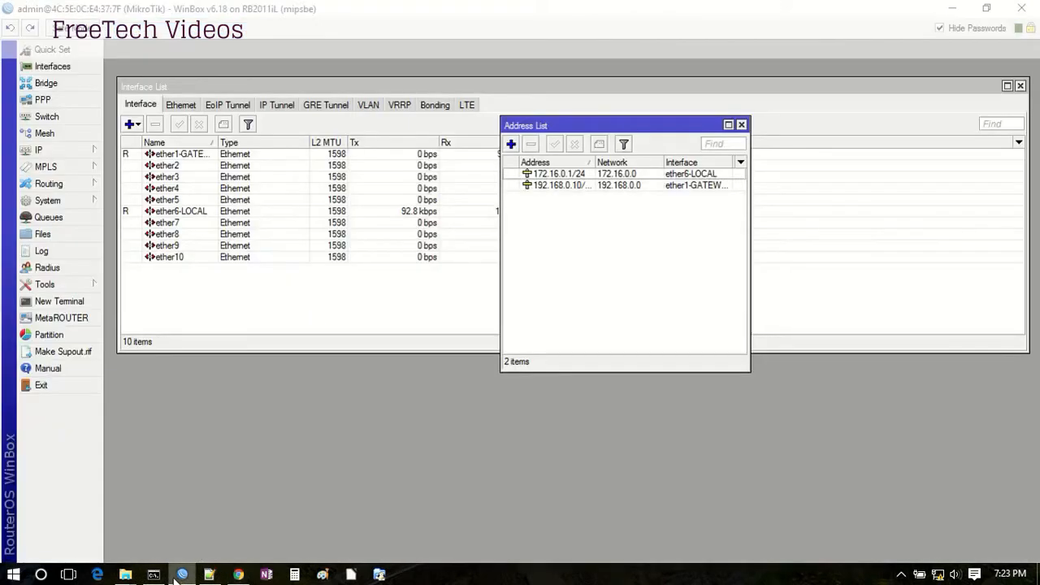
Close the Address List and open the list of DHCP servers.
left_click(741, 124)
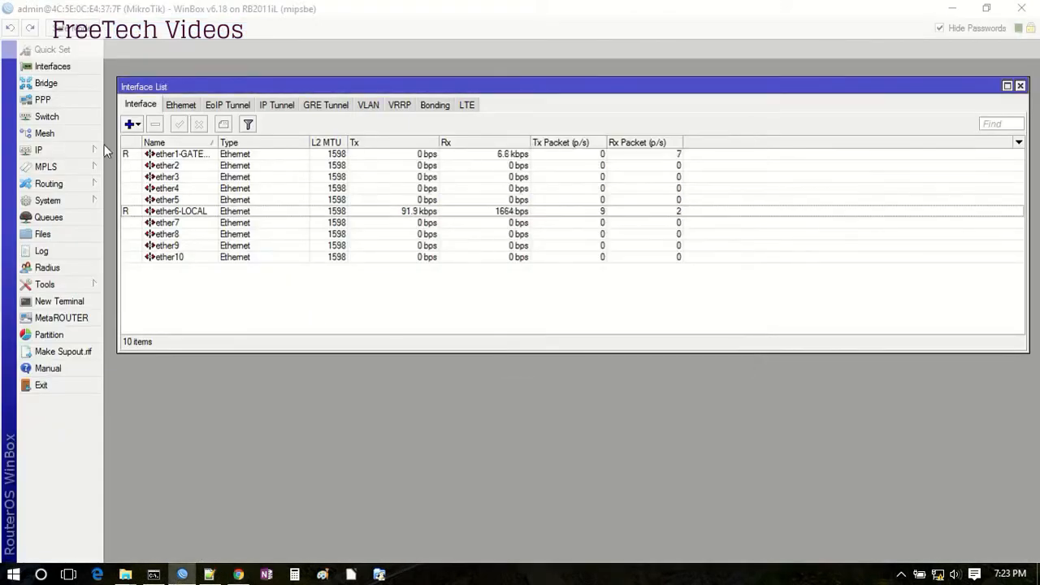
left_click(71, 153)
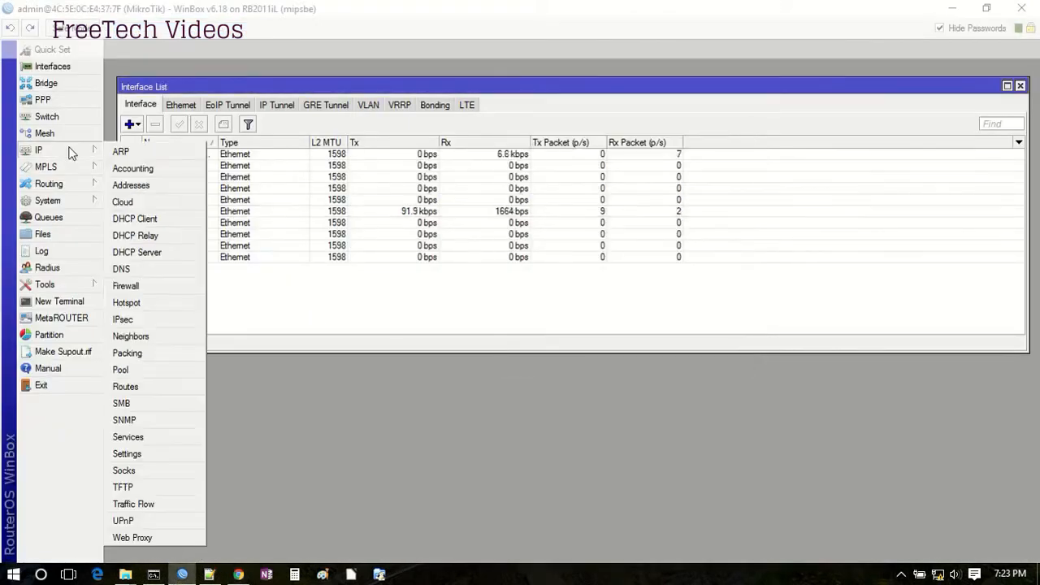
left_click(135, 252)
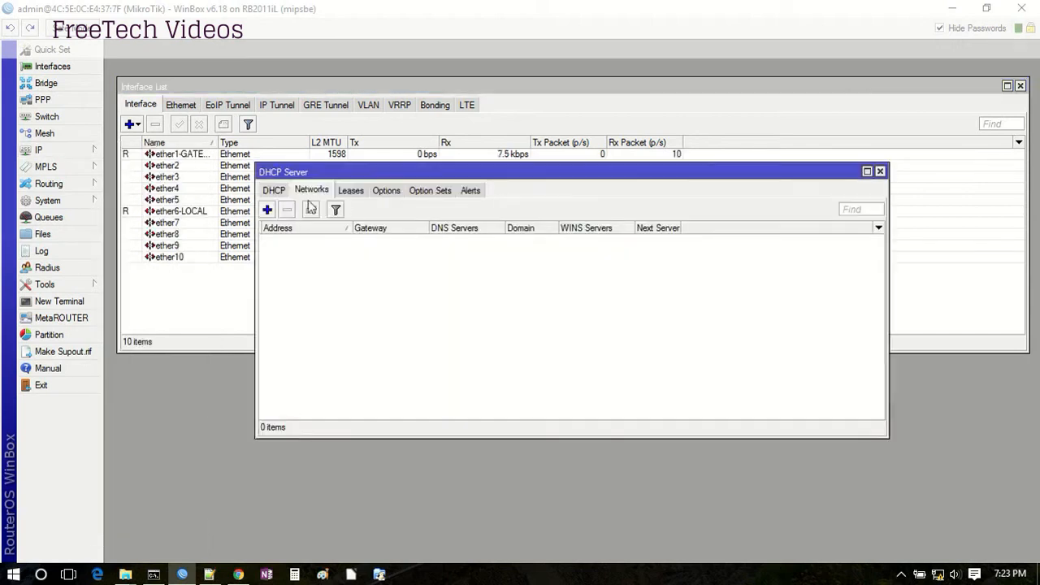
left_click(275, 190)
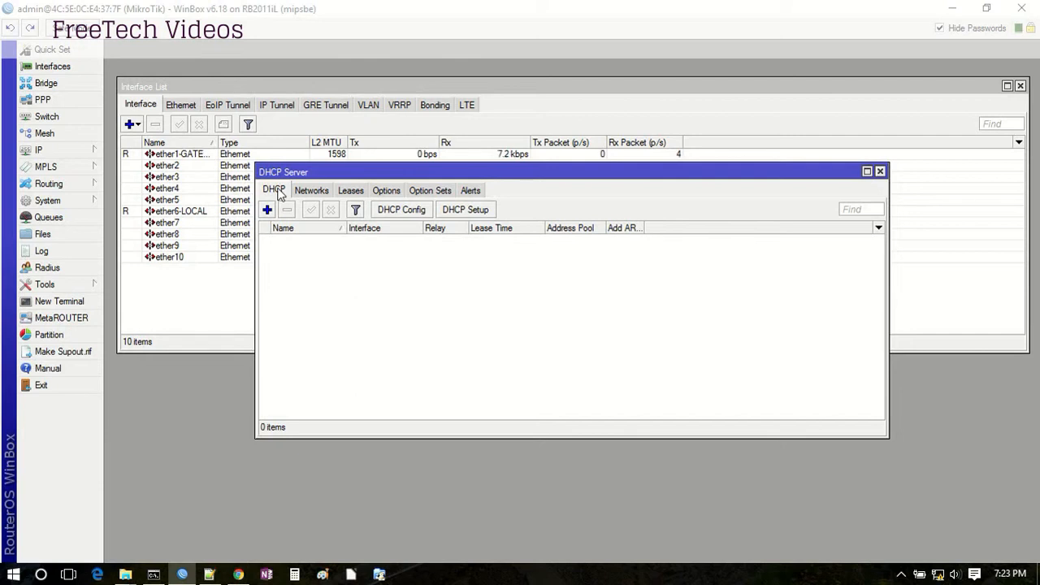
Start DHCP Setup and choose ether6-LOCAL as the DHCP server interface.
left_click(463, 210)
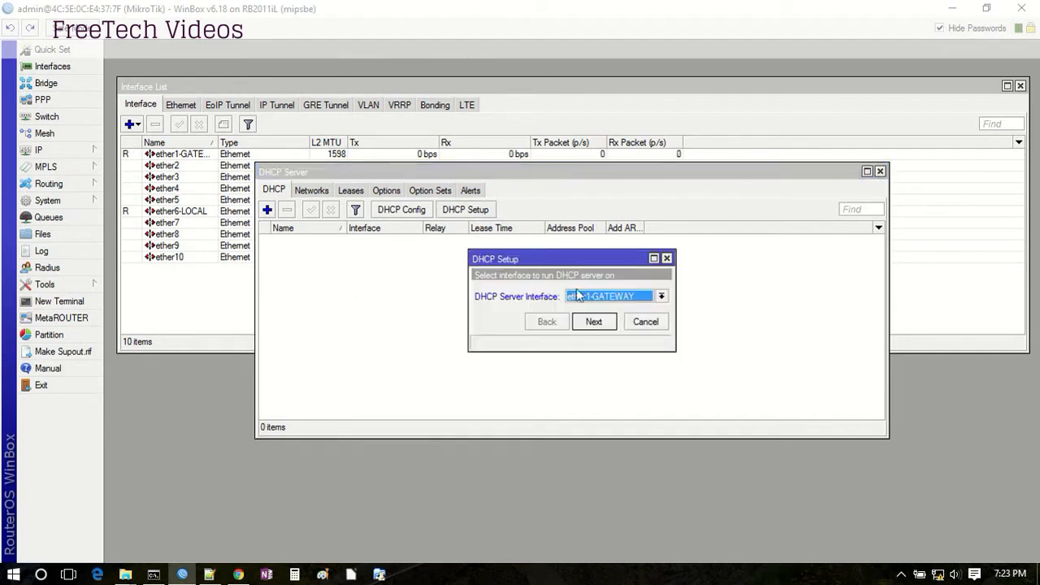
left_click(594, 300)
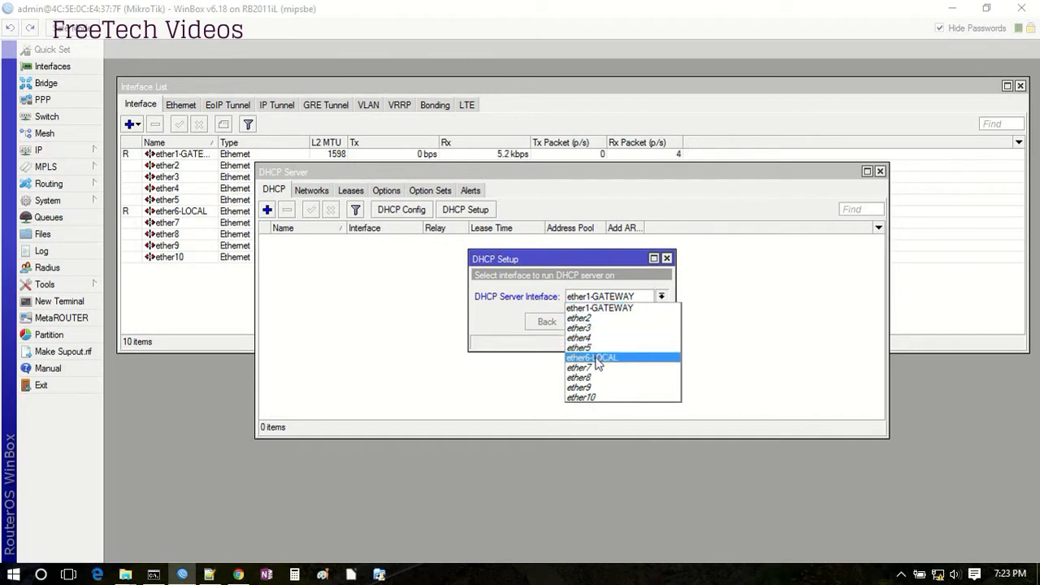
left_click(597, 358)
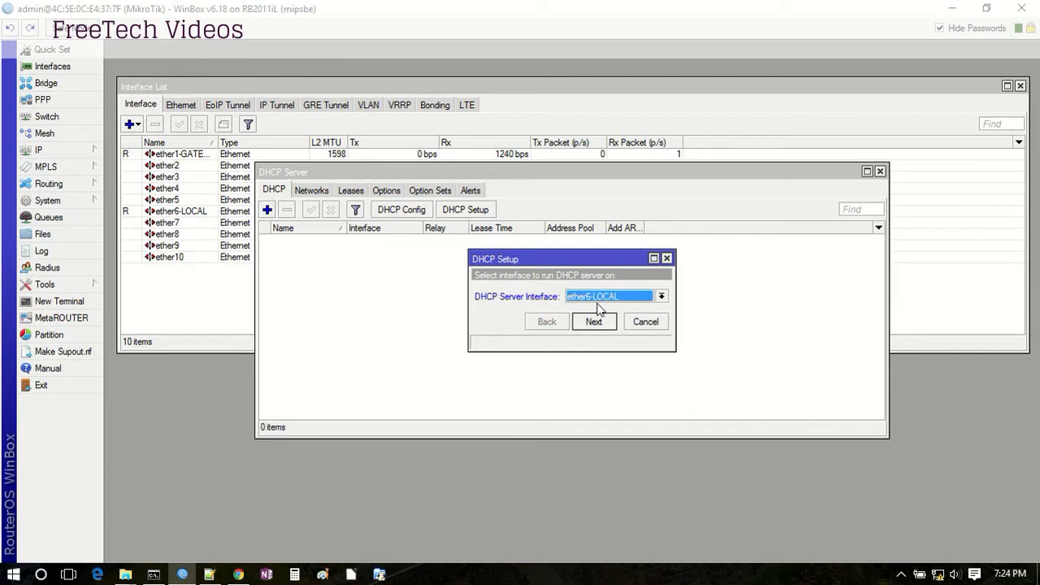
Open the IP Address List and examine the address entry assigned to ether6-LOCAL.
left_click(45, 149)
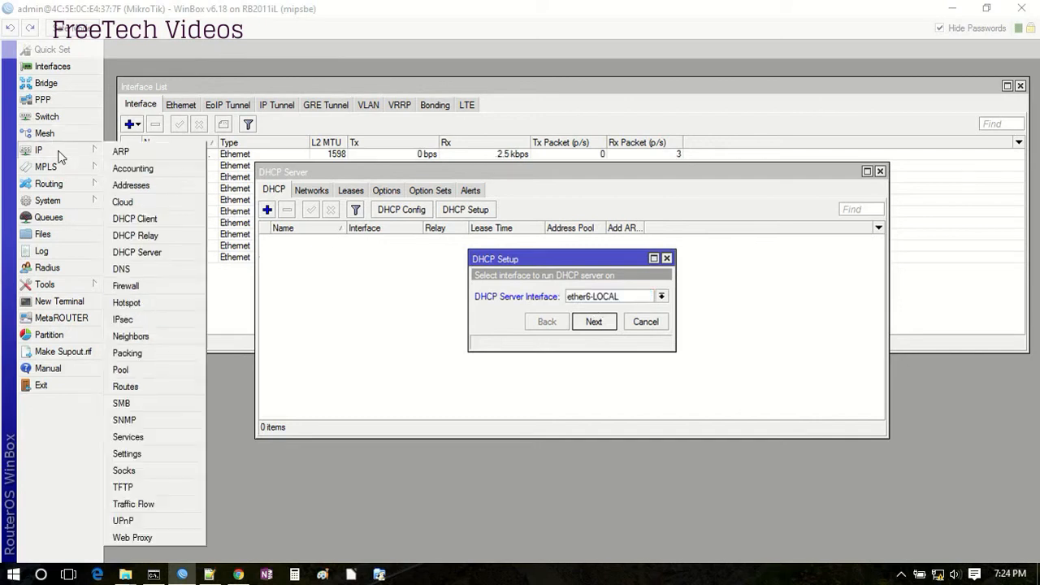
left_click(116, 187)
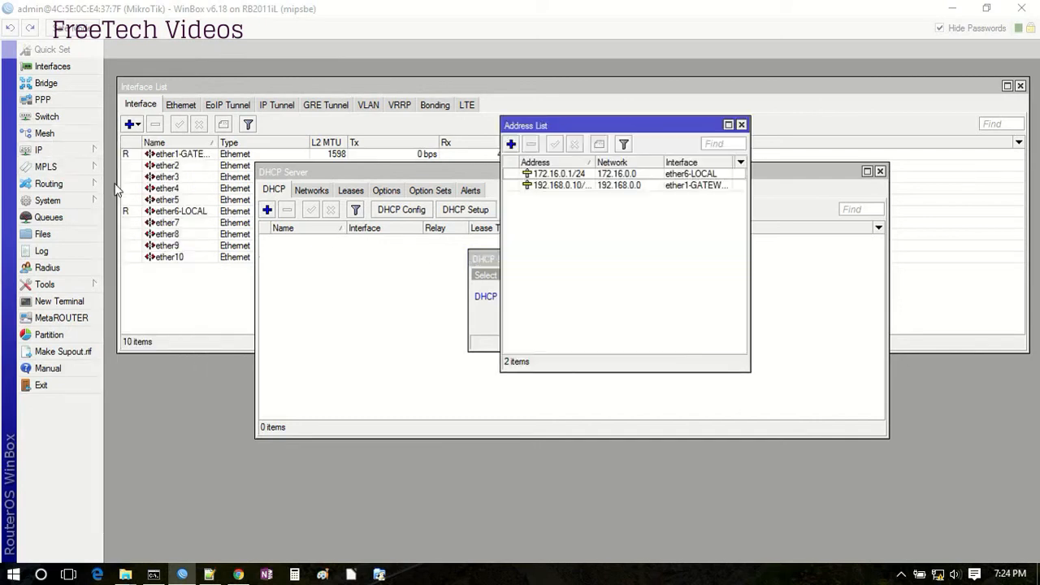
left_click(697, 174)
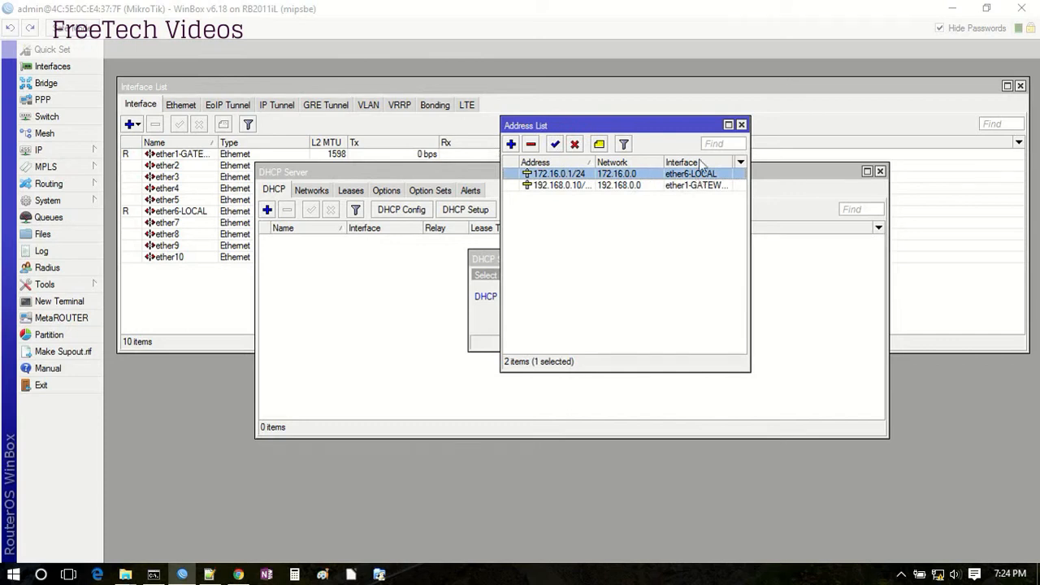
Return to DHCP Setup and accept the interface, the suggested address space, and gateway 172.16.0.1.
left_click(487, 307)
left_click(593, 322)
left_click(593, 321)
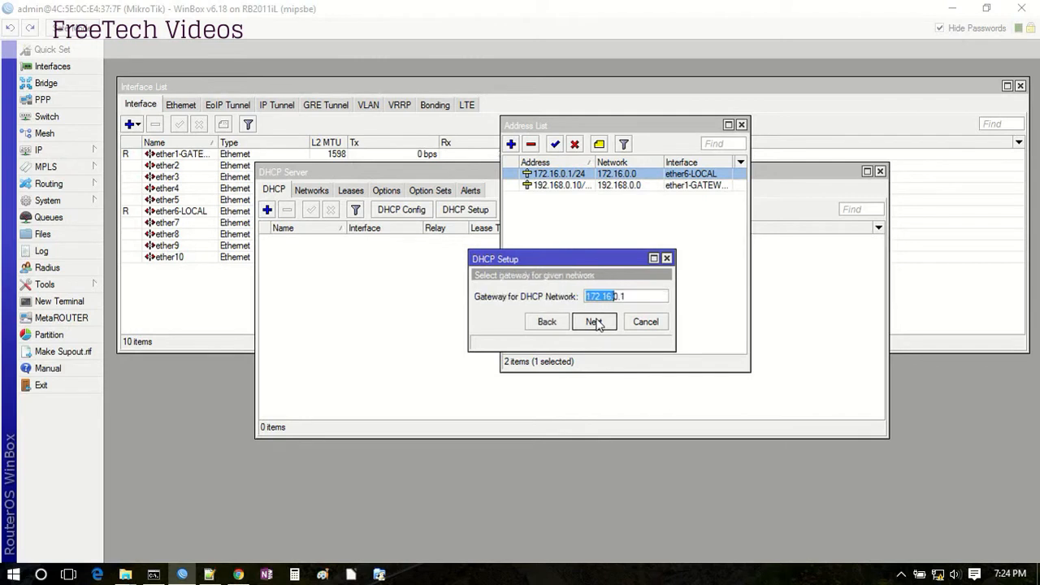
left_click(594, 322)
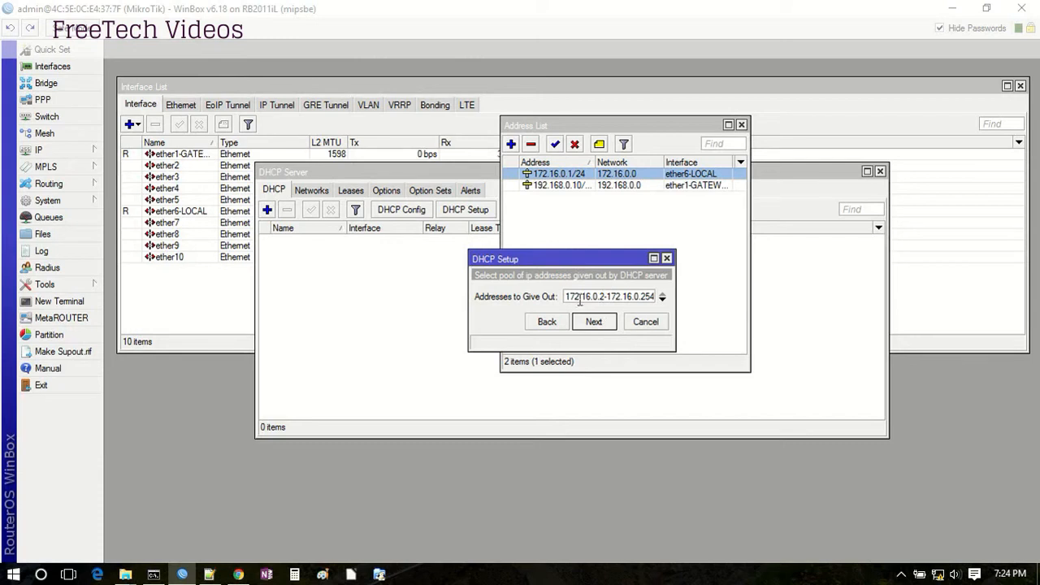
Open the IP Pool window, move it clear of DHCP Setup, and return to the range of addresses to give out.
left_click(51, 153)
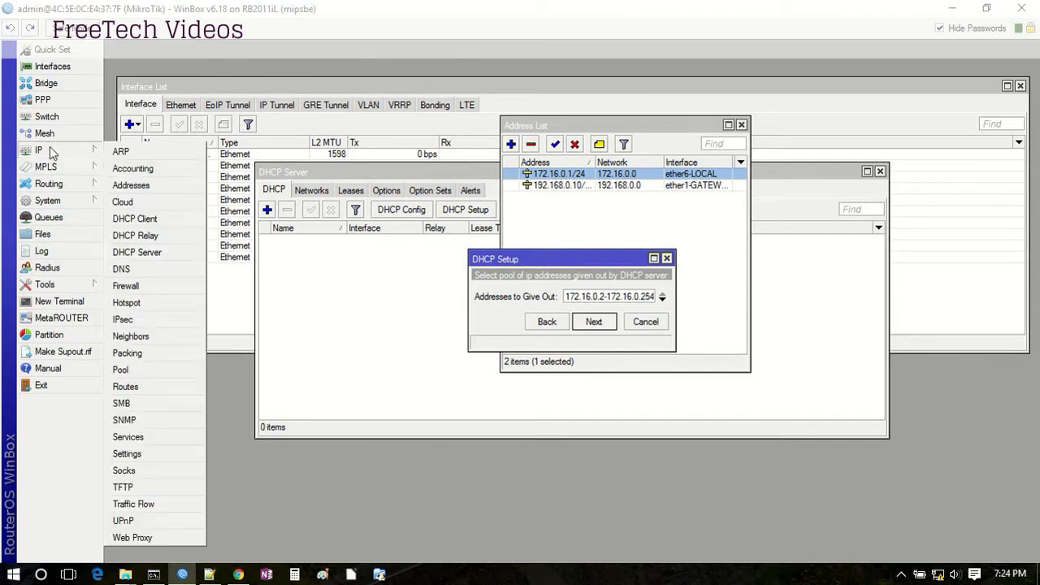
left_click(134, 371)
left_click_drag(529, 171, 260, 433)
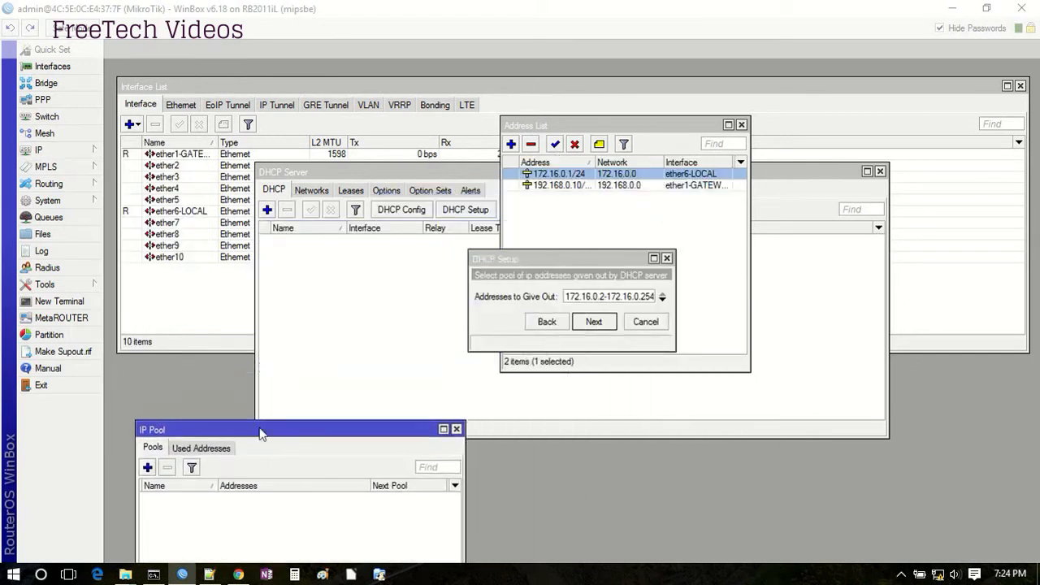
left_click(603, 297)
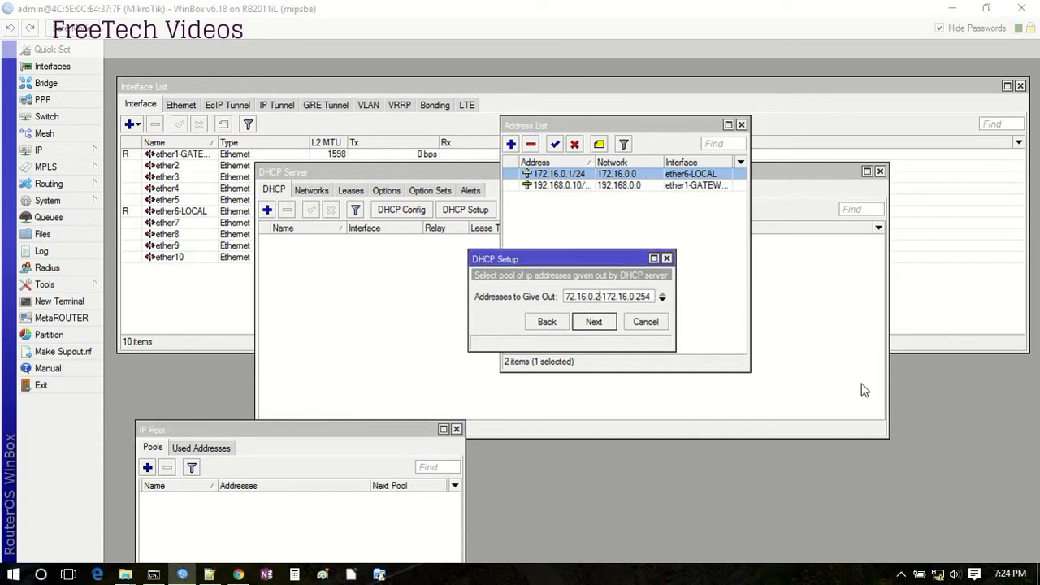
Start the range of addresses to give out at 172.16.0.21 and try to continue DHCP Setup without a DNS server.
type("1")
left_click(597, 323)
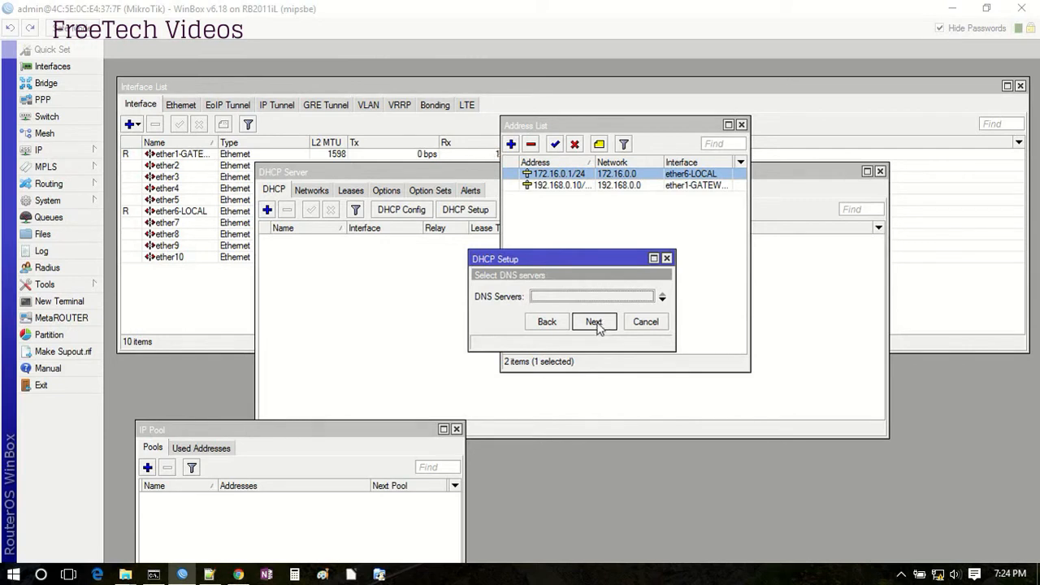
left_click(595, 323)
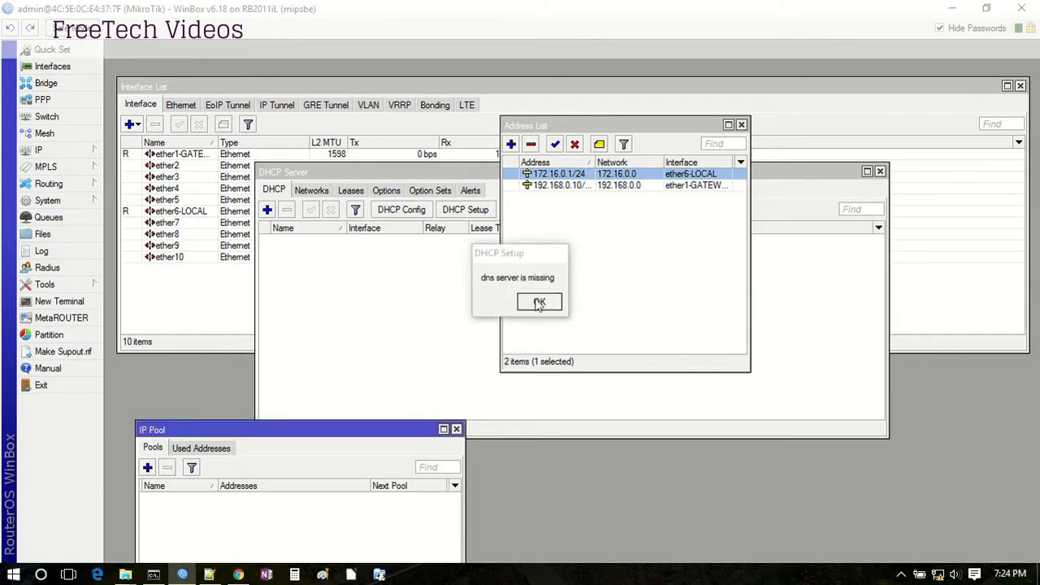
left_click(540, 303)
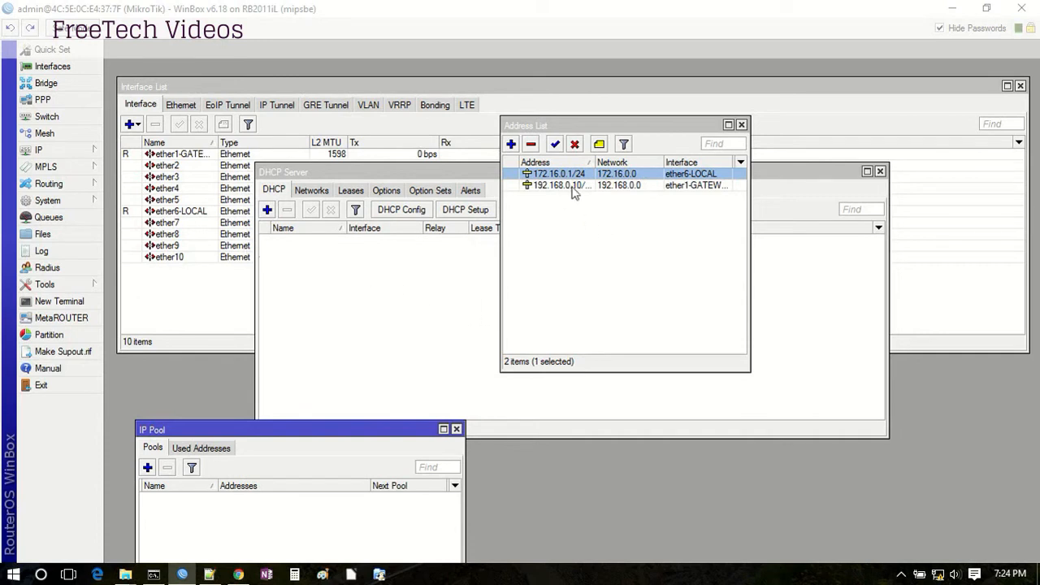
Switch to the outline in Notepad++ and move the "DNS-network address translation" line above "DHCP Server-Dynamic Pool".
left_click(59, 154)
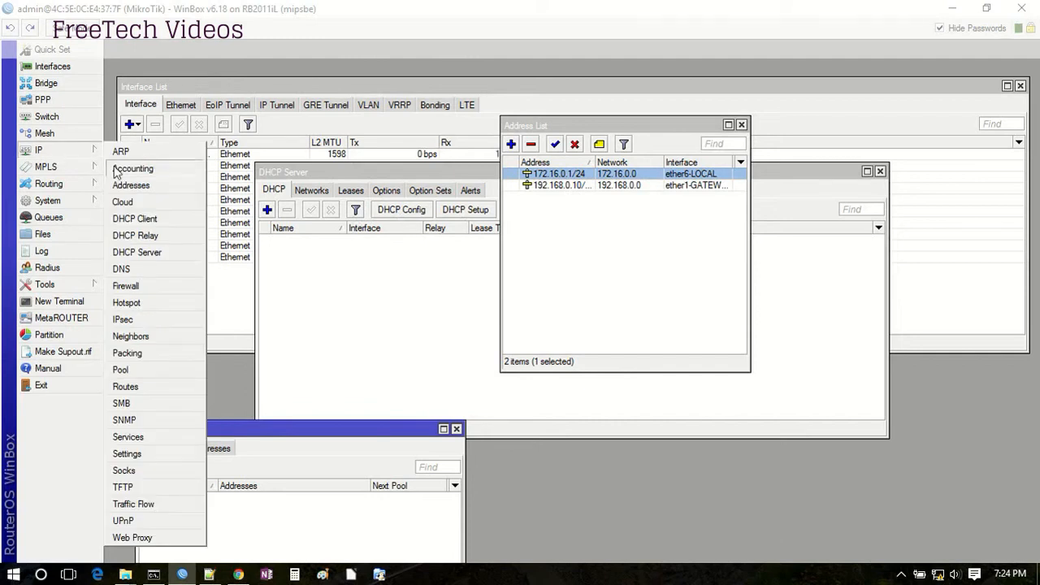
left_click(210, 575)
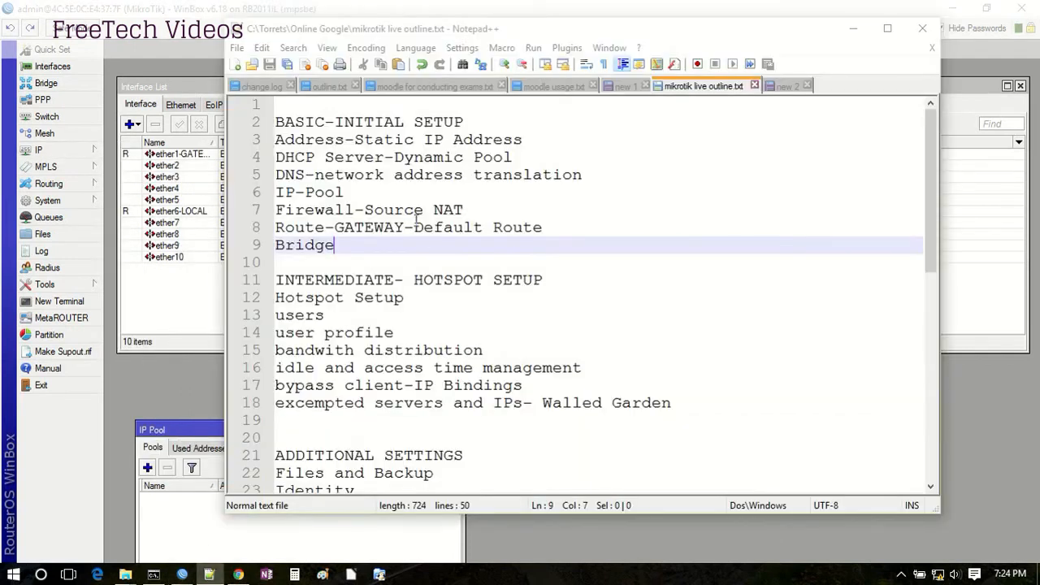
left_click_drag(597, 174, 275, 175)
key("ctrl+c")
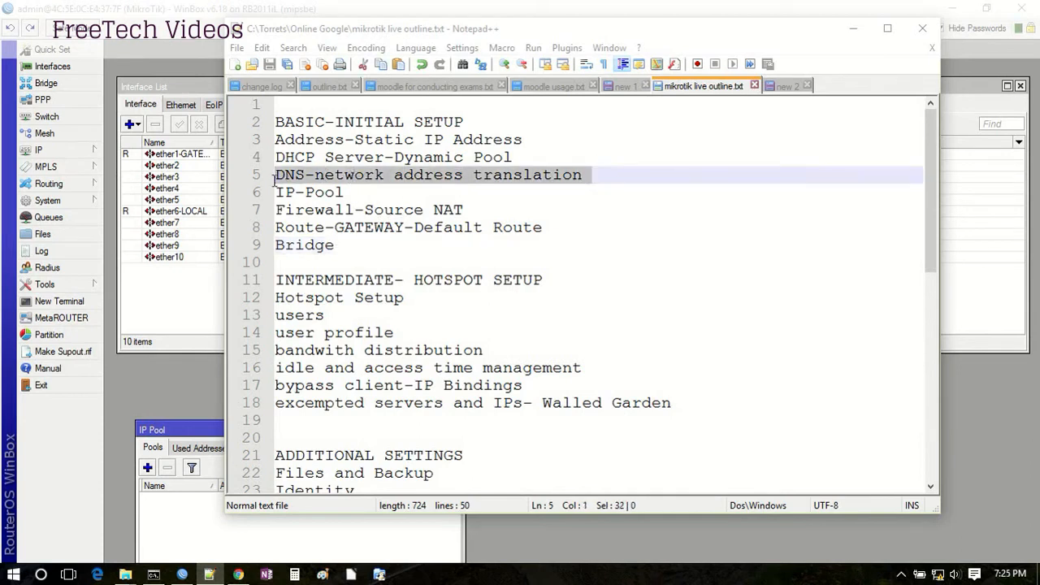
key("Delete")
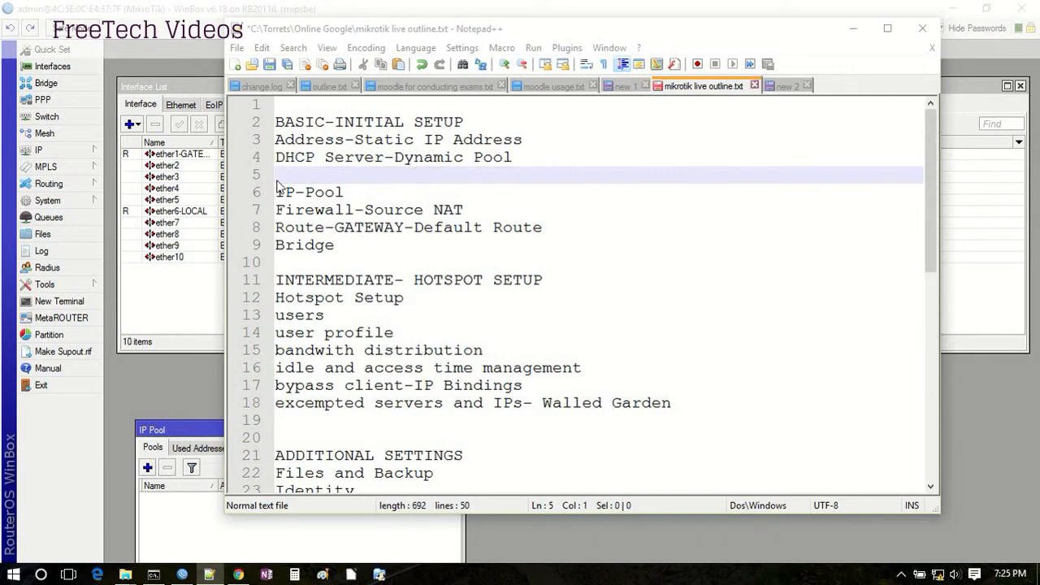
key("BackSpace")
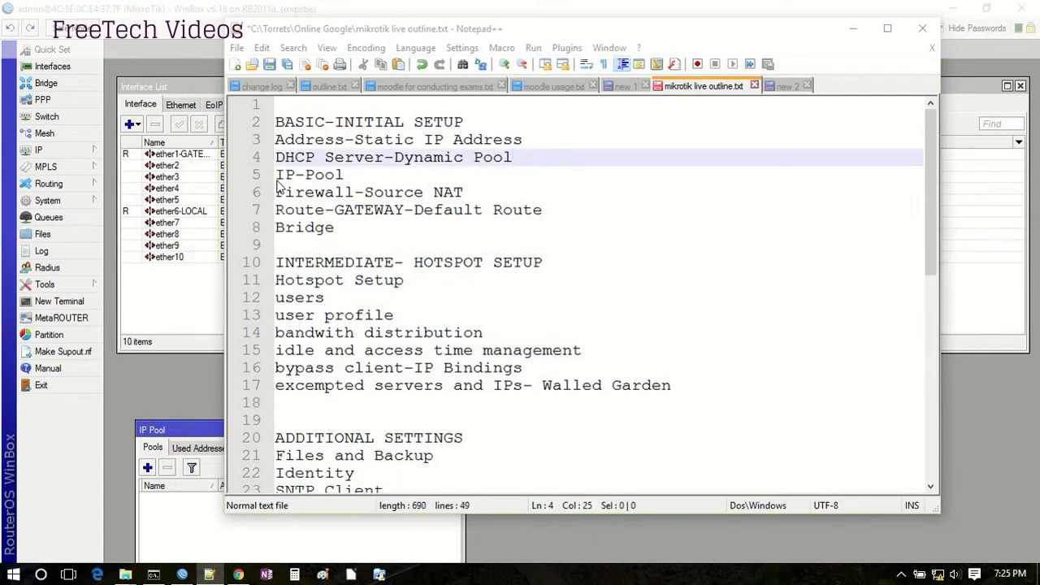
key("Home")
key("ctrl+v")
key("Return")
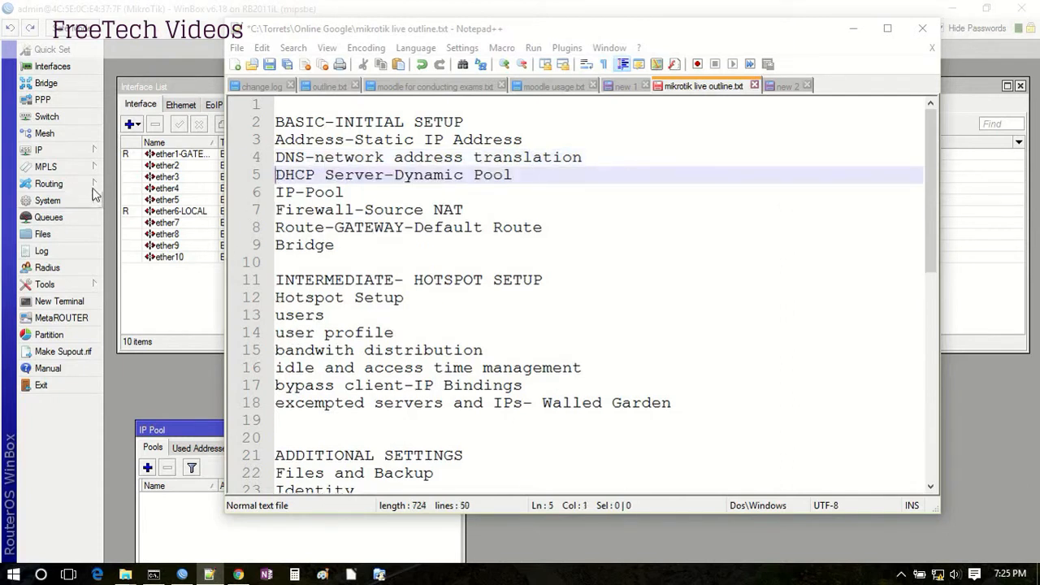
Return to WinBox, open the IP DNS Settings and set the server to 172.16.0.1.
left_click(81, 151)
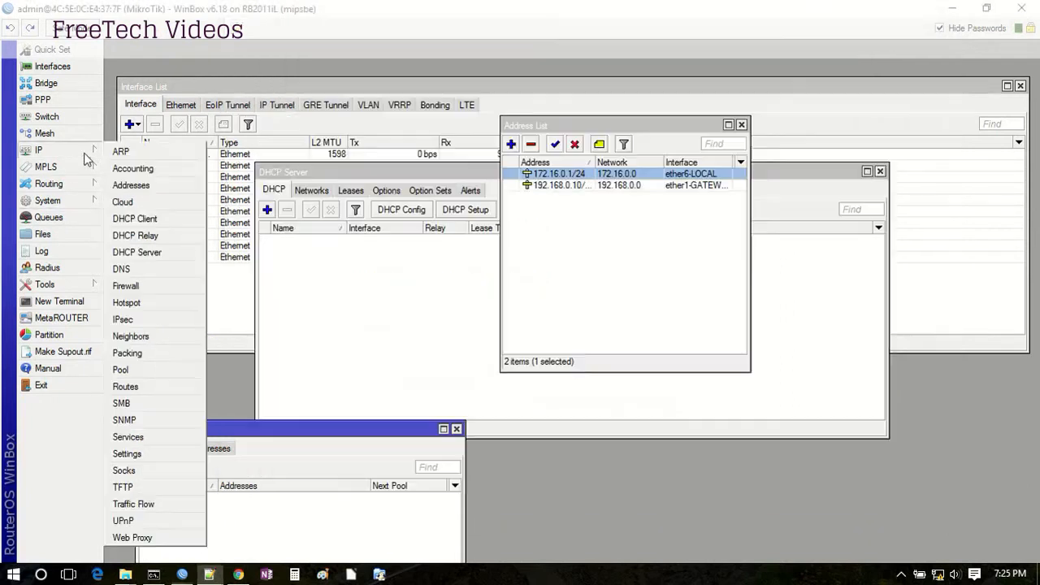
left_click(142, 276)
double_click(599, 260)
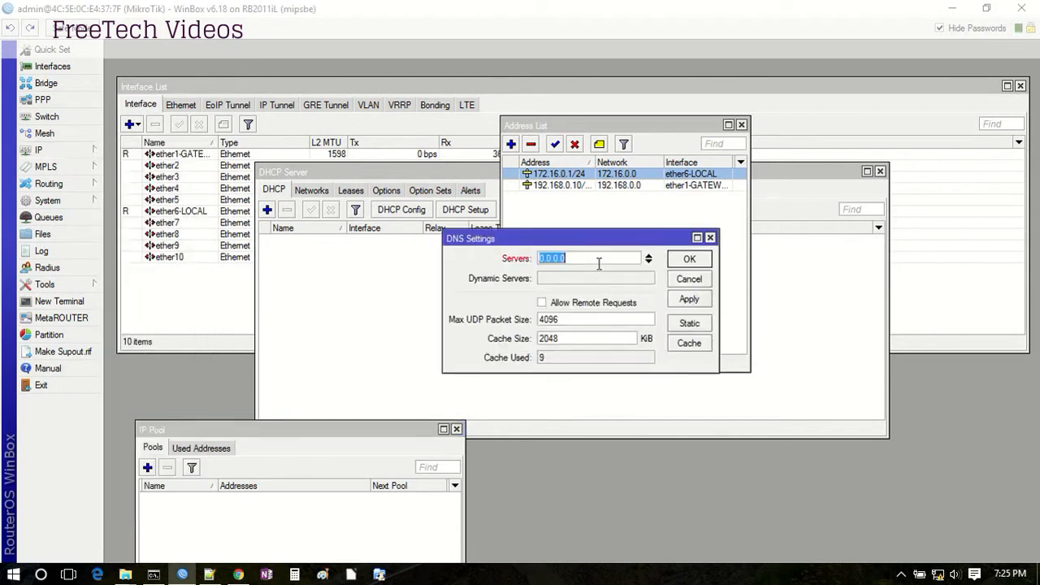
type("19")
key("BackSpace")
key("BackSpace")
key("ctrl+v")
key("ctrl+a")
key("BackSpace")
type("172.1")
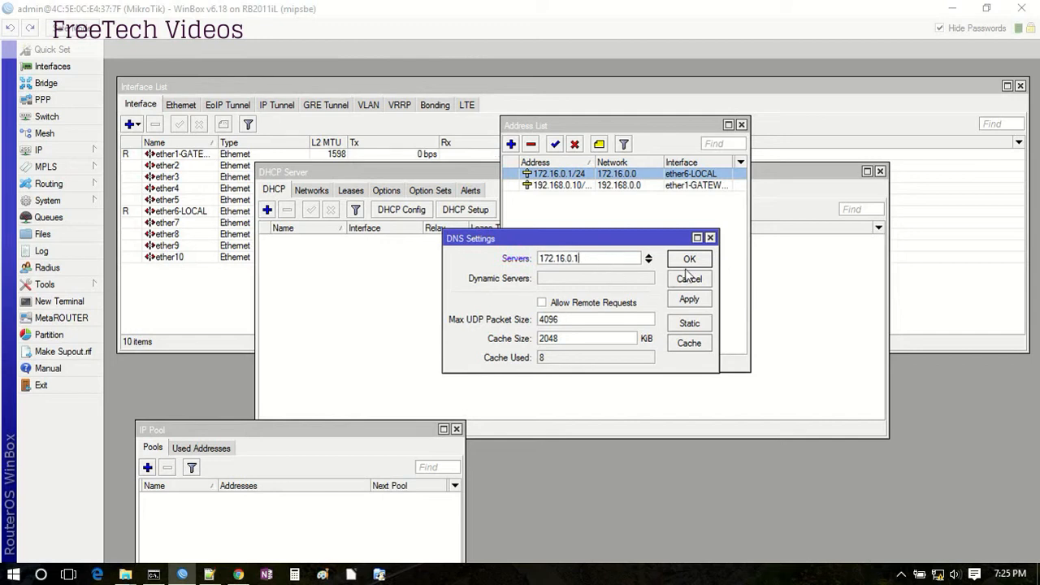
Turn Allow Remote Requests on and back off, and apply the DNS settings.
left_click(618, 304)
left_click(613, 303)
left_click(689, 299)
left_click(689, 260)
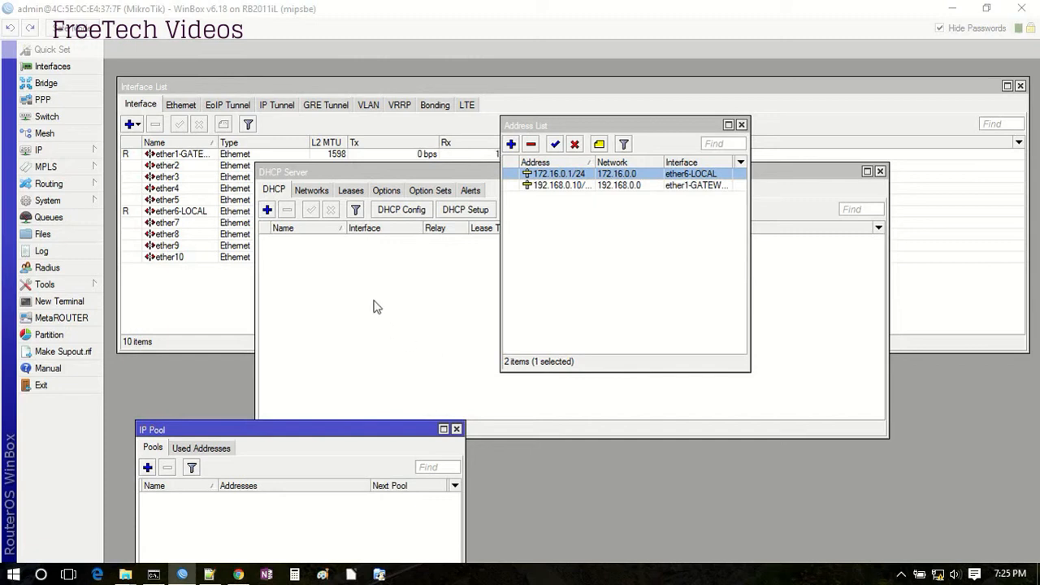
Restart DHCP Setup from the DHCP Server window and accept ether6-LOCAL as the server interface.
left_click(72, 151)
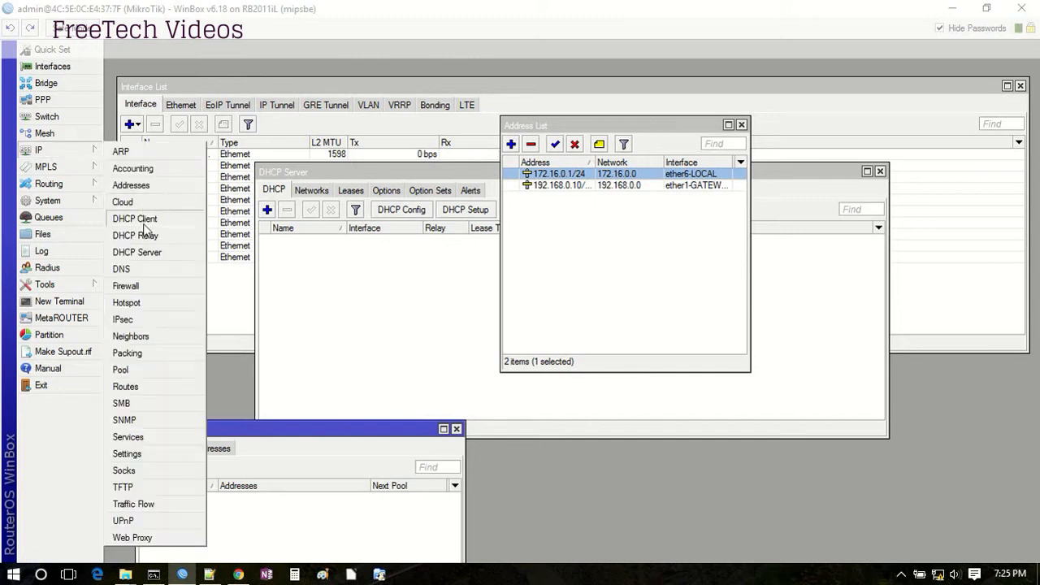
left_click(147, 248)
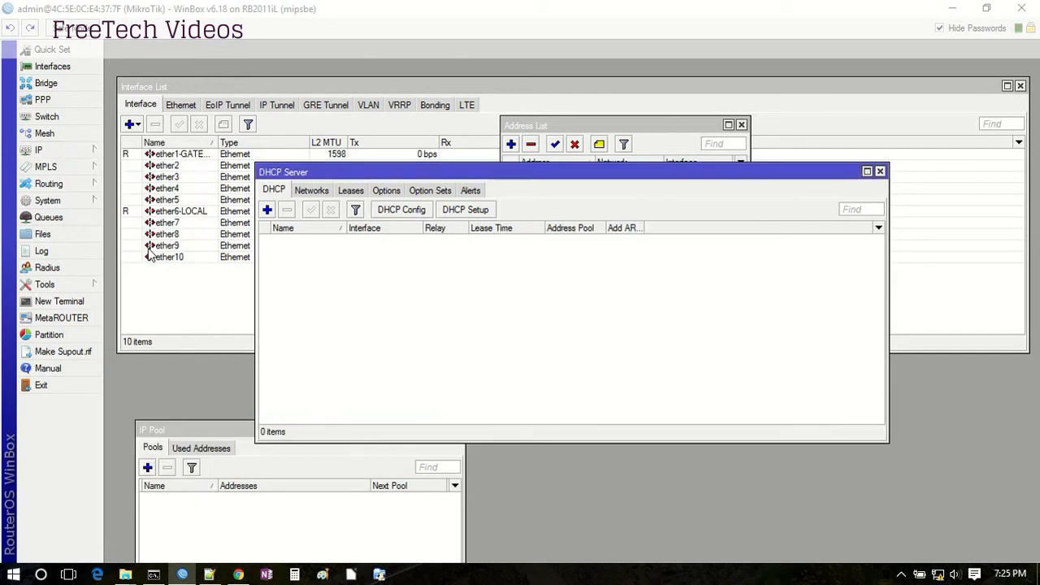
left_click(463, 210)
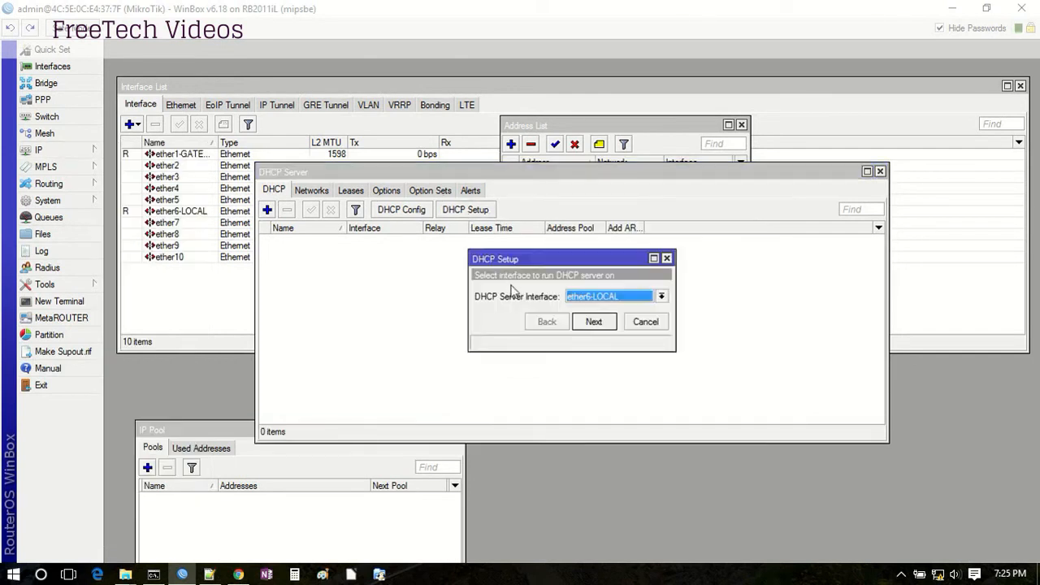
left_click(600, 324)
left_click(594, 322)
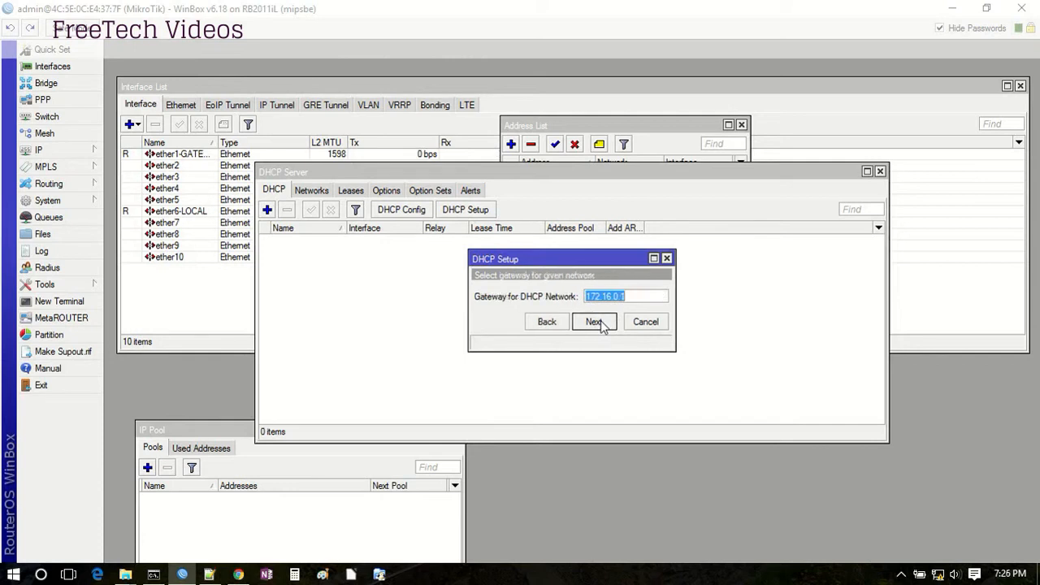
left_click(556, 323)
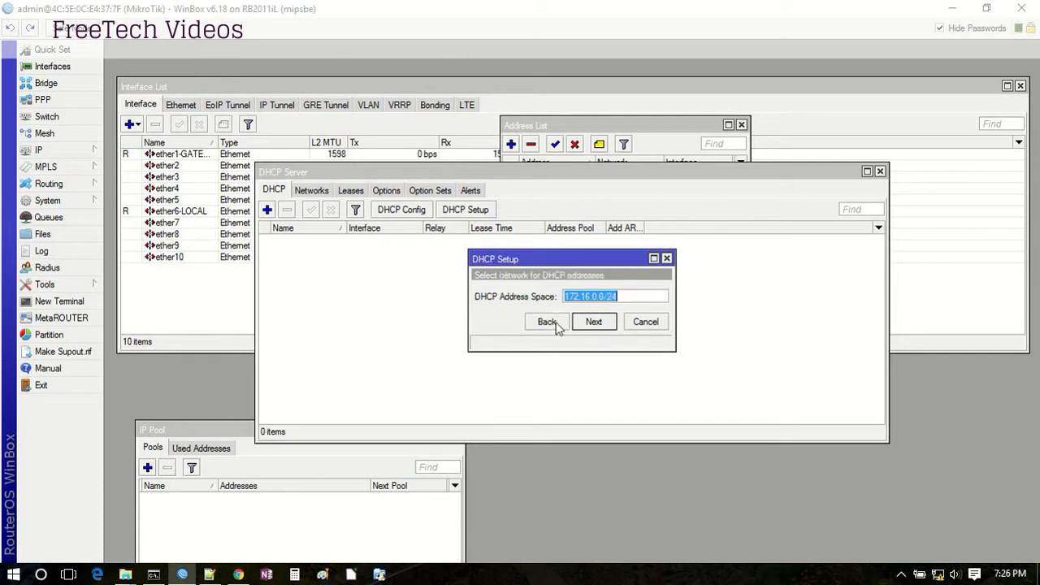
left_click(556, 324)
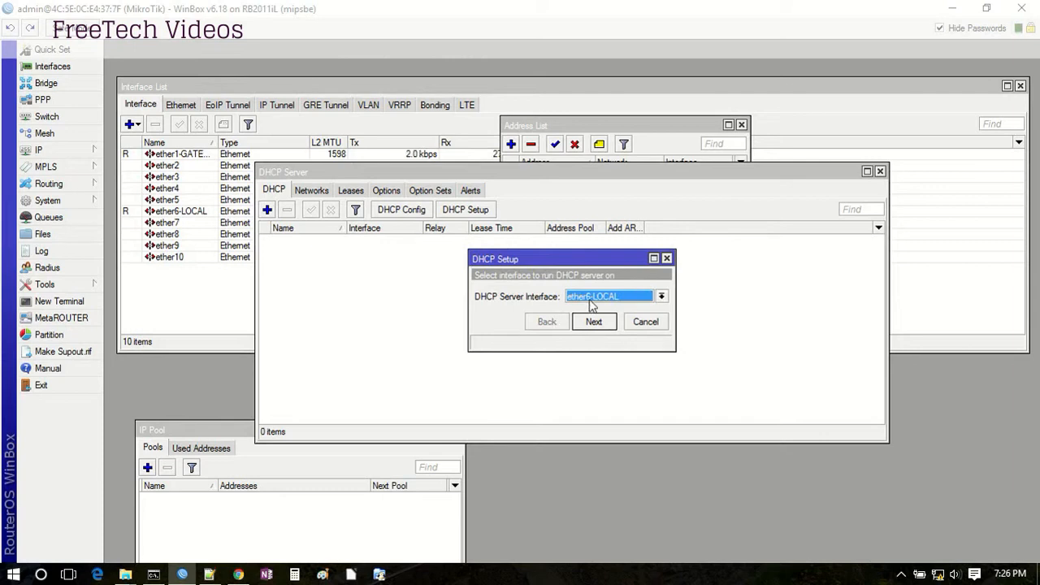
left_click(594, 321)
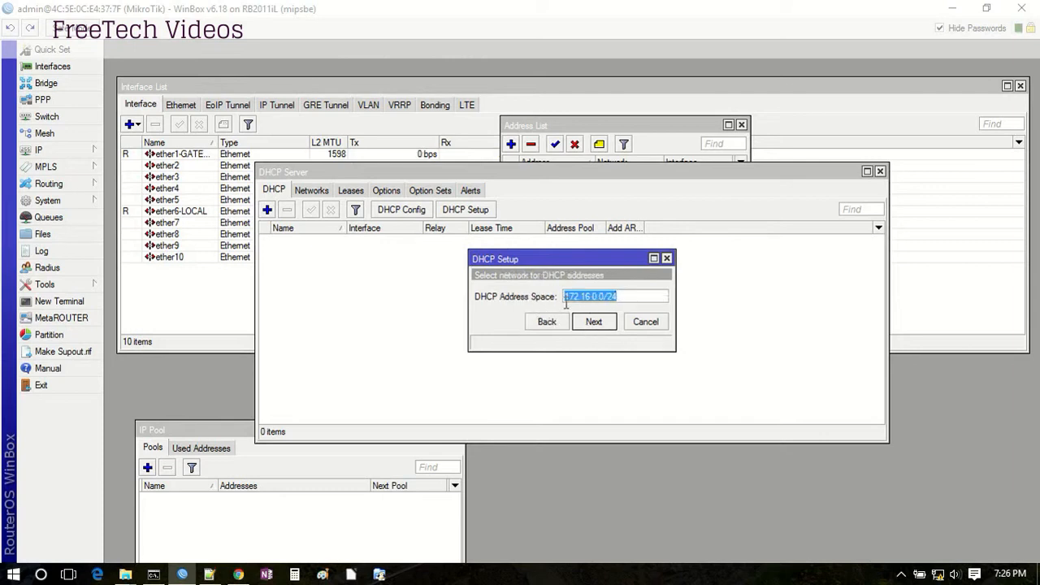
Accept 172.16.0.0/24 as the DHCP address space and 172.16.0.1 as the network gateway.
left_click(605, 295)
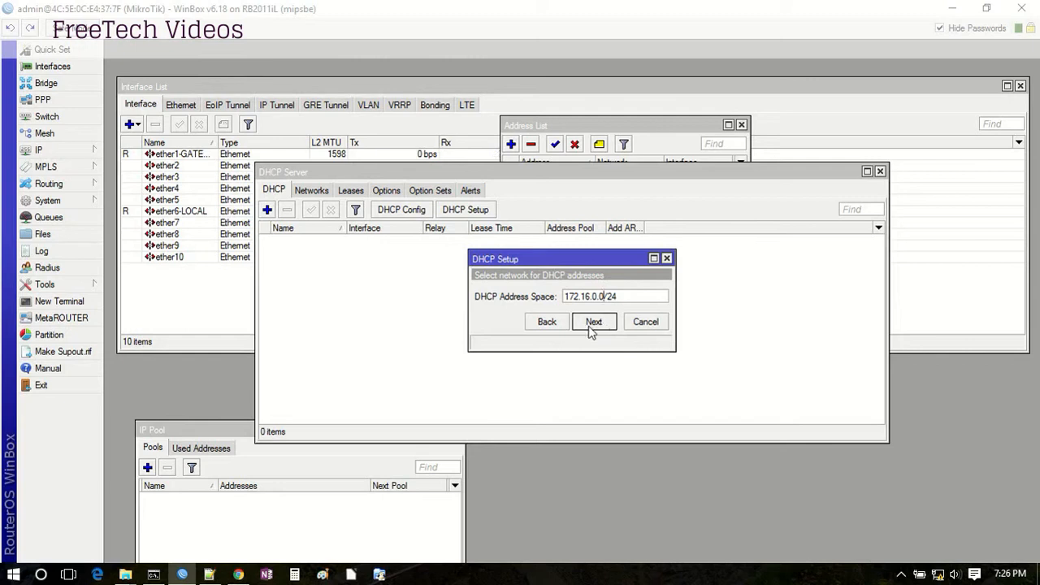
left_click(594, 322)
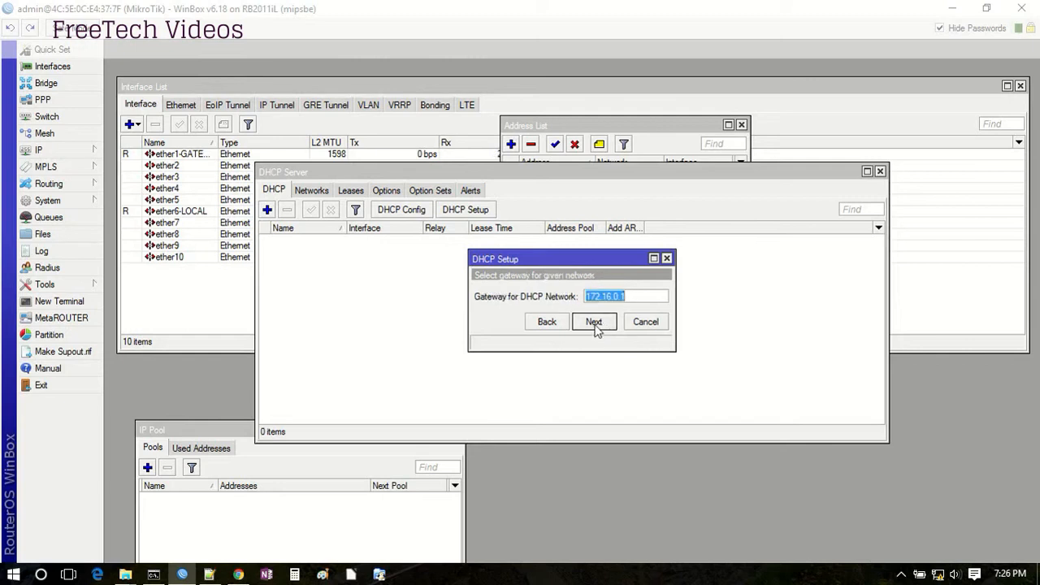
left_click(634, 295)
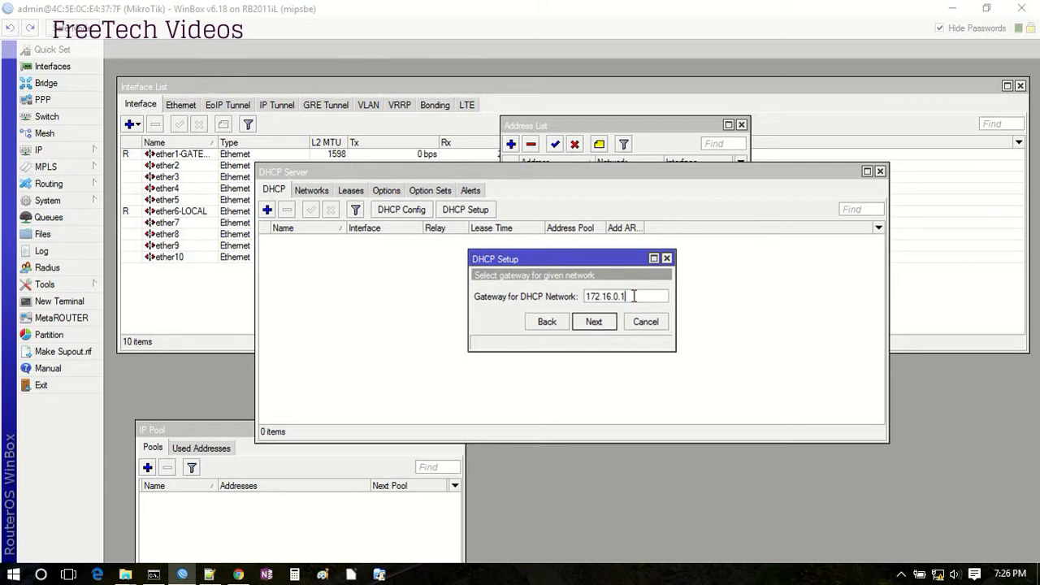
left_click(594, 322)
Move the IP Pool window clear of DHCP Setup and set the addresses to give out to 172.16.0.21-172.16.0.254.
left_click(604, 297)
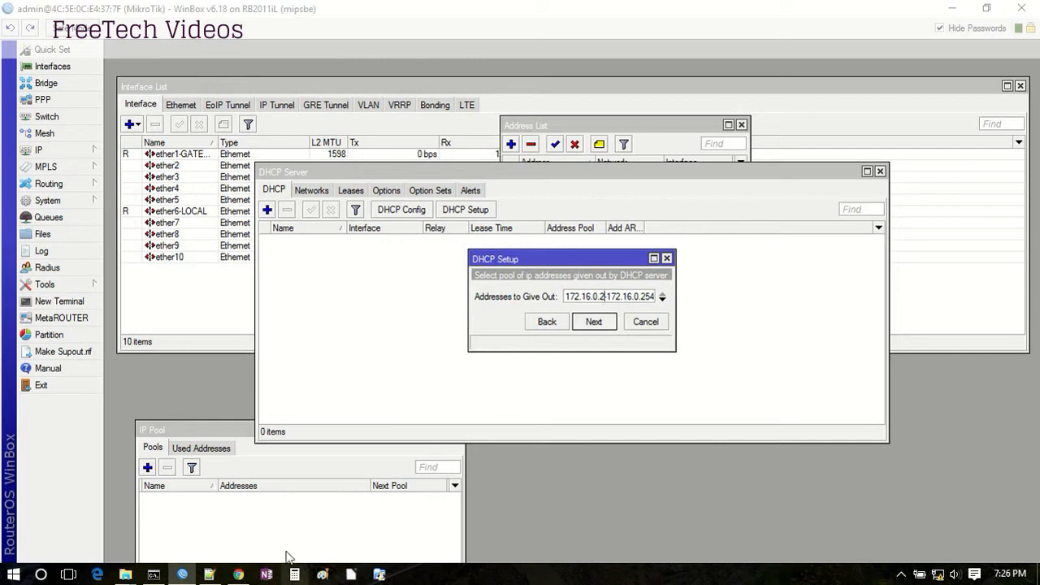
left_click(49, 149)
left_click(131, 376)
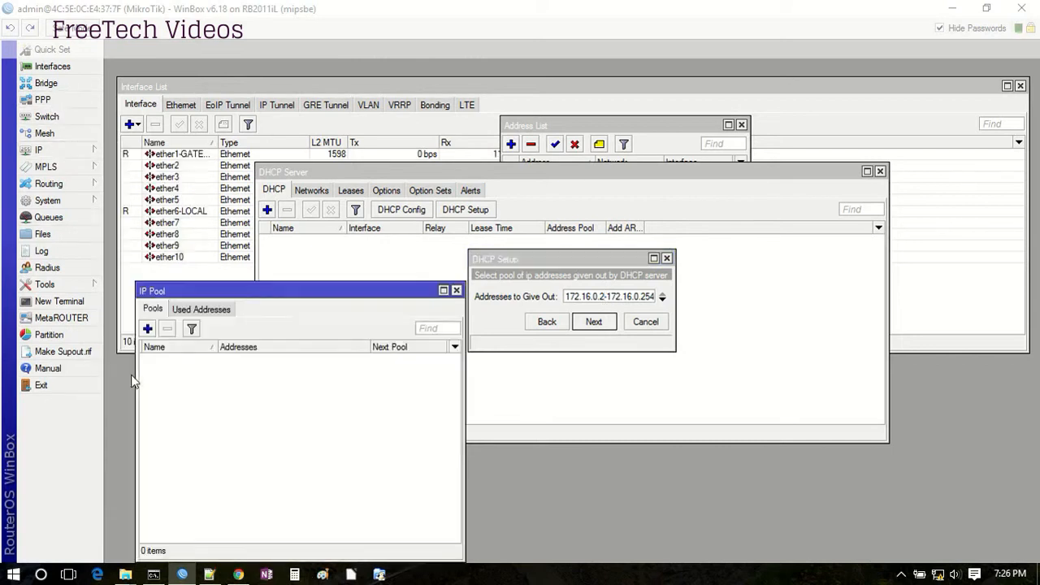
left_click_drag(224, 291, 217, 400)
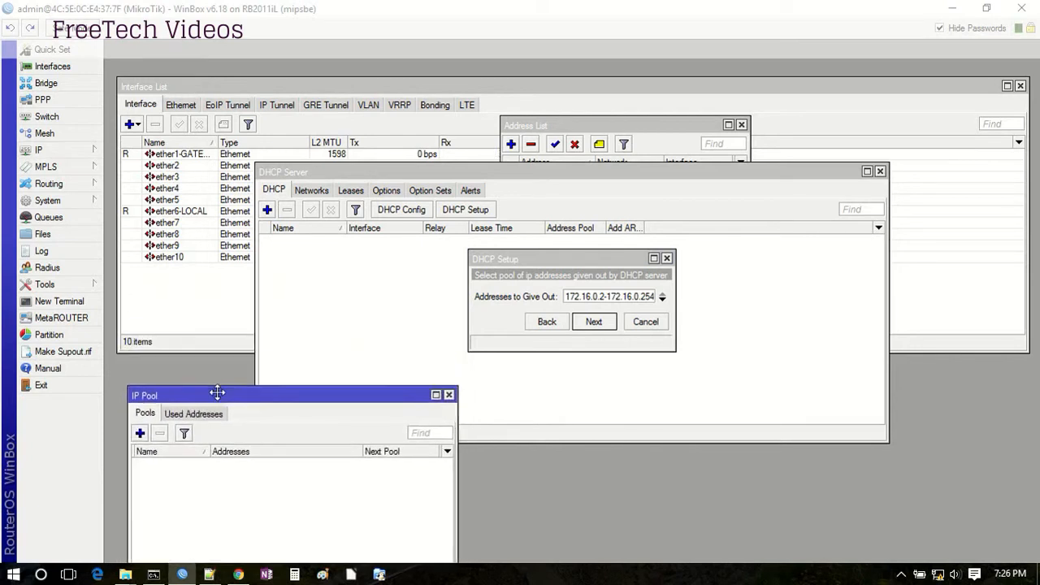
left_click(603, 296)
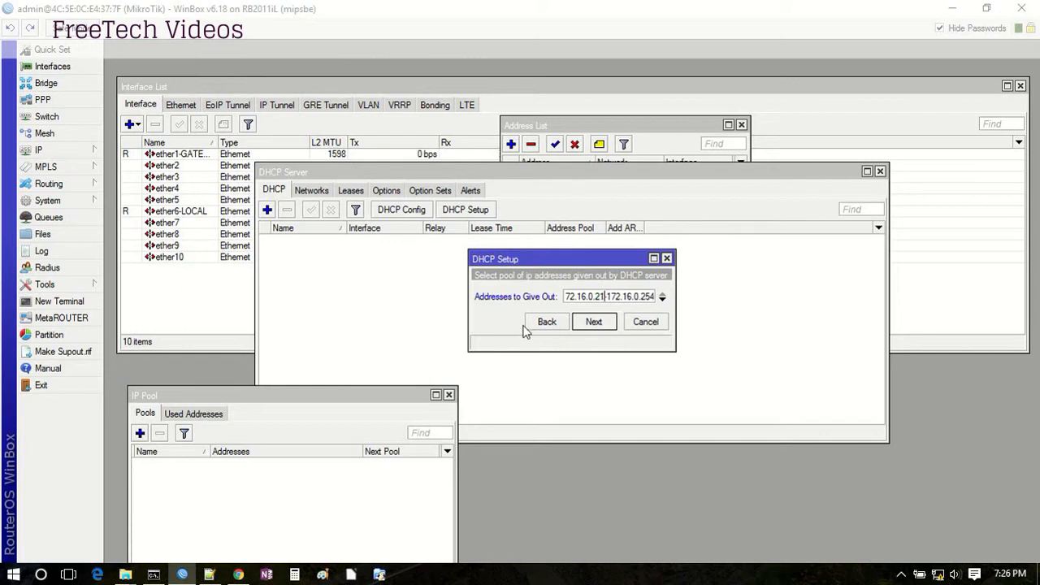
left_click(591, 322)
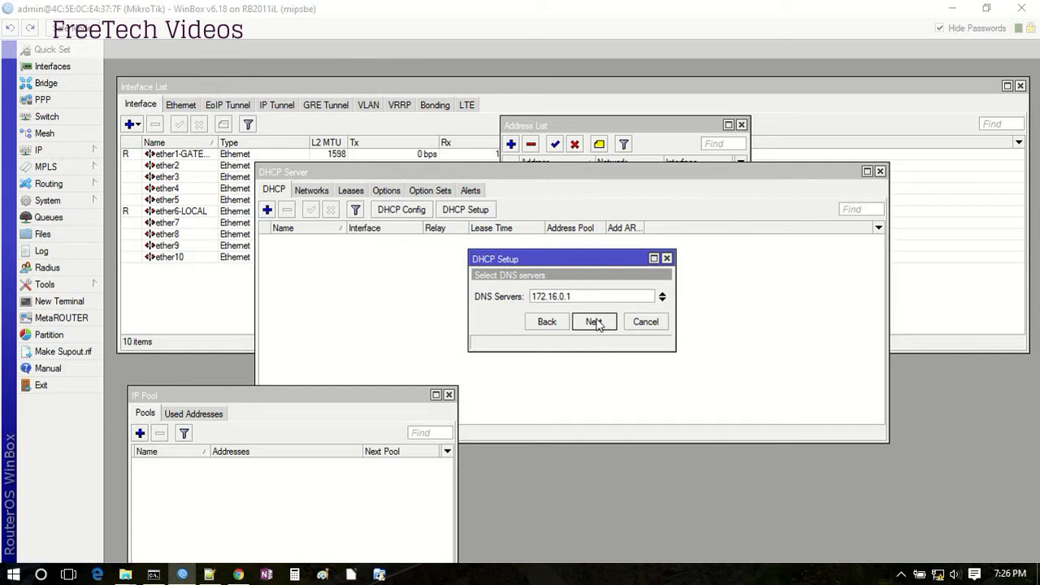
Open DNS Settings and move it clear of DHCP Setup to compare the configured DNS server.
left_click(38, 150)
left_click(121, 269)
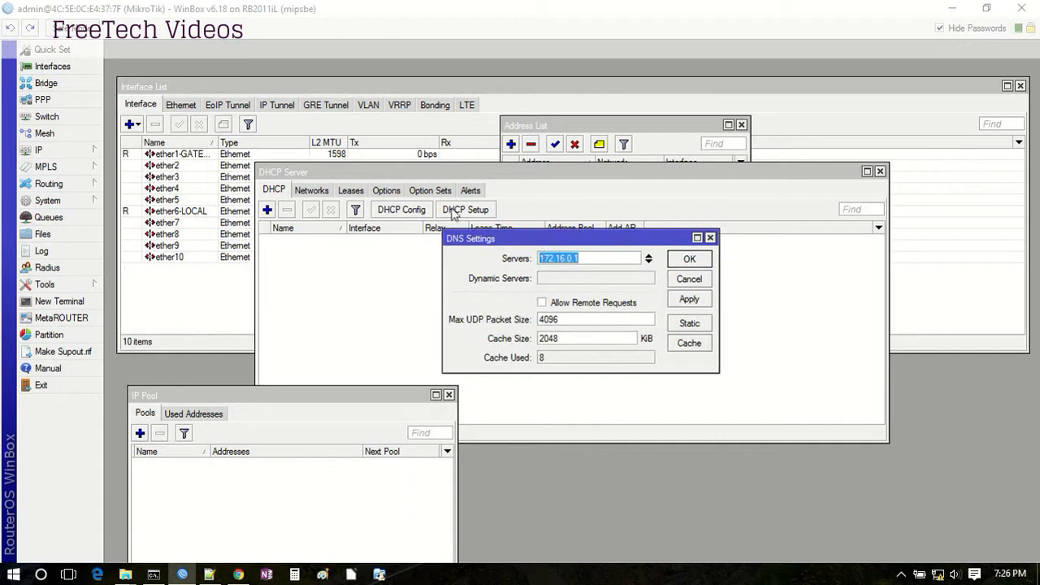
right_click(225, 178)
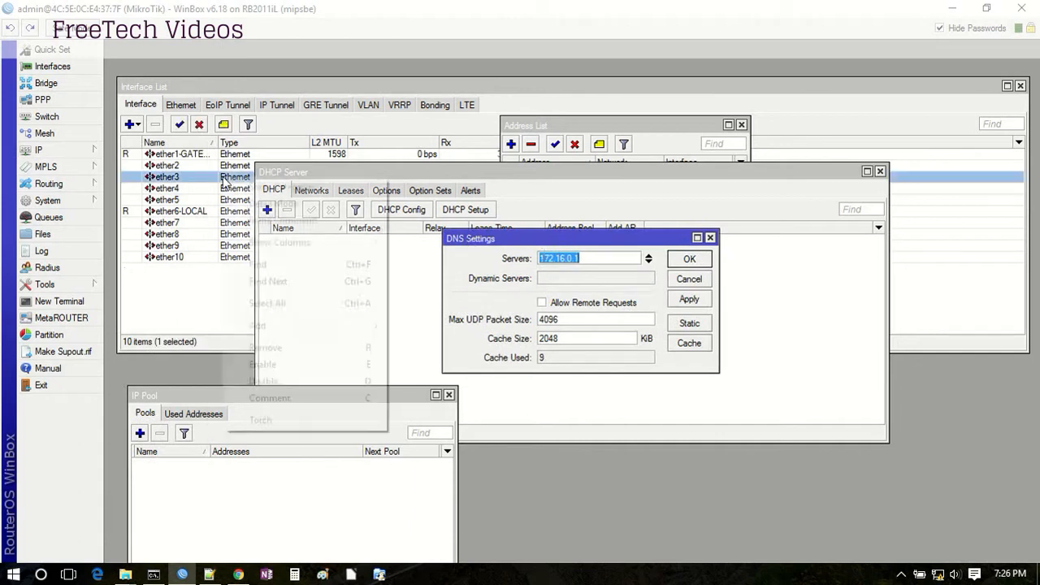
left_click(542, 239)
left_click_drag(542, 239, 245, 204)
Accept DNS server 172.16.0.1 and the lease time of 3d 00:00:00 to complete DHCP Setup.
left_click(594, 321)
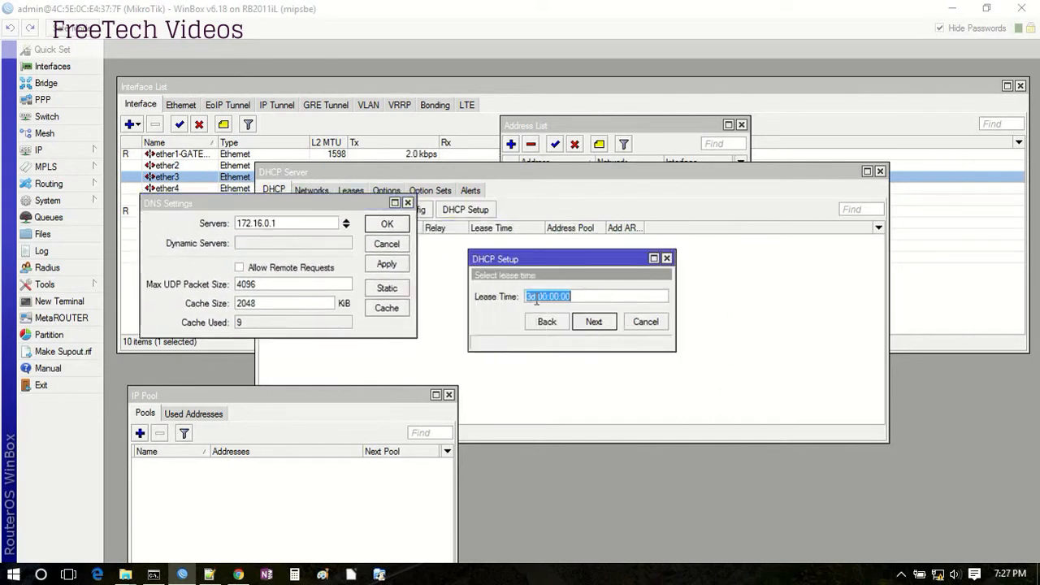
left_click(593, 321)
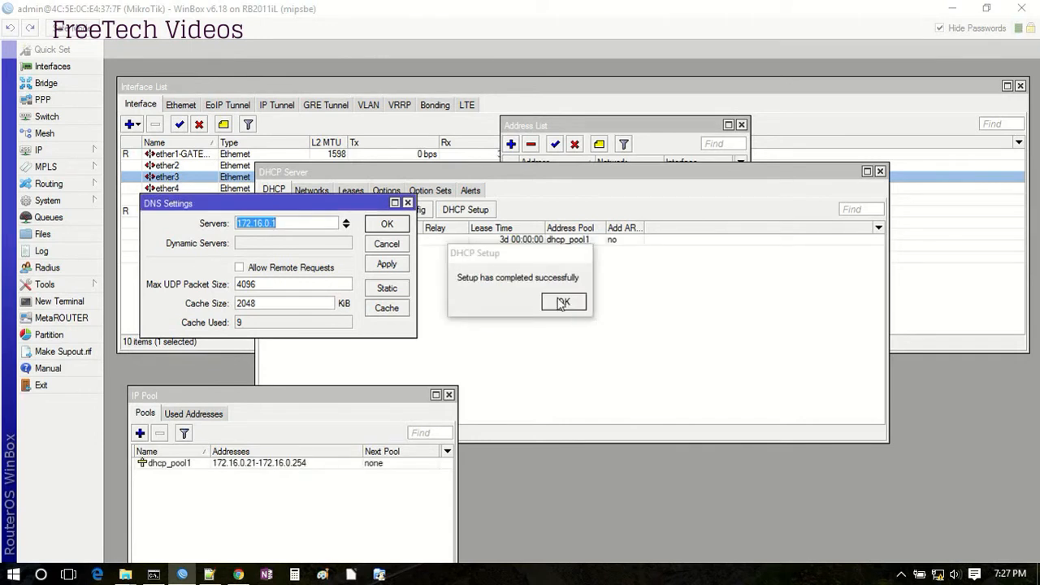
left_click(561, 302)
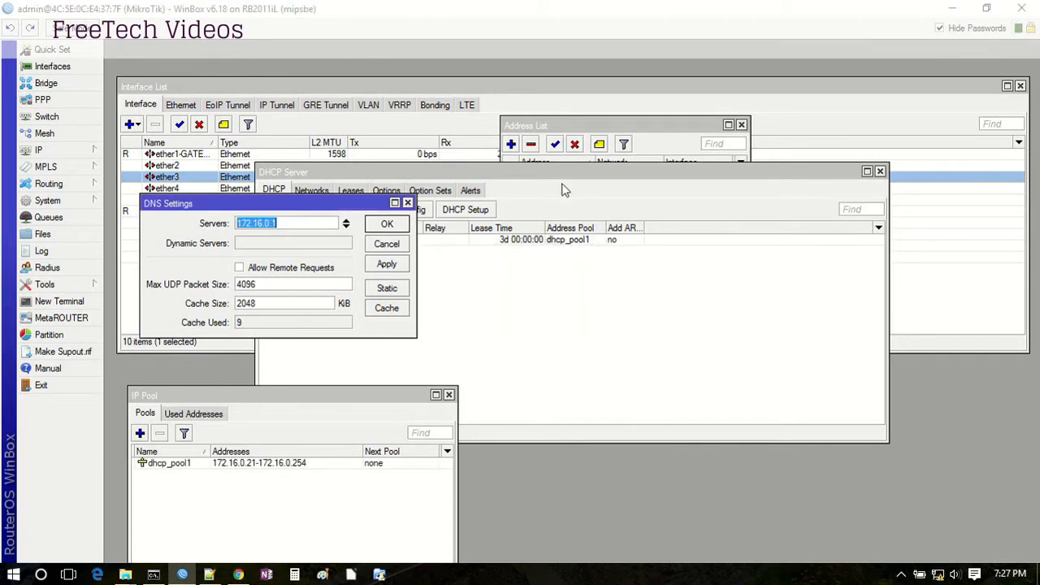
Examine the new DHCP server entry on ether6-LOCAL and its address pool in the IP Pool window.
left_click(565, 188)
left_click(391, 244)
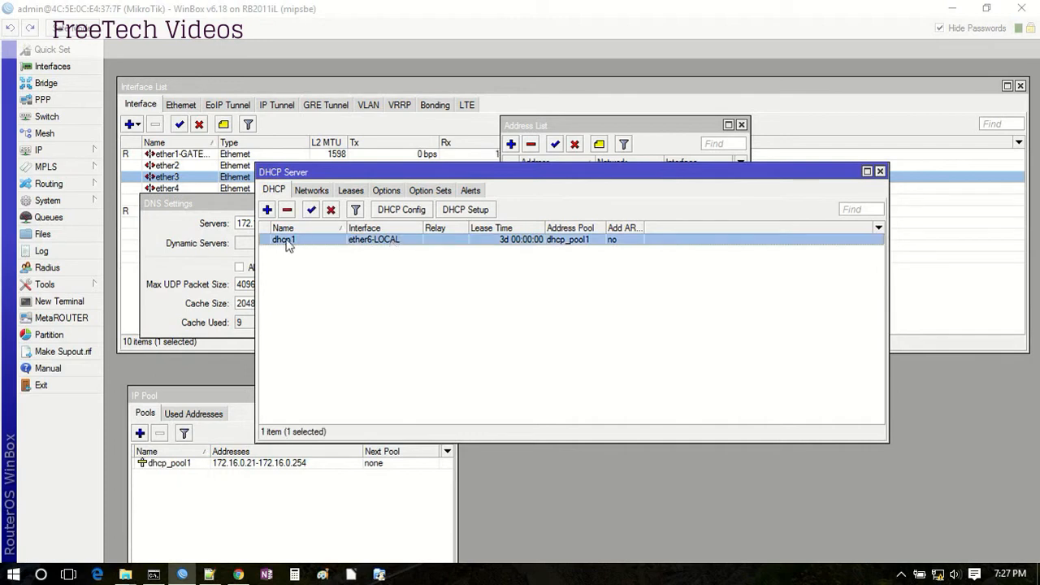
left_click(171, 463)
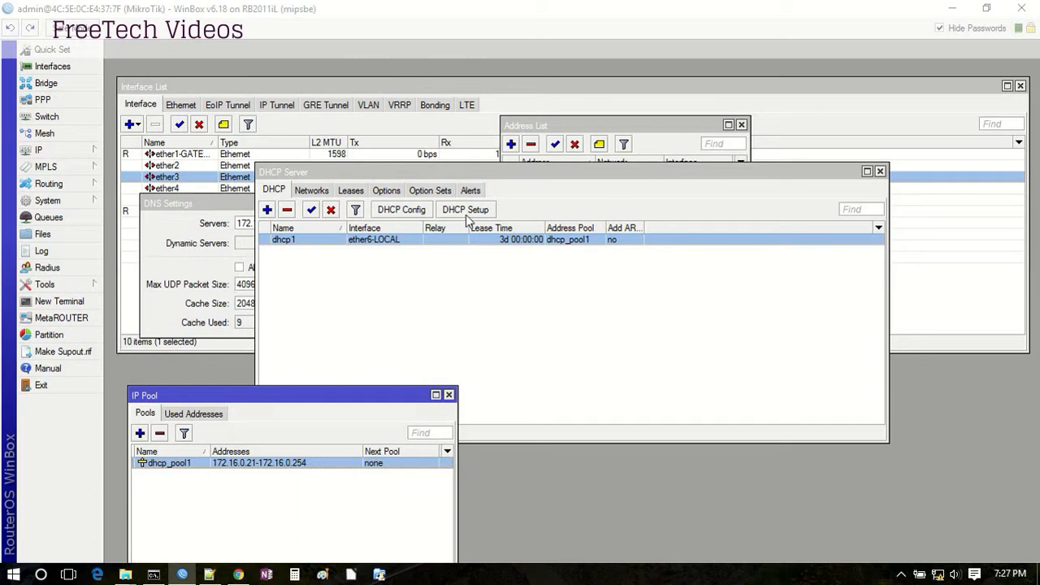
Review the DHCP server's networks and leases, and return to the server list.
left_click(312, 191)
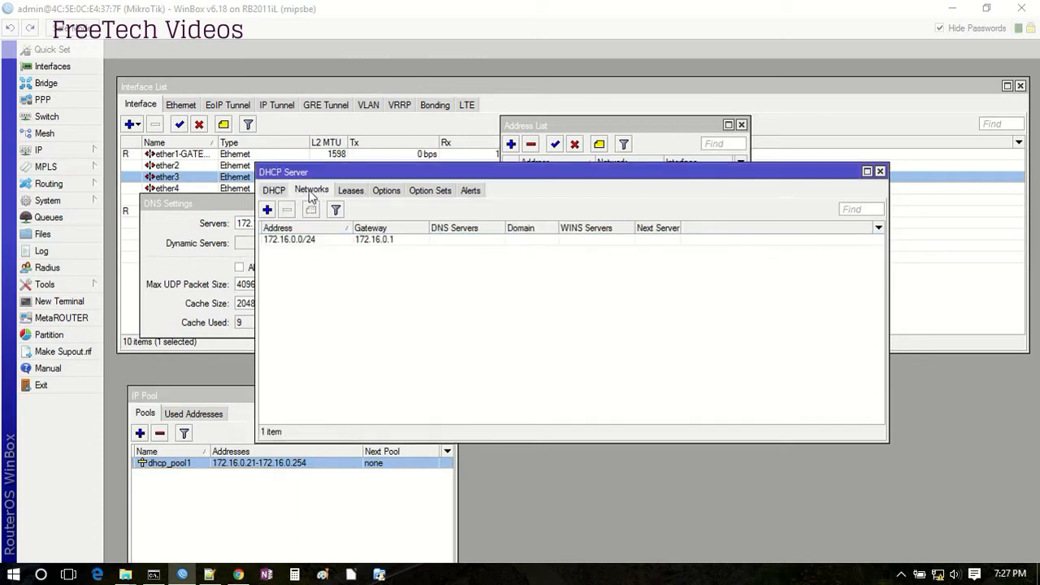
left_click(353, 192)
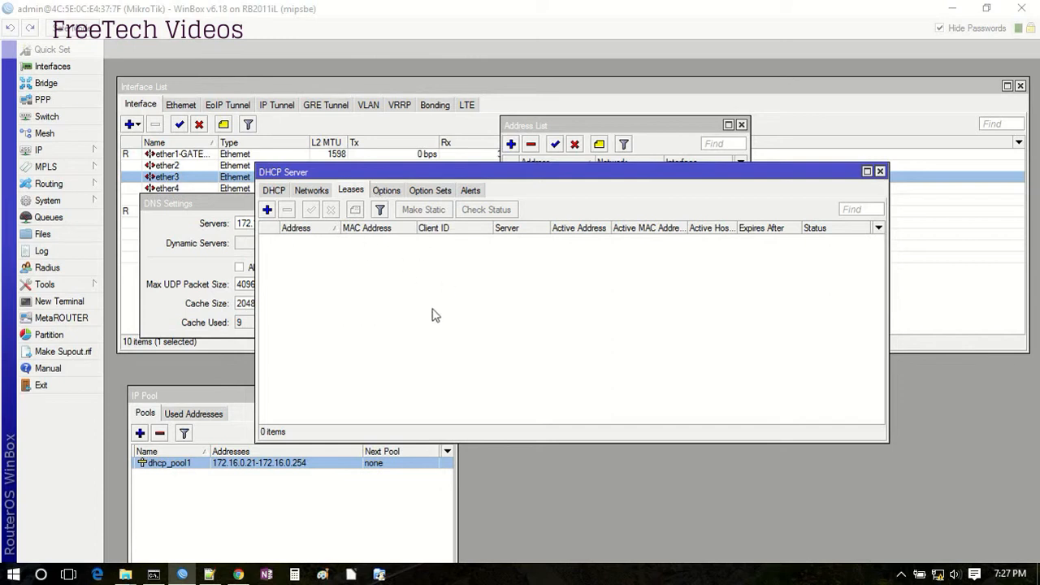
left_click(314, 193)
left_click(283, 193)
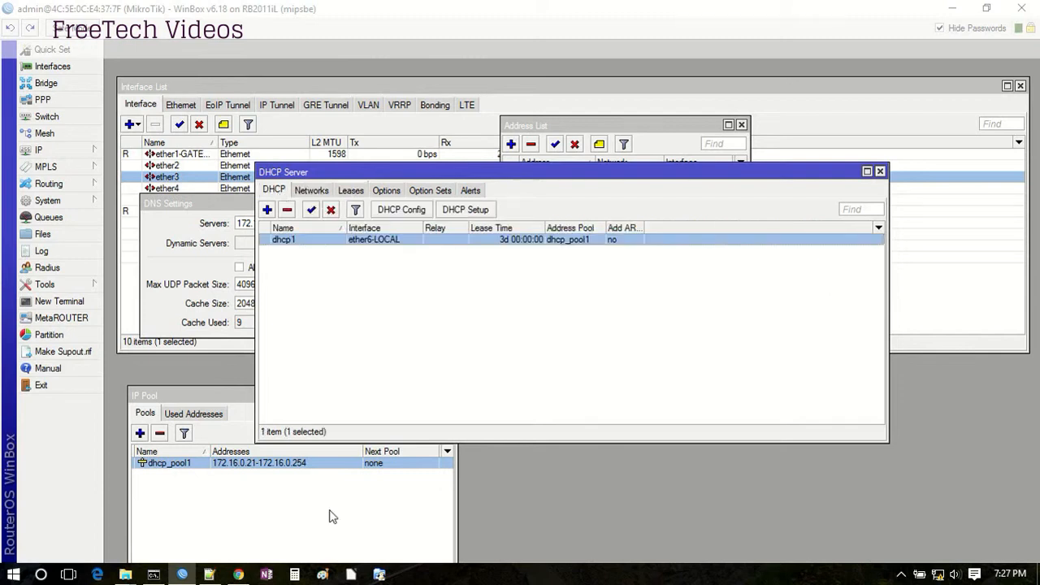
Switch to the setup outline in Notepad++ and review the DHCP, IP pool, firewall source NAT and default route items.
left_click(210, 575)
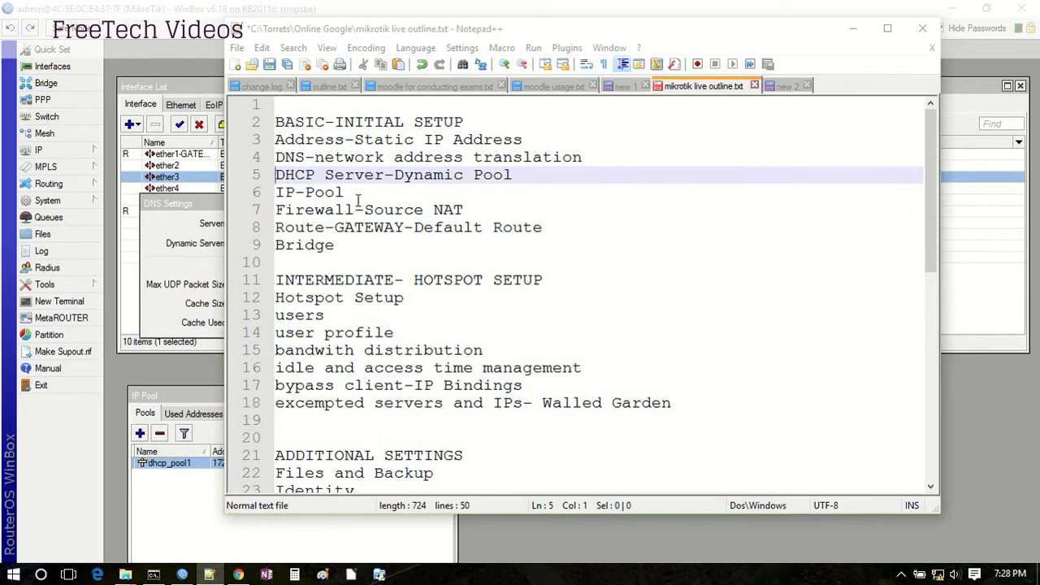
left_click_drag(345, 194, 266, 177)
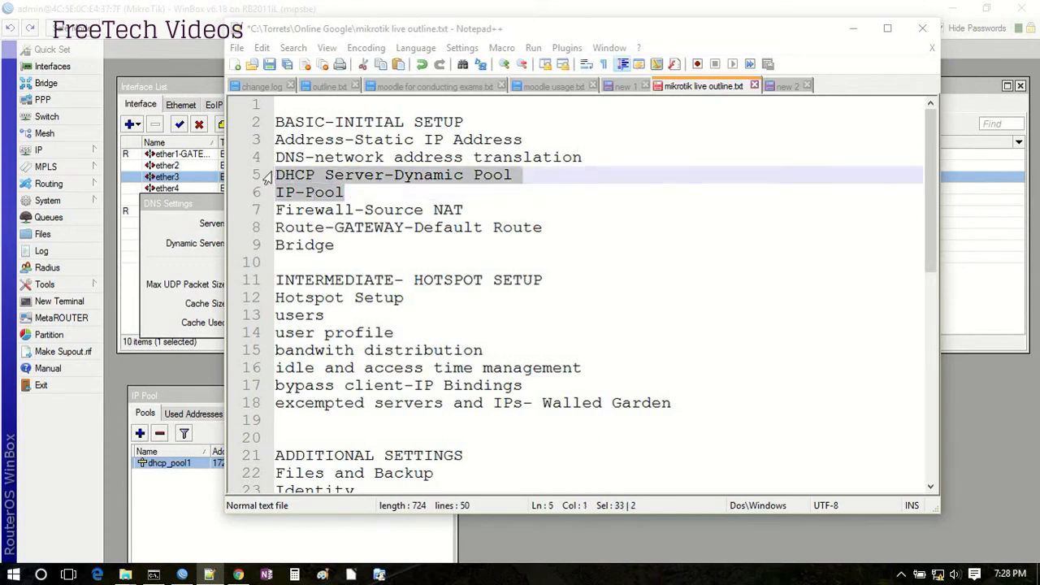
left_click(317, 228)
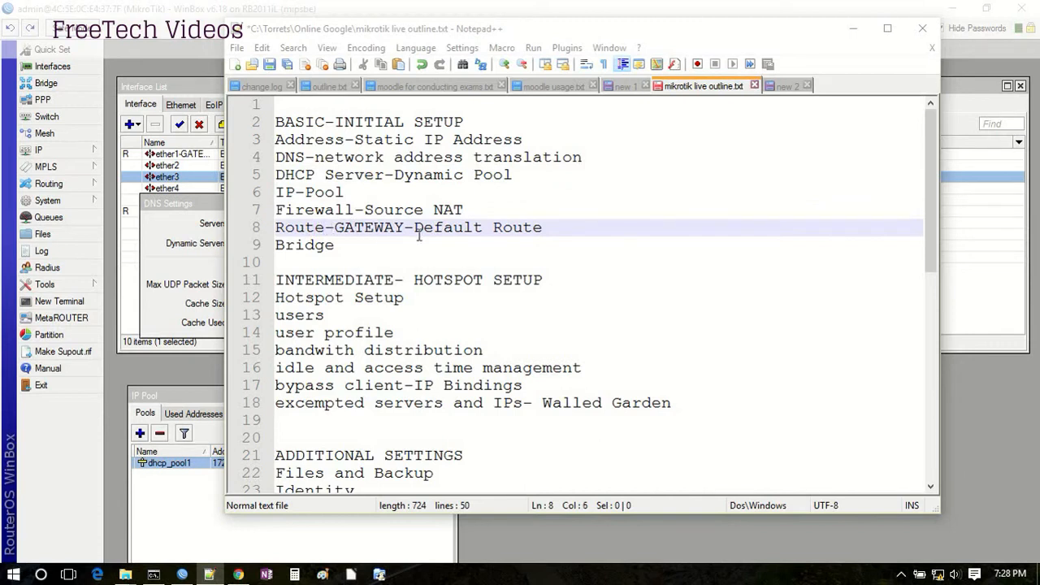
left_click(550, 228)
left_click(458, 209)
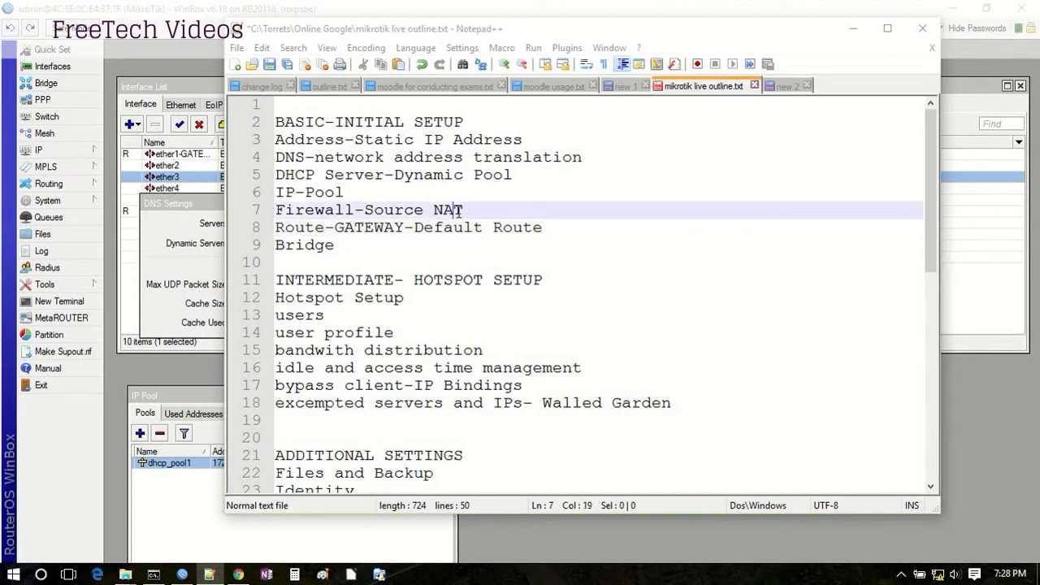
left_click(406, 228)
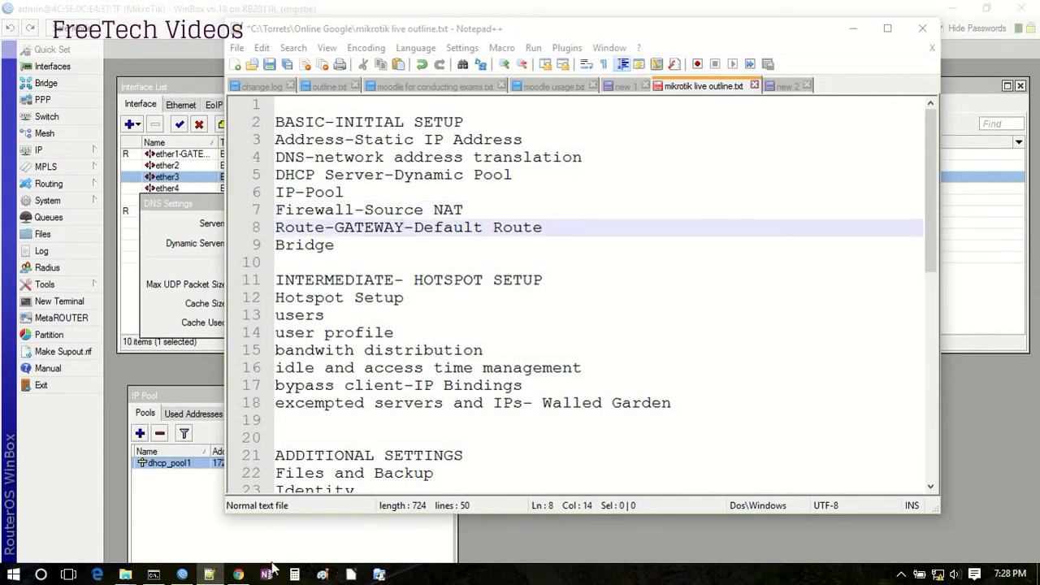
Back in WinBox, start a new firewall NAT rule on the srcnat chain with source address 172.16.0.0/24.
left_click(185, 575)
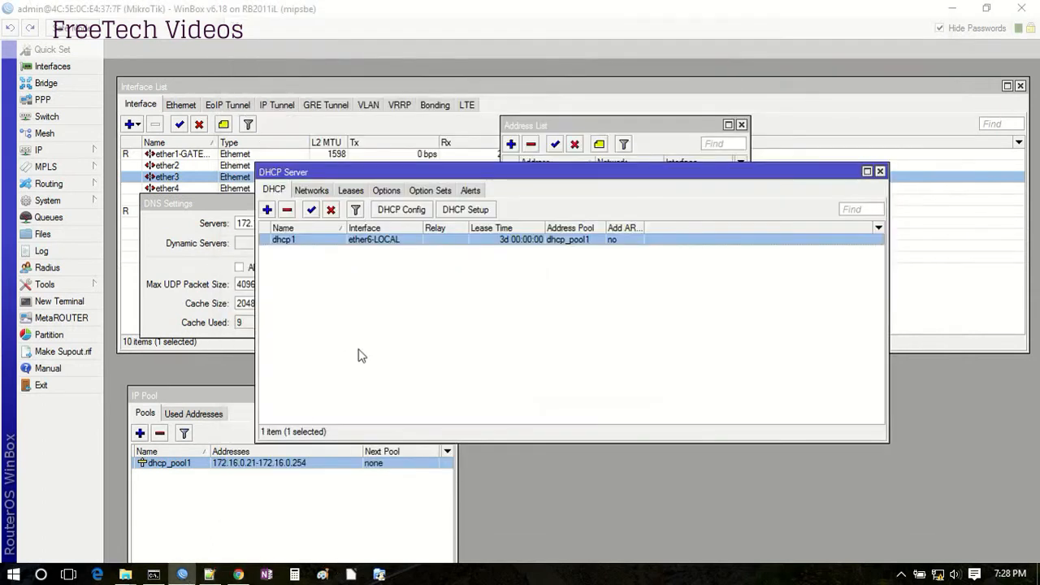
left_click(57, 150)
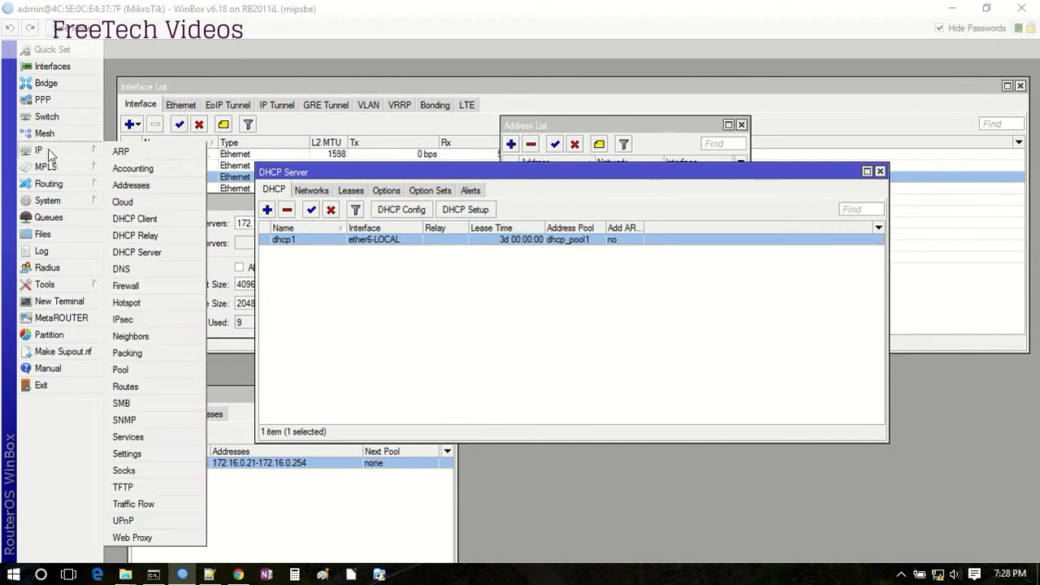
left_click(140, 288)
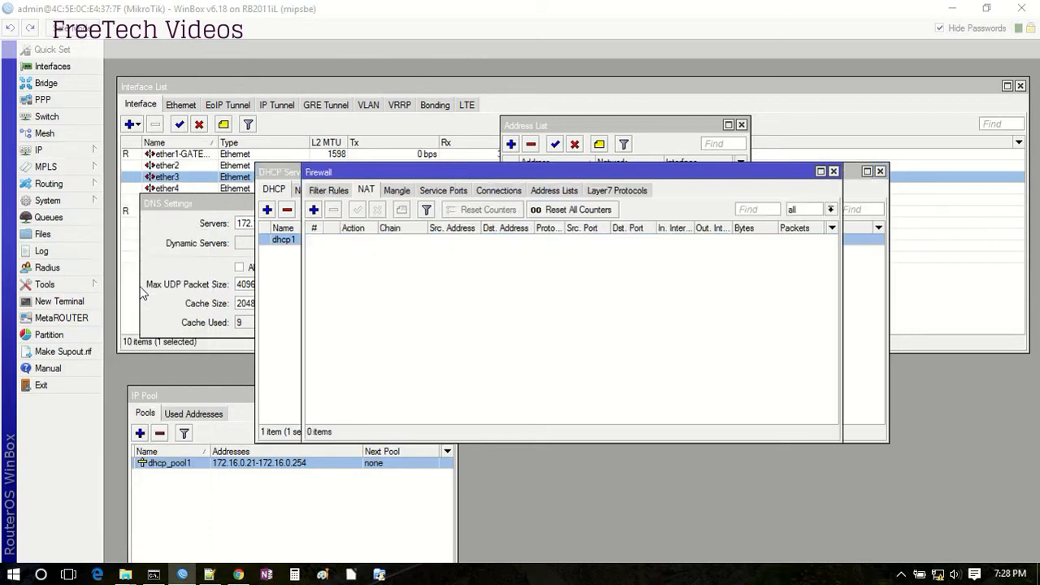
left_click(314, 211)
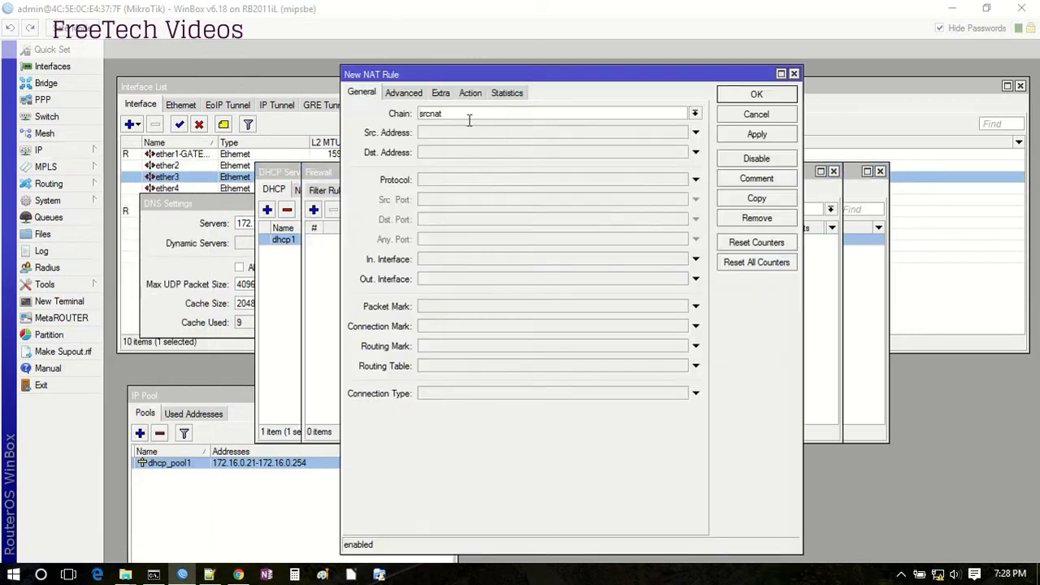
left_click(443, 134)
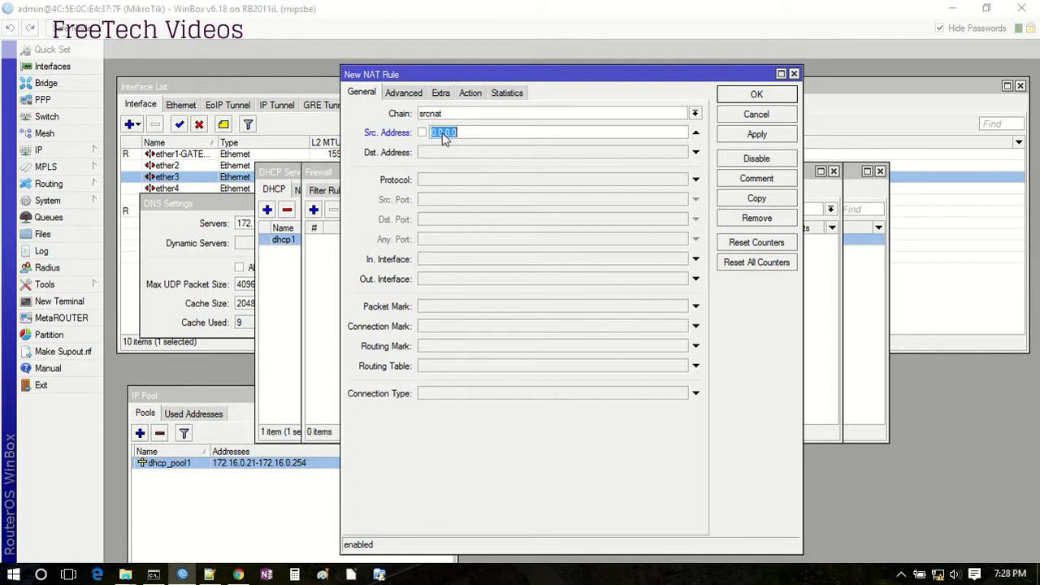
type("172.16.0.1")
key("BackSpace")
type("0/24")
Set the new NAT rule's action to masquerade.
left_click(470, 92)
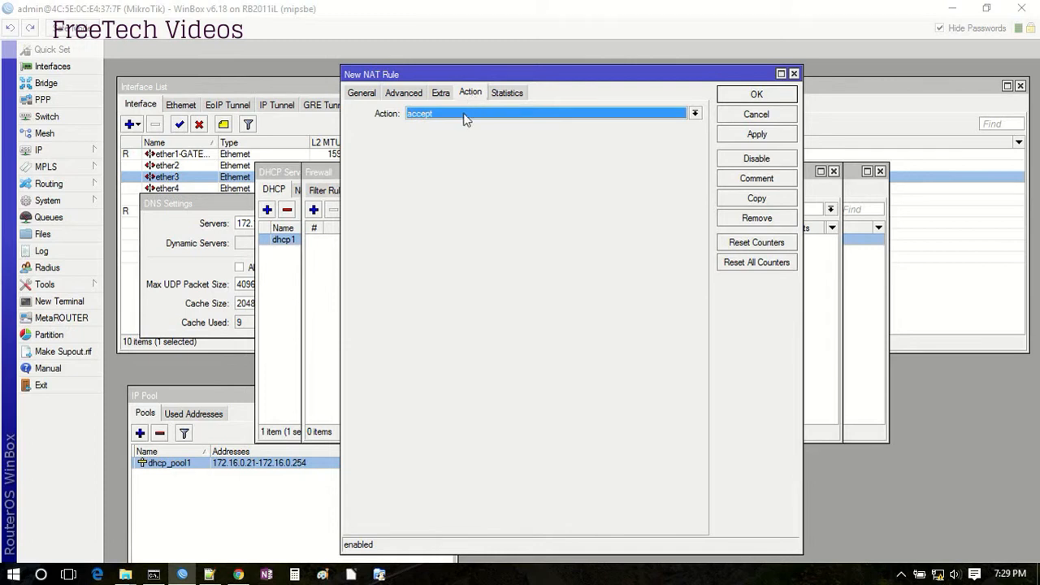
left_click(464, 113)
left_click(440, 186)
left_click(362, 95)
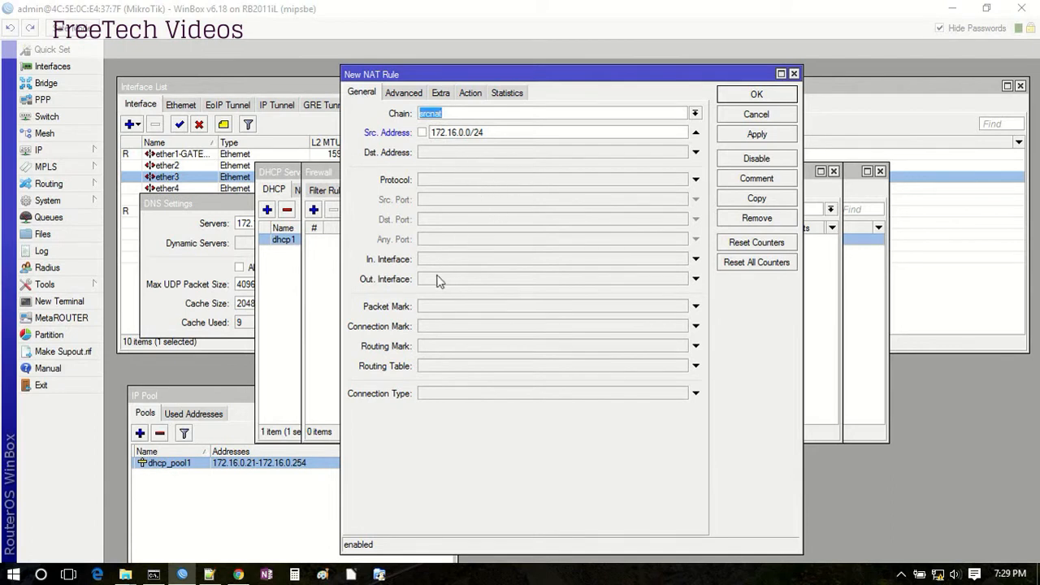
left_click(483, 280)
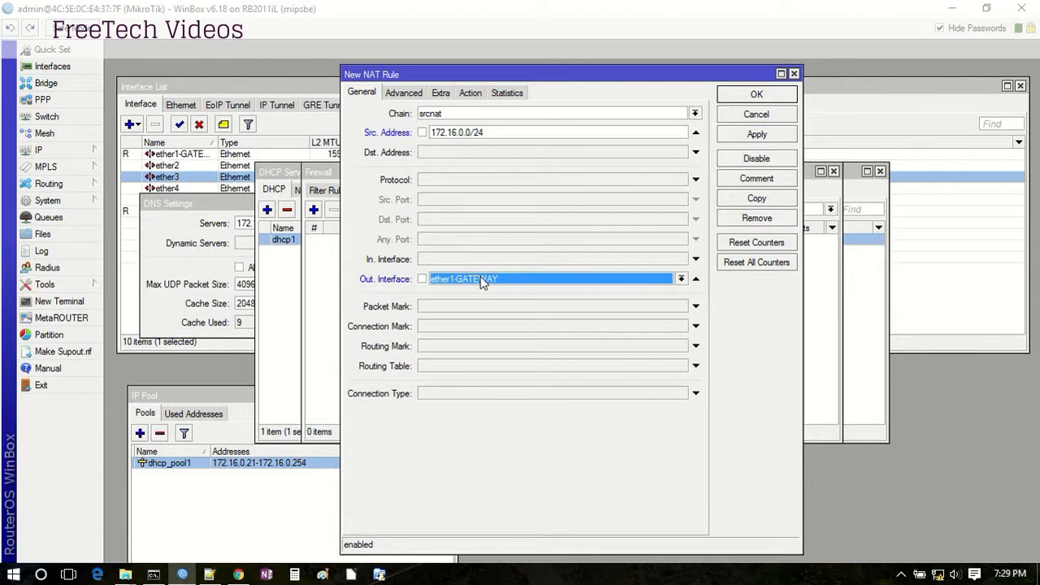
left_click(696, 280)
Recheck the source address and action of the new NAT rule, and save the rule.
left_click(496, 131)
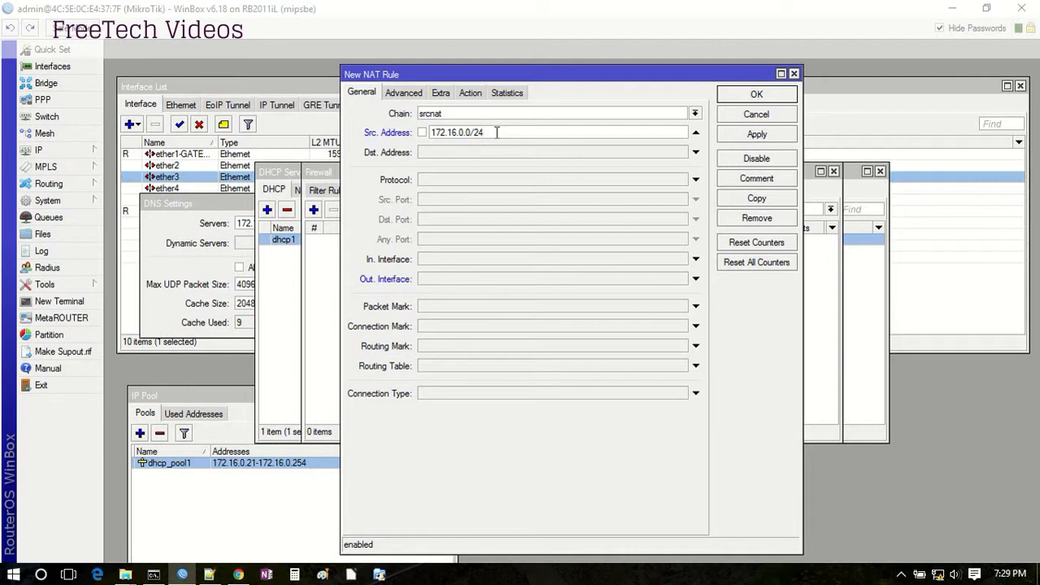
left_click(470, 94)
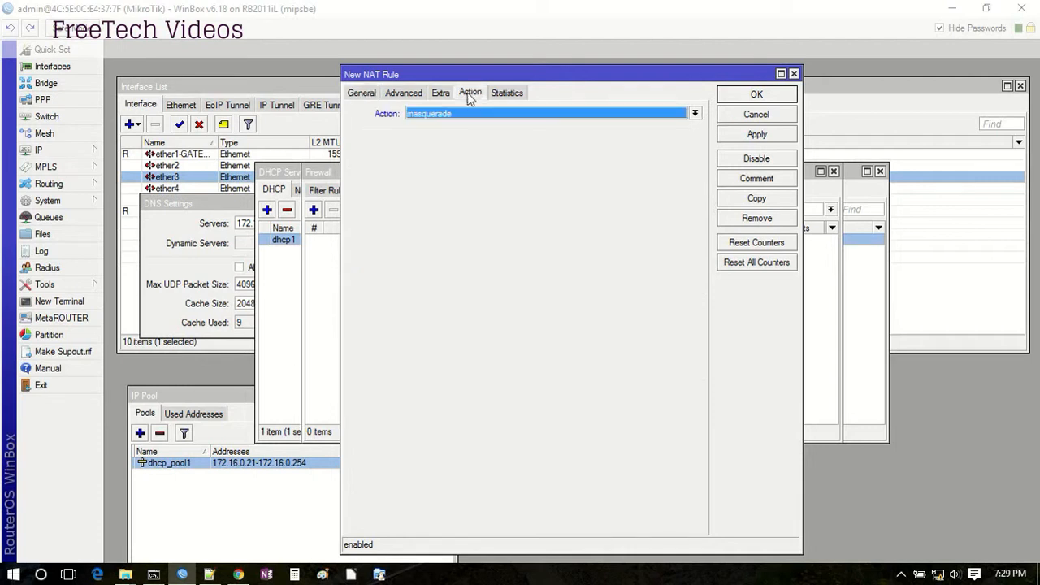
left_click(764, 136)
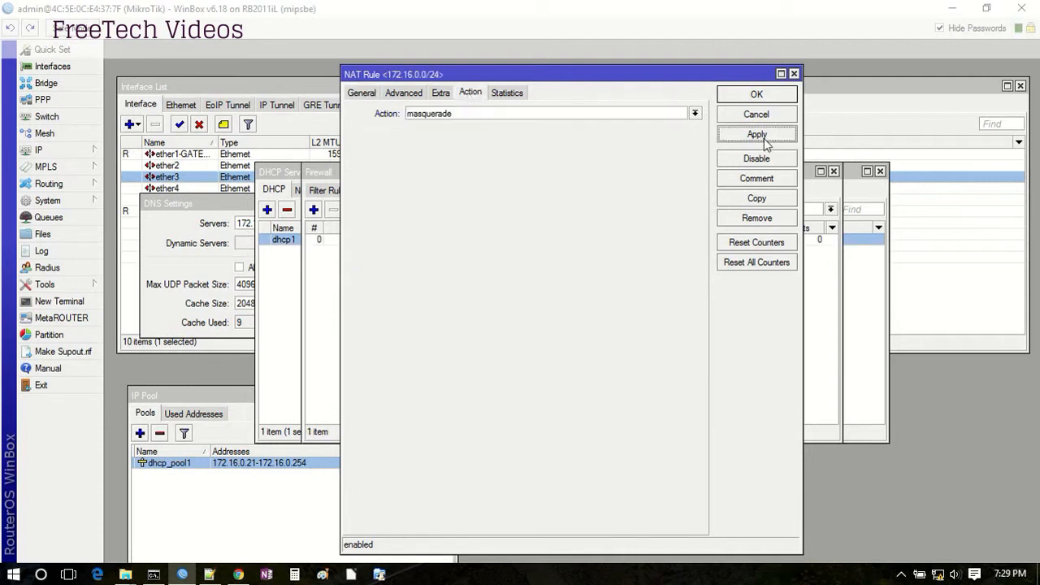
left_click(758, 95)
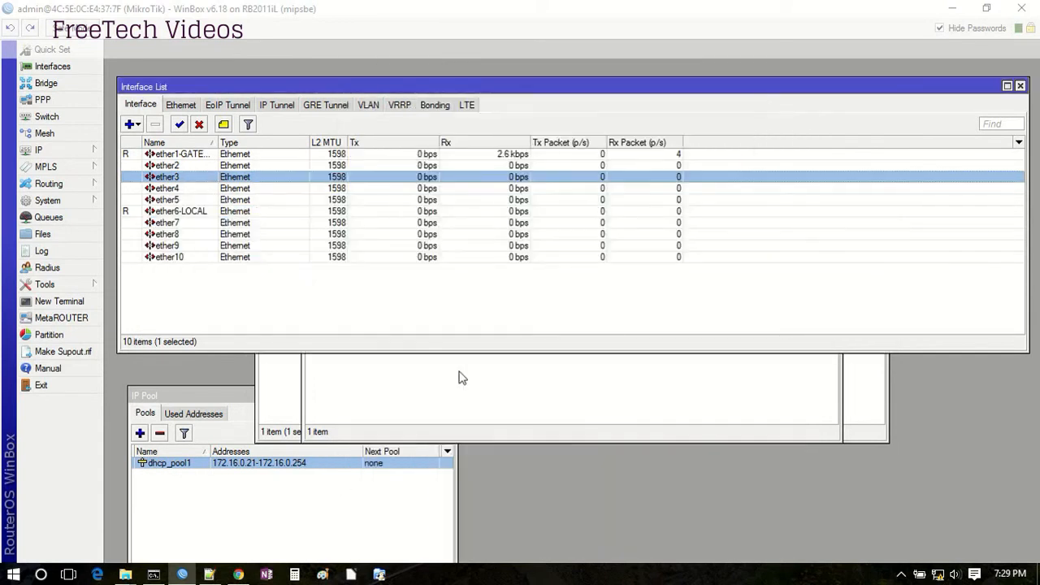
Reopen the masquerade rule from the firewall's NAT list and add the comment SOURCE NAT to it.
left_click(482, 362)
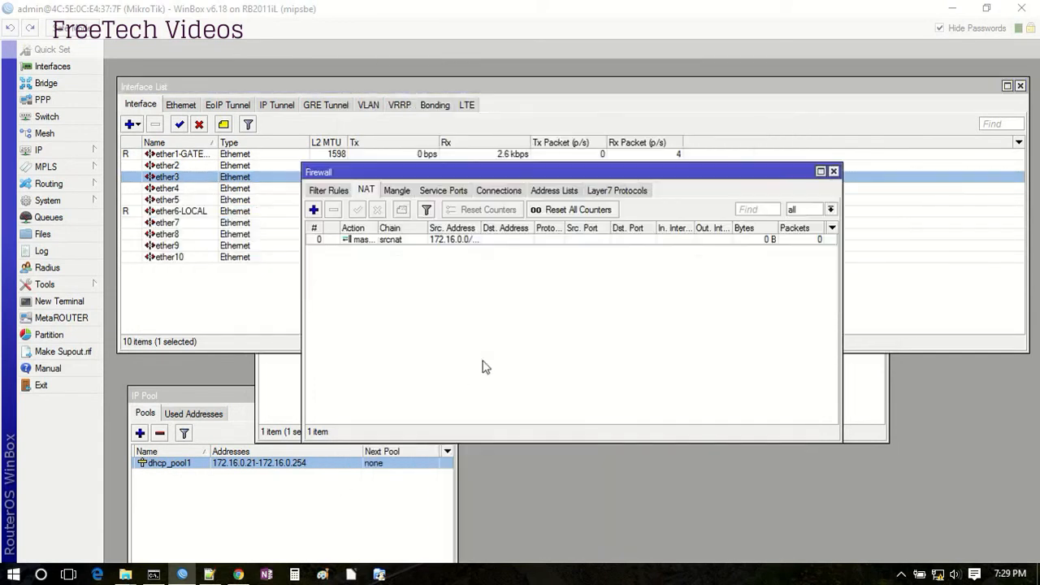
left_click(365, 240)
double_click(366, 240)
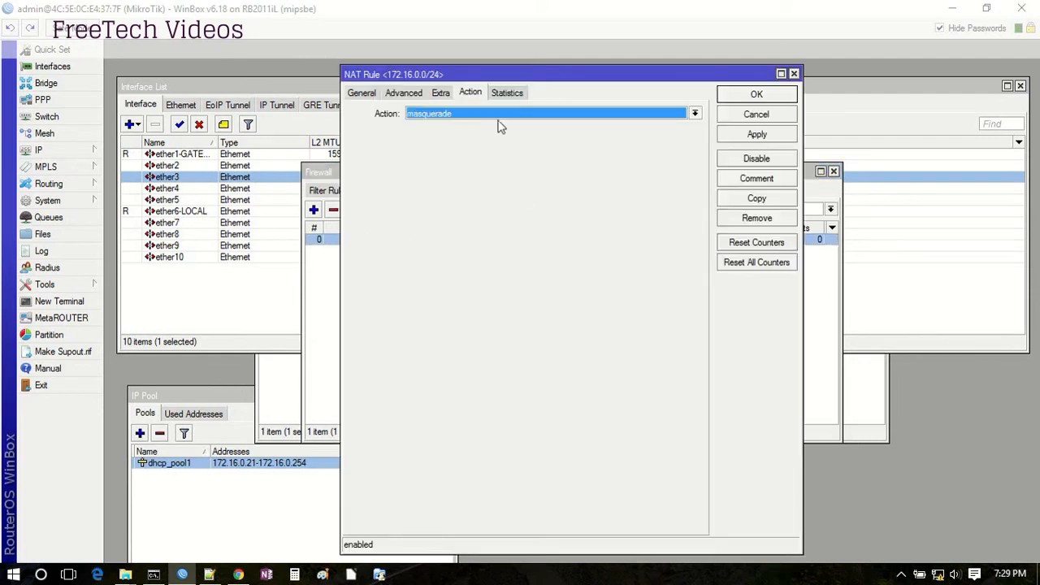
left_click(739, 178)
type("SOUR")
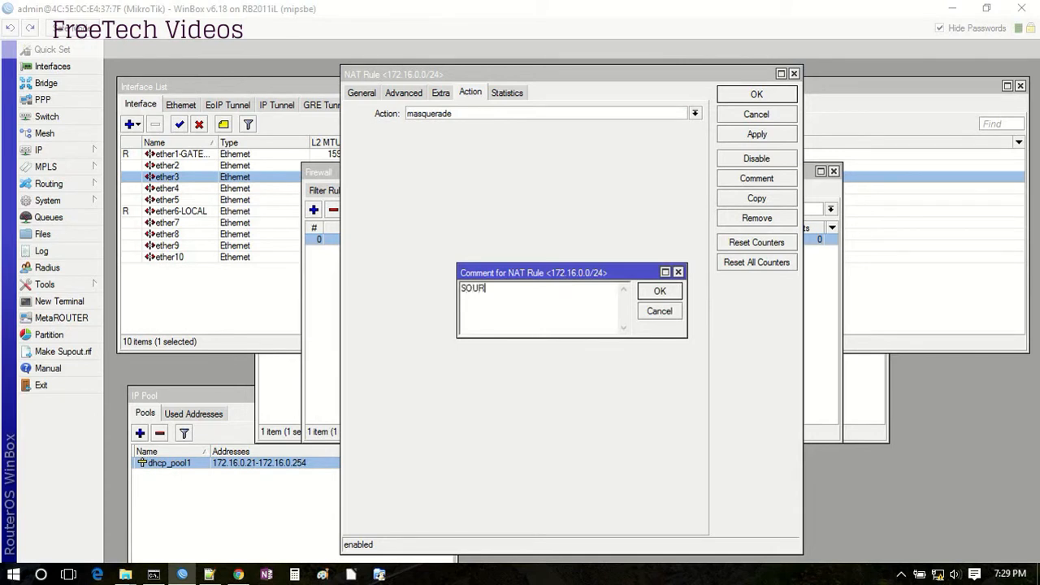
type("CE NAT")
left_click(660, 291)
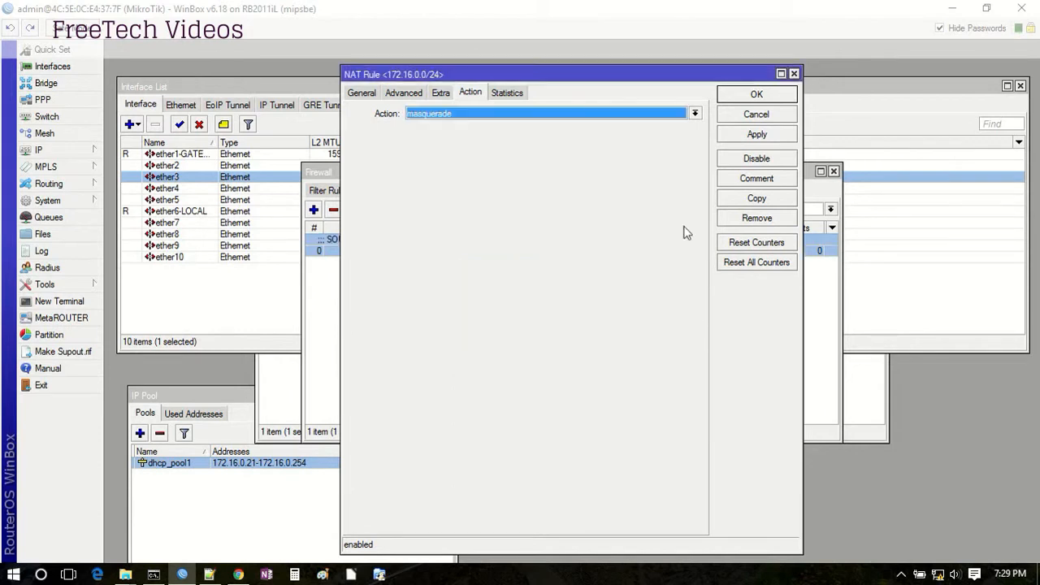
left_click(757, 94)
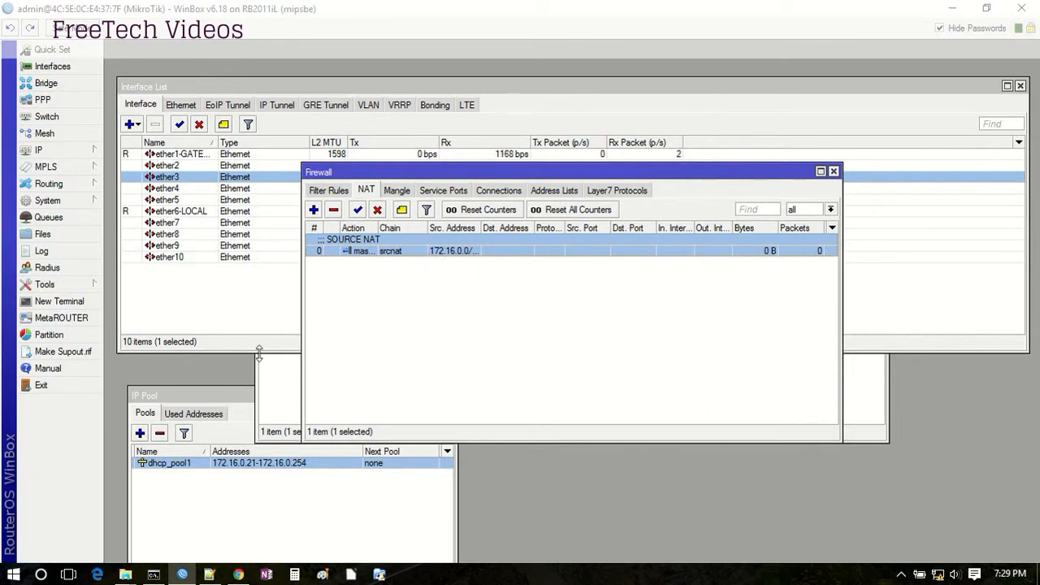
Open the IP route list and address list side by side to compare the existing routes and their flags with the configured addresses.
left_click(78, 151)
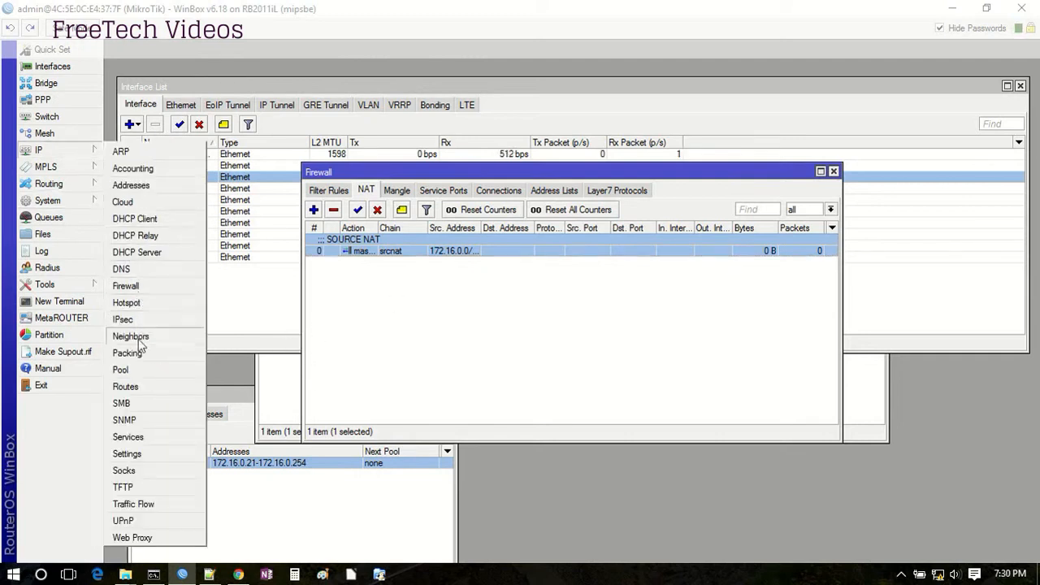
left_click(144, 388)
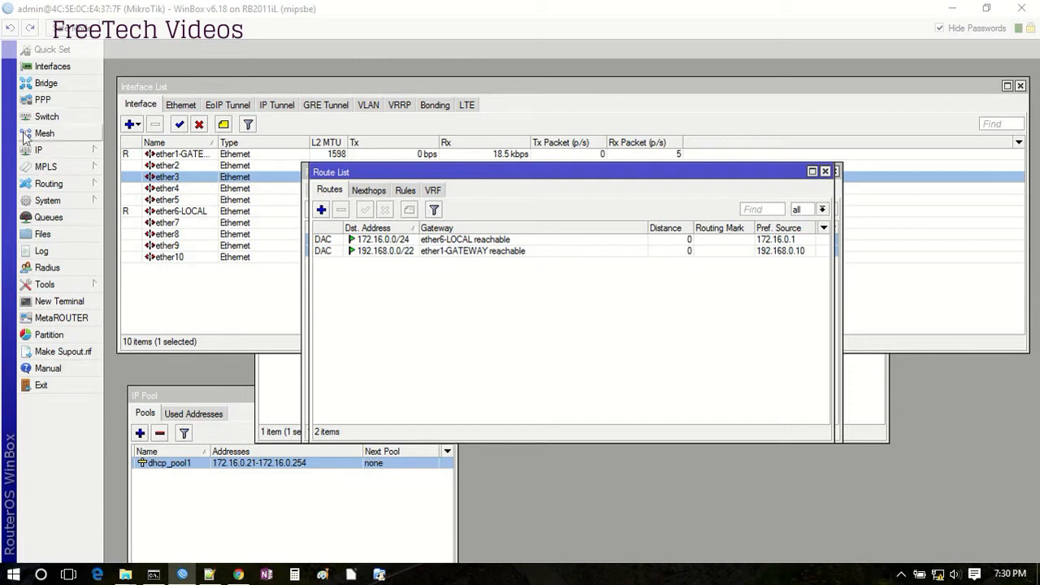
left_click(45, 149)
left_click(131, 185)
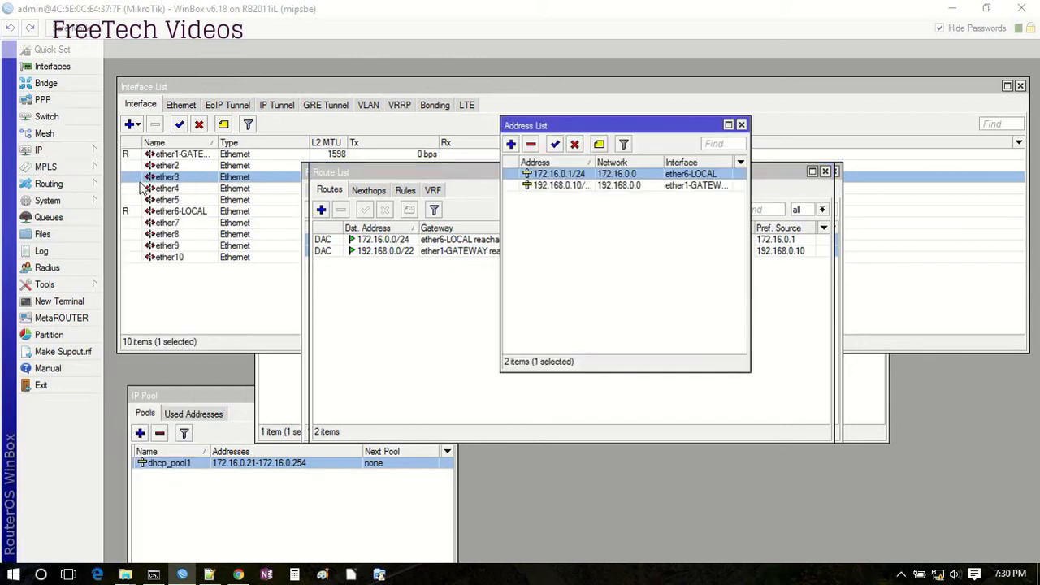
left_click_drag(615, 126, 237, 62)
left_click_drag(510, 172, 580, 165)
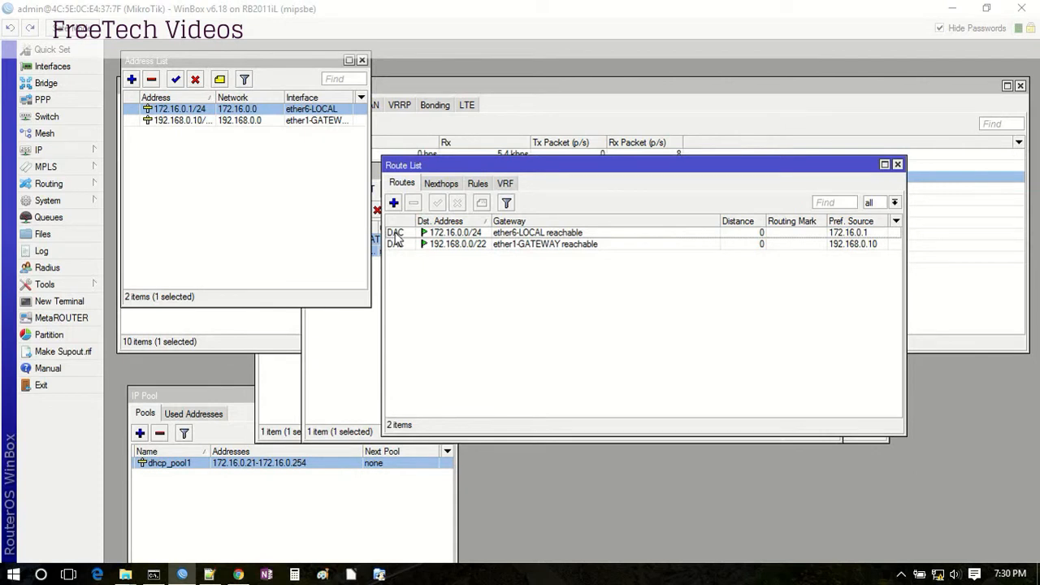
mouse_move(395, 235)
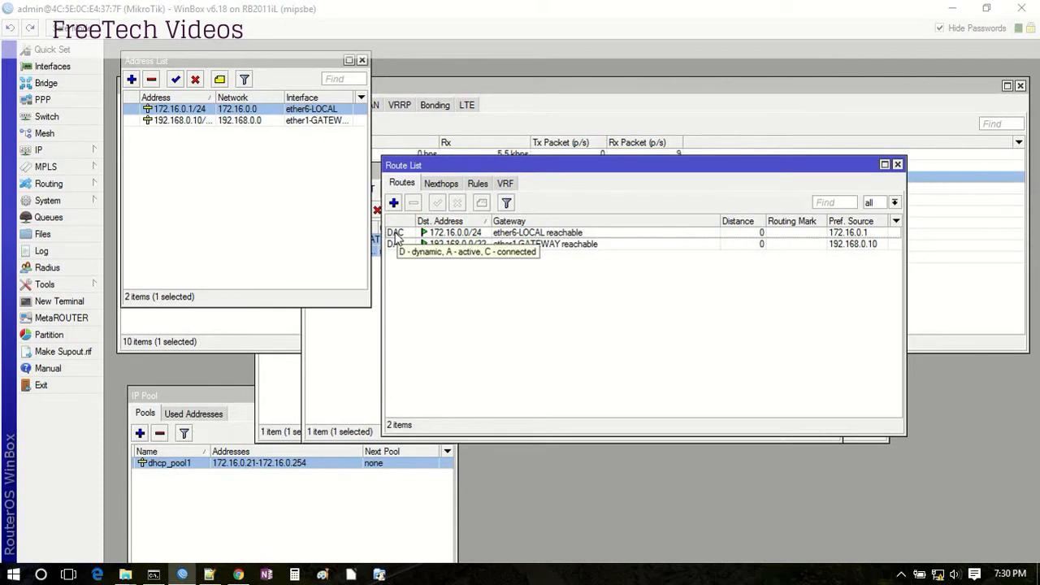
left_click(393, 202)
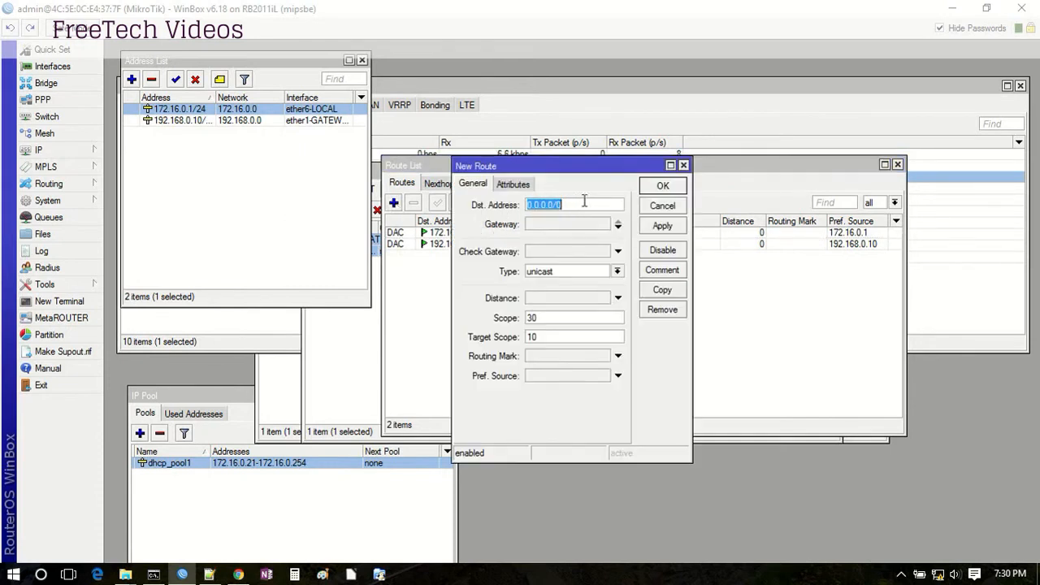
left_click(553, 251)
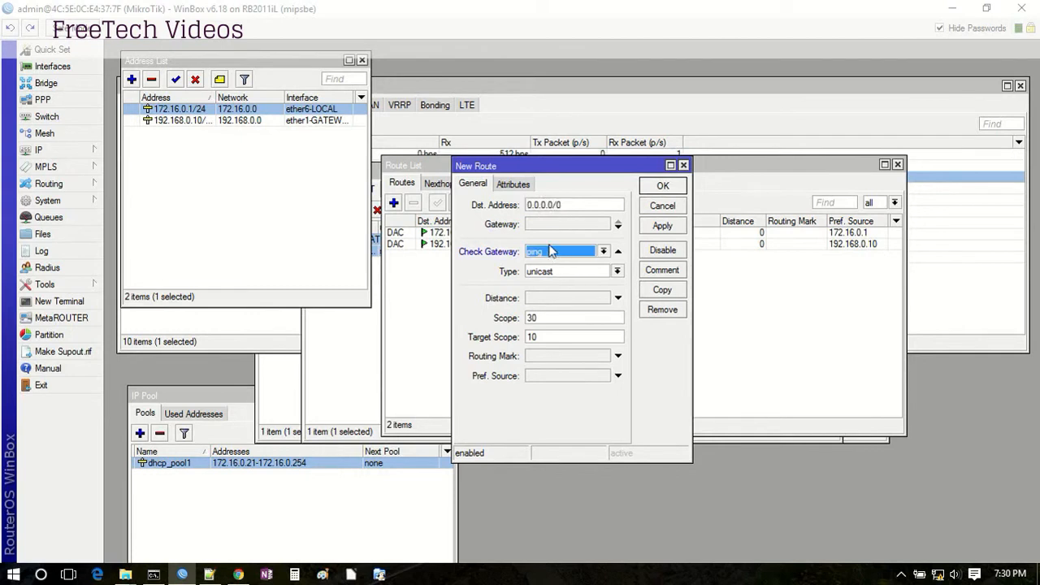
left_click(617, 254)
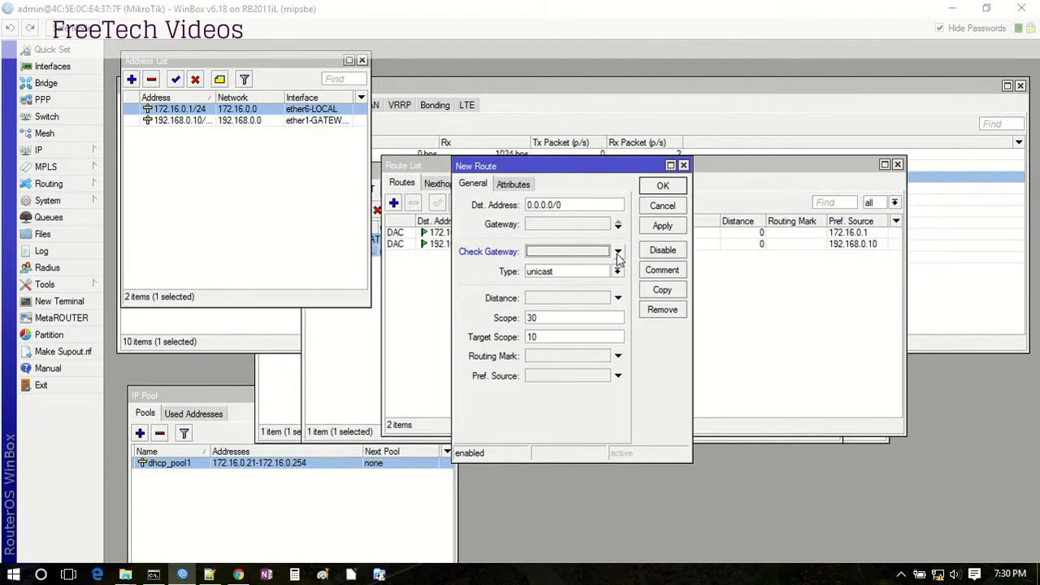
left_click(567, 256)
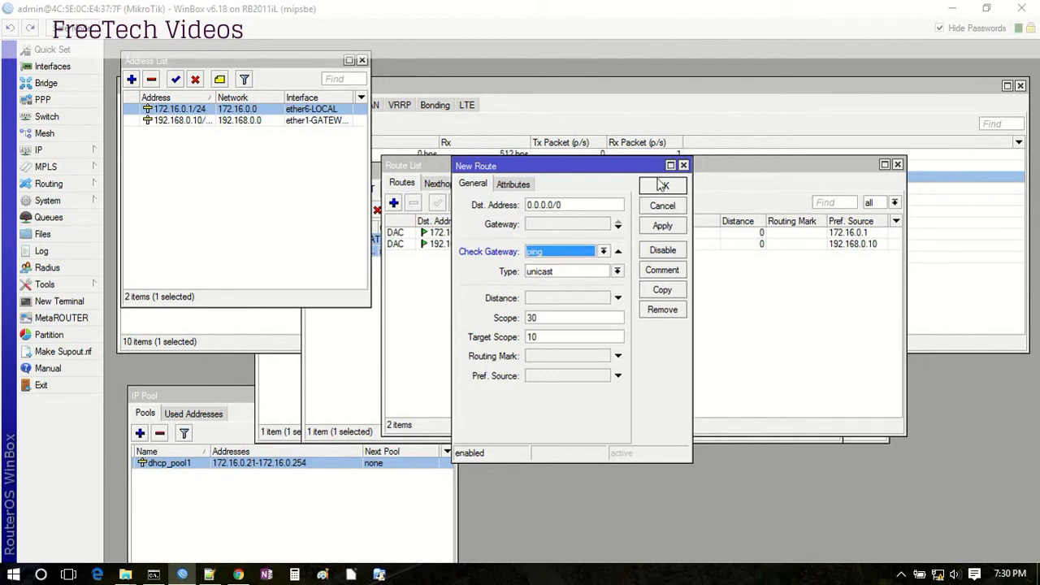
left_click(683, 166)
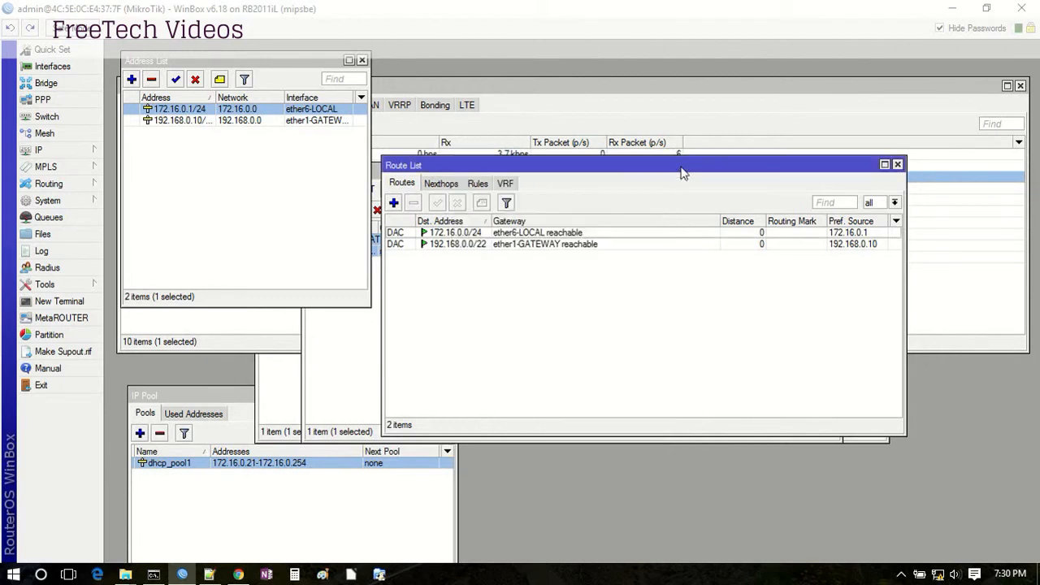
Start a new route for destination 0.0.0.0/0 with 192.168.0.10 as its gateway.
left_click(394, 203)
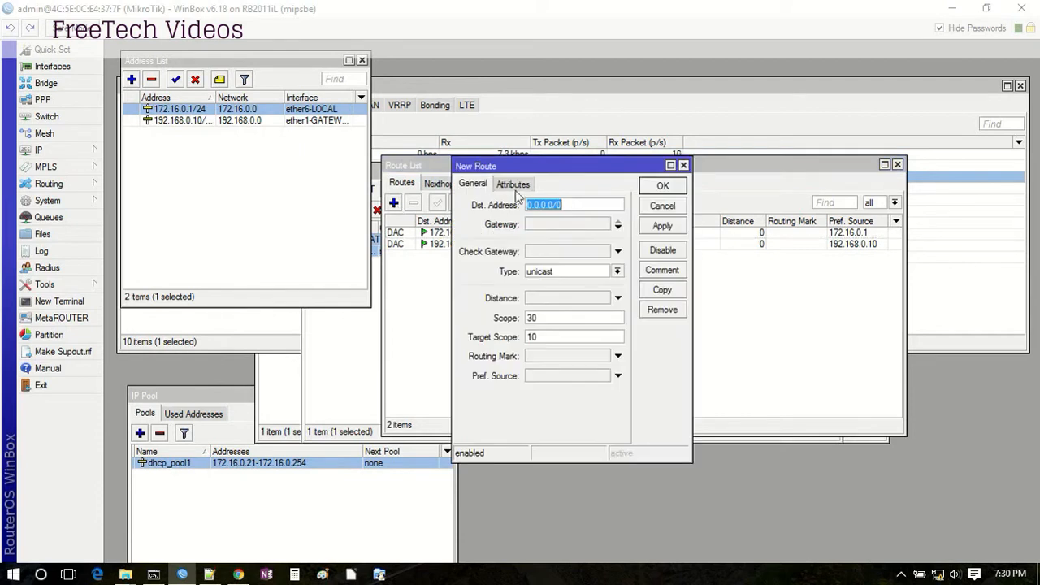
left_click(550, 224)
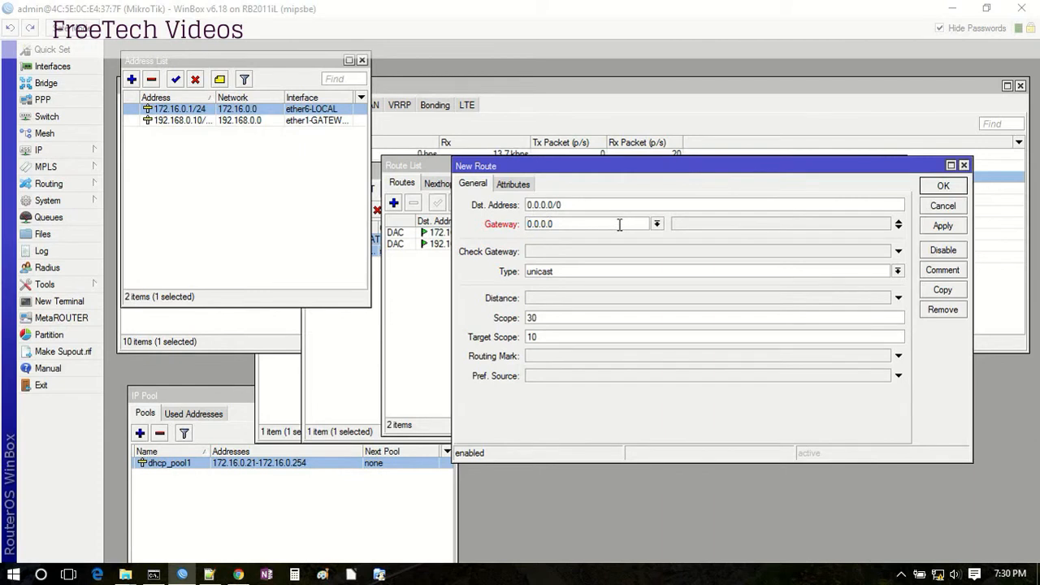
double_click(595, 224)
type("192.168.0.1")
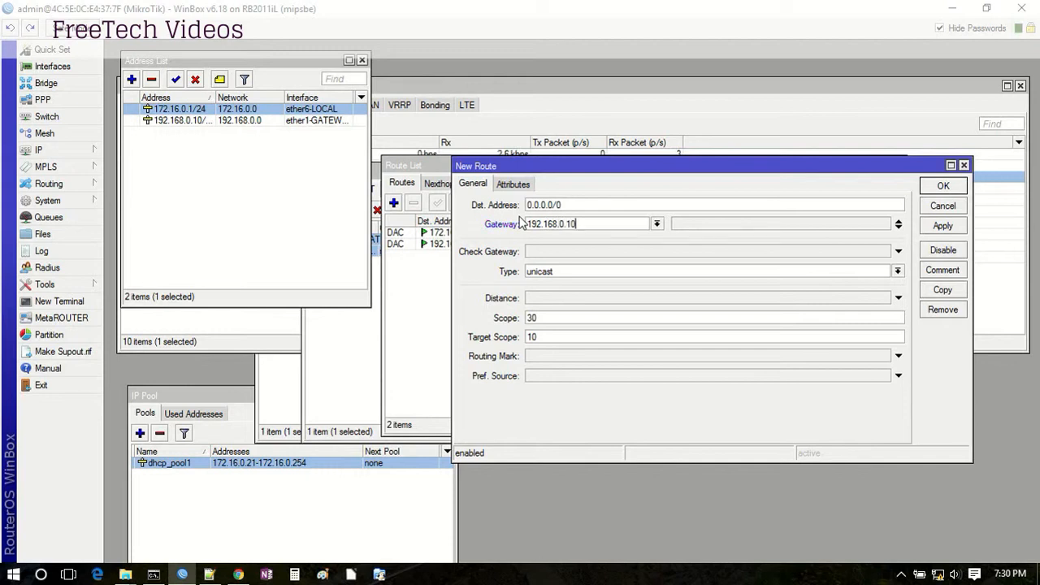
Open the ether1-GATEWAY address entry beside the new route and try its /22 suffix on the gateway, reverting the gateway to 192.168.0.10.
double_click(183, 121)
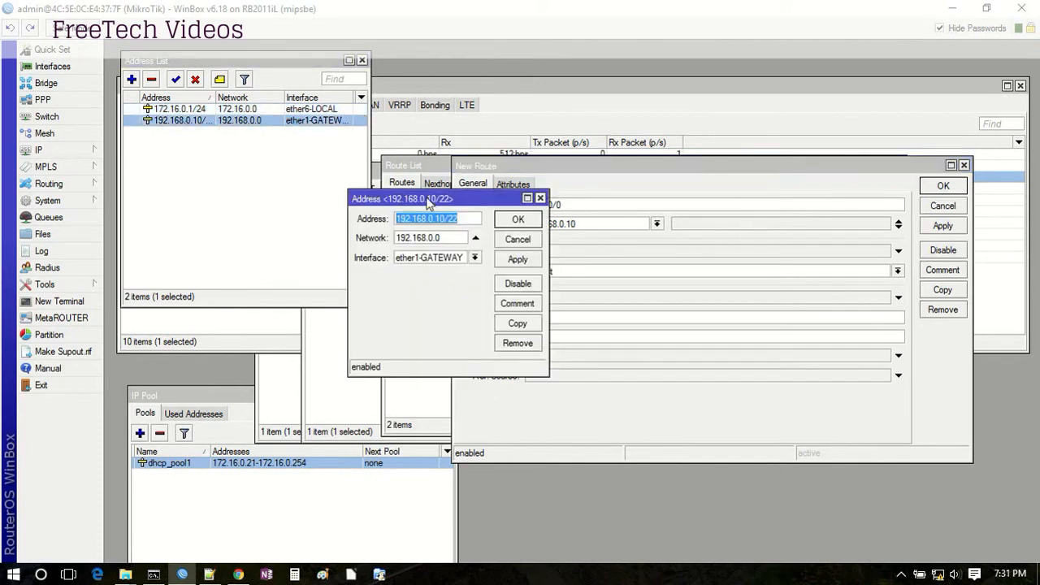
left_click_drag(428, 203, 272, 204)
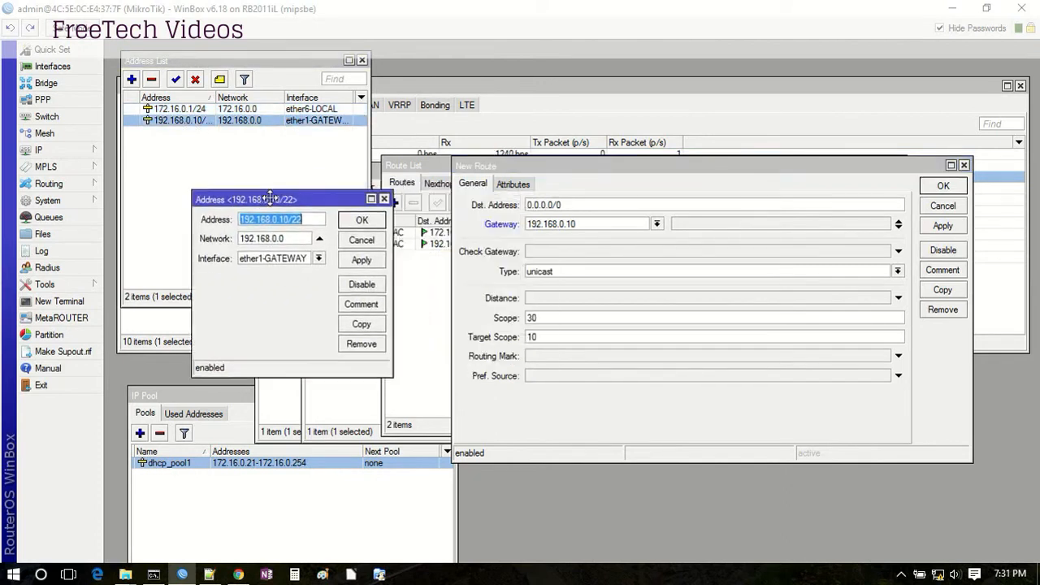
left_click(610, 224)
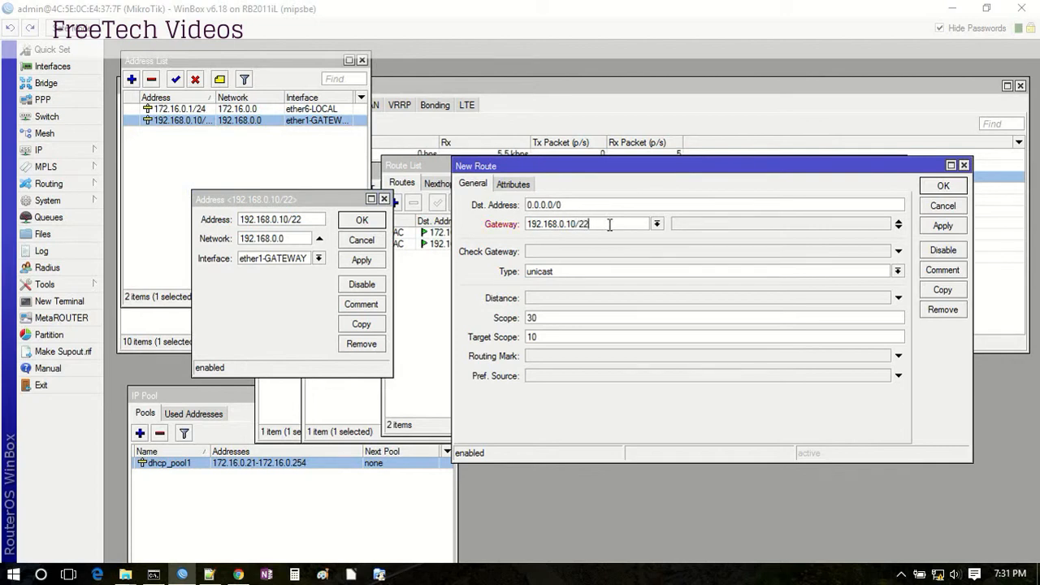
key("BackSpace")
Settle on 192.168.0.10 instead of an interface as the new route's gateway, set the distance to 1, apply, and dismiss the network discovery prompt.
left_click(657, 224)
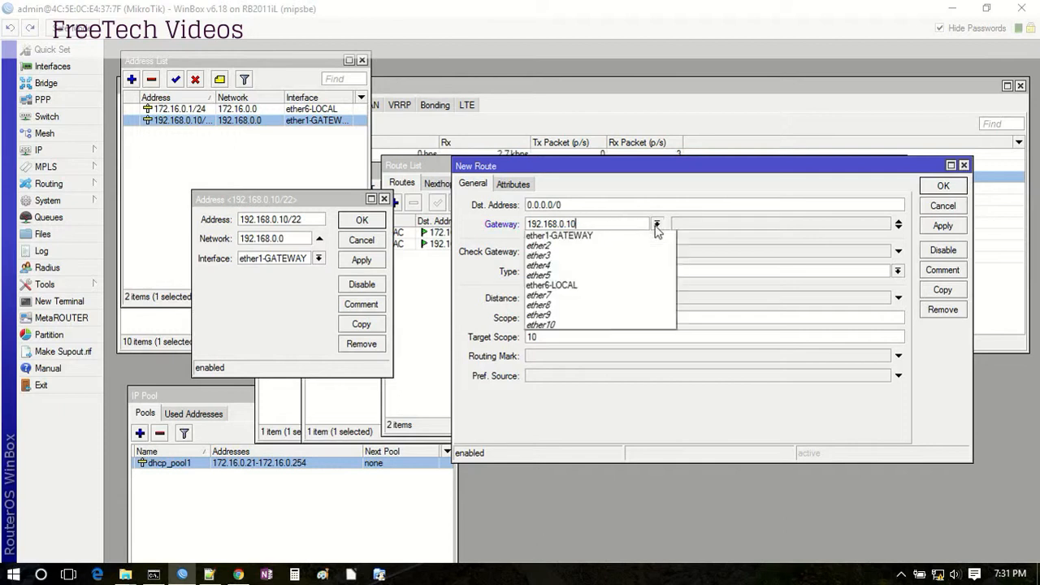
left_click(634, 236)
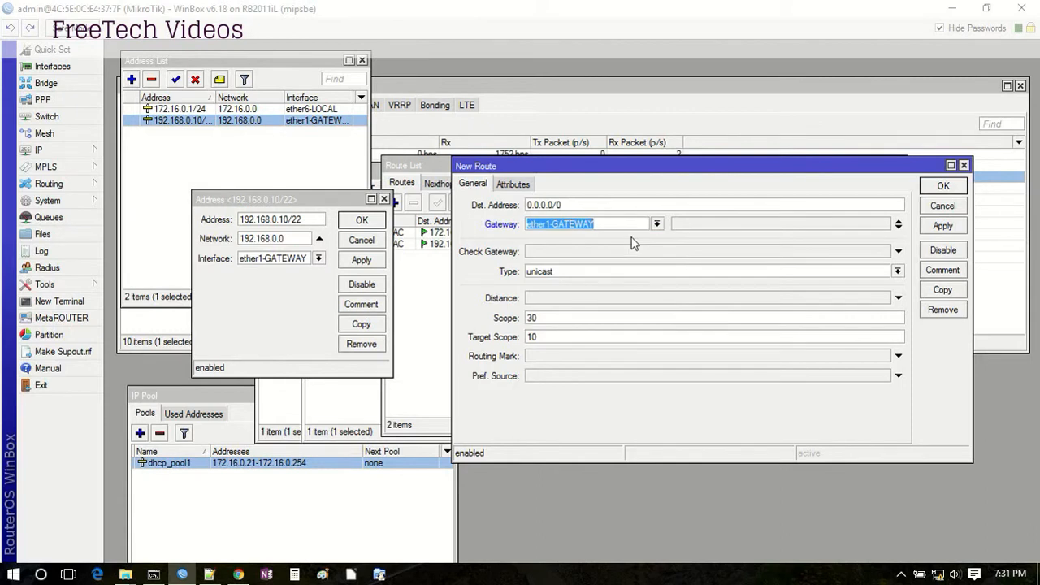
type("192.168.0.10")
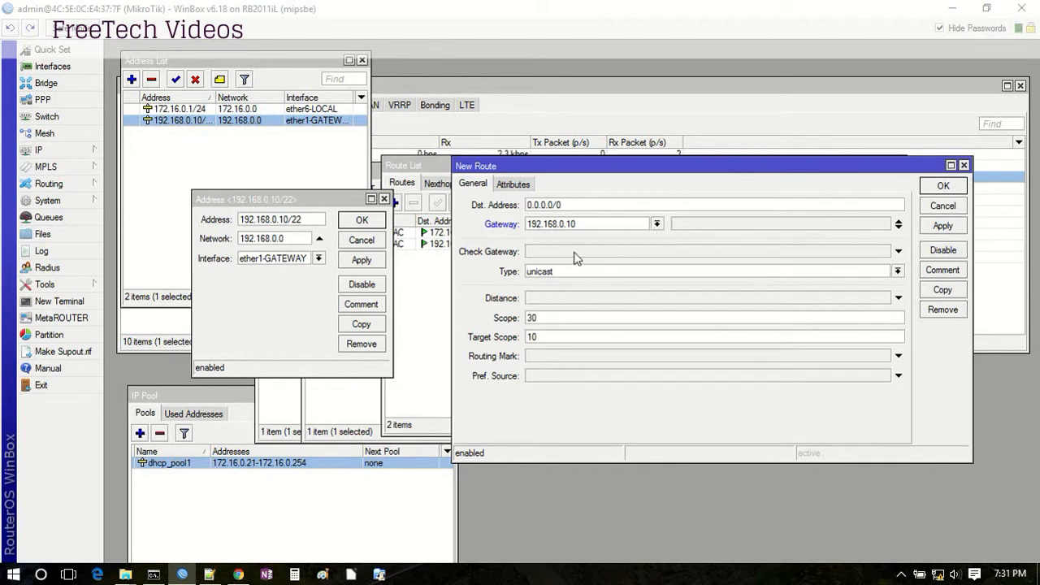
left_click(562, 298)
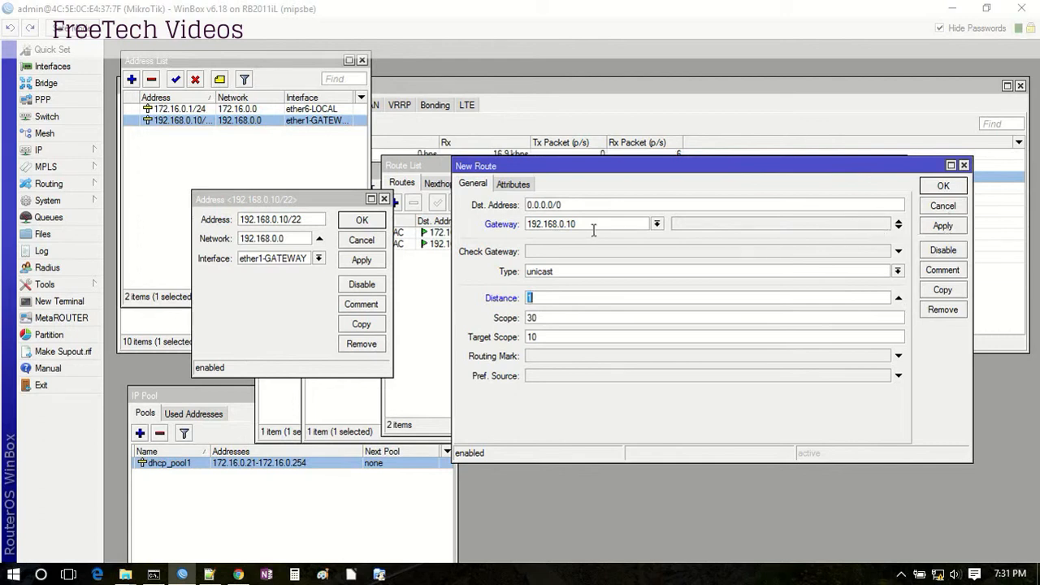
left_click(942, 226)
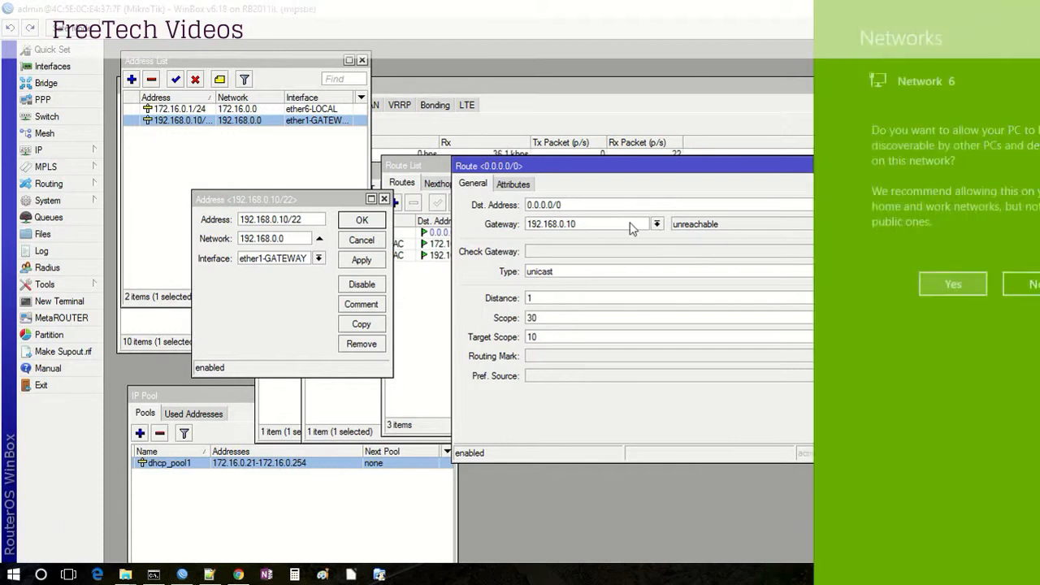
left_click(905, 284)
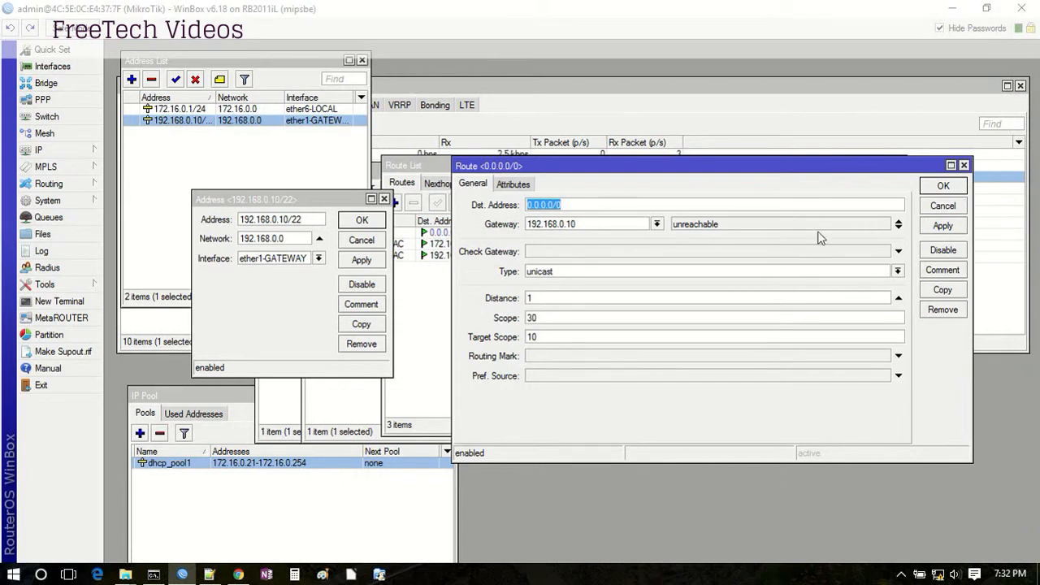
left_click(657, 224)
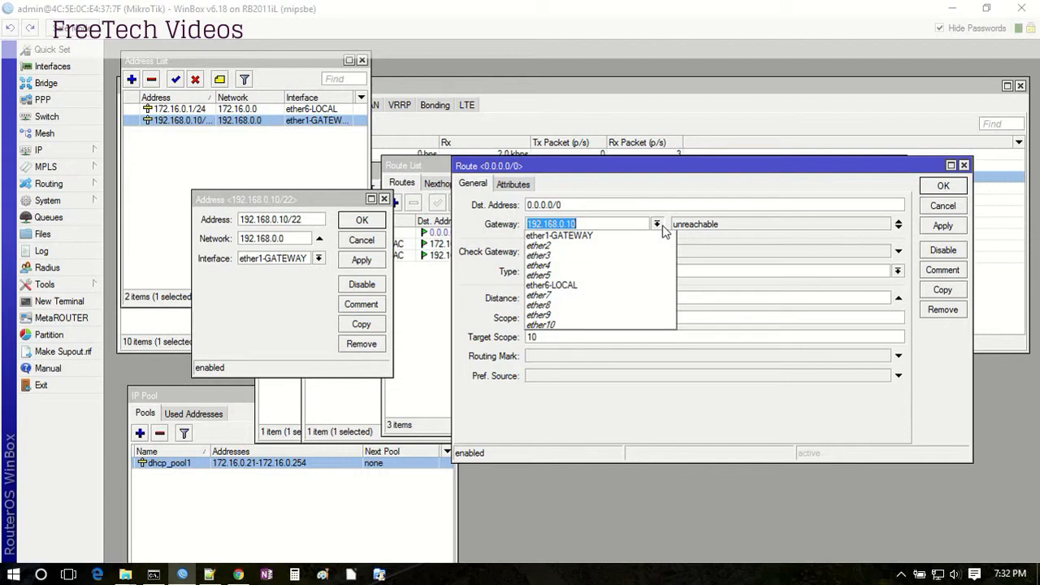
left_click(615, 225)
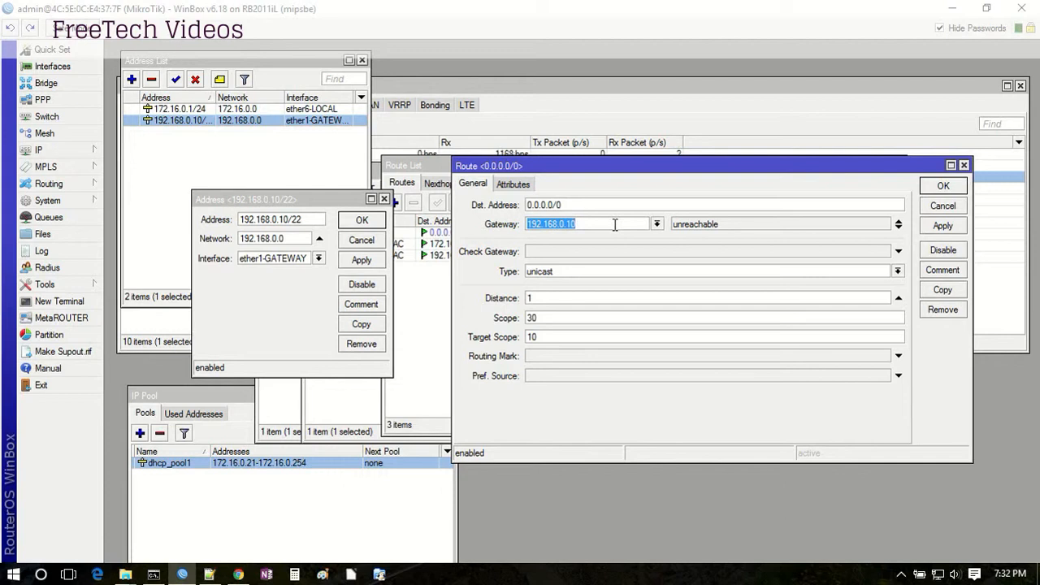
left_click(615, 225)
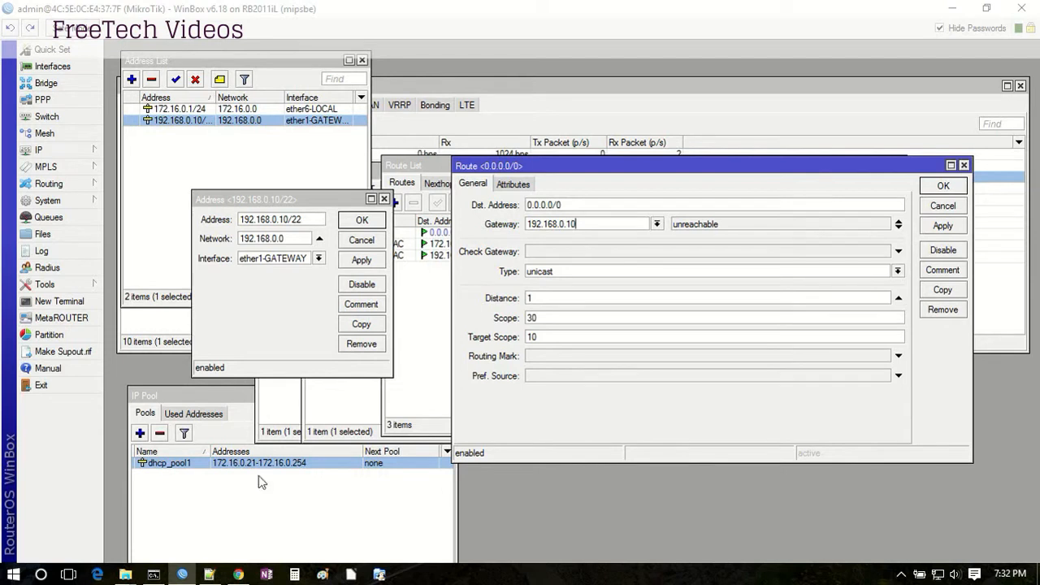
Switch to Chrome and load the Bing bookmark in a new tab to test internet access.
left_click(240, 575)
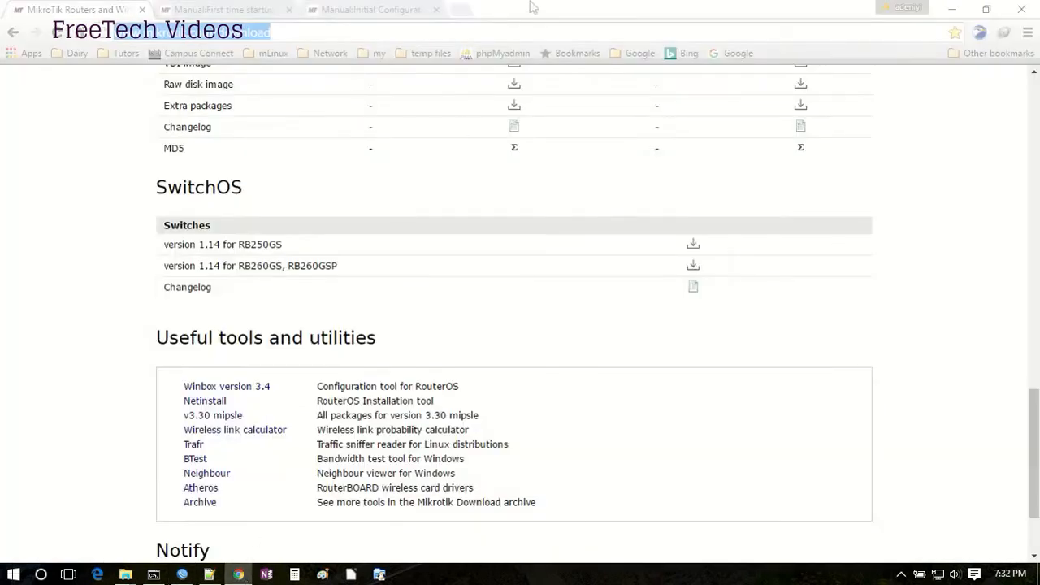
left_click(464, 12)
left_click(672, 57)
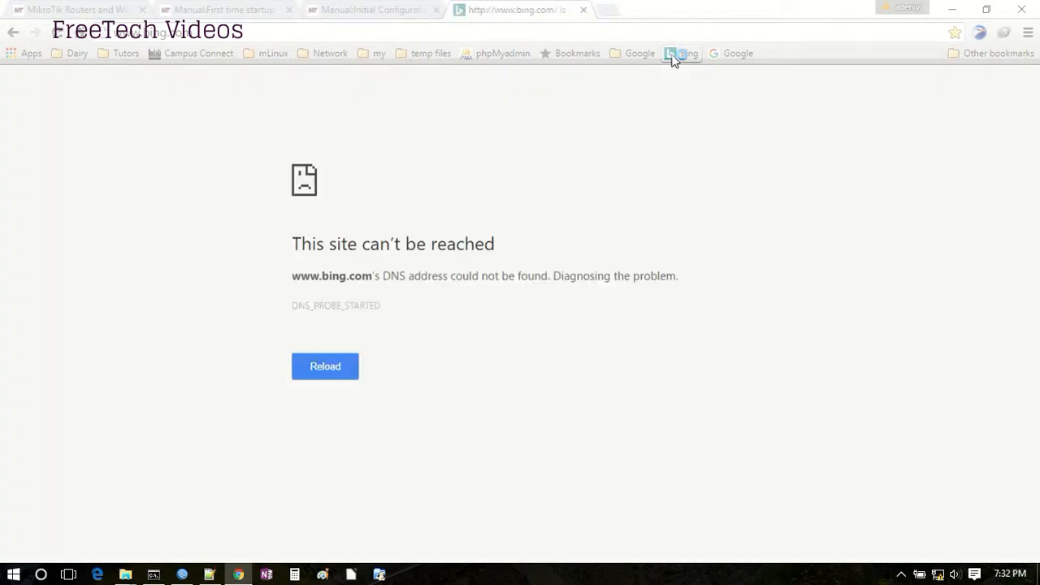
Return to WinBox and try to apply 192.168.0.10/22 as the default route's gateway, then remove the /22 suffix.
left_click(185, 575)
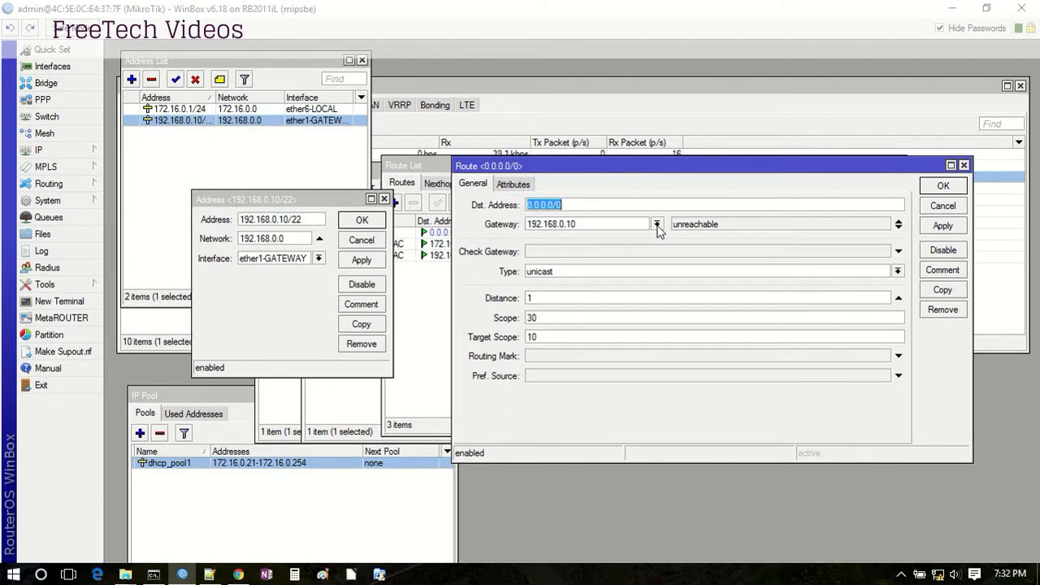
left_click(615, 225)
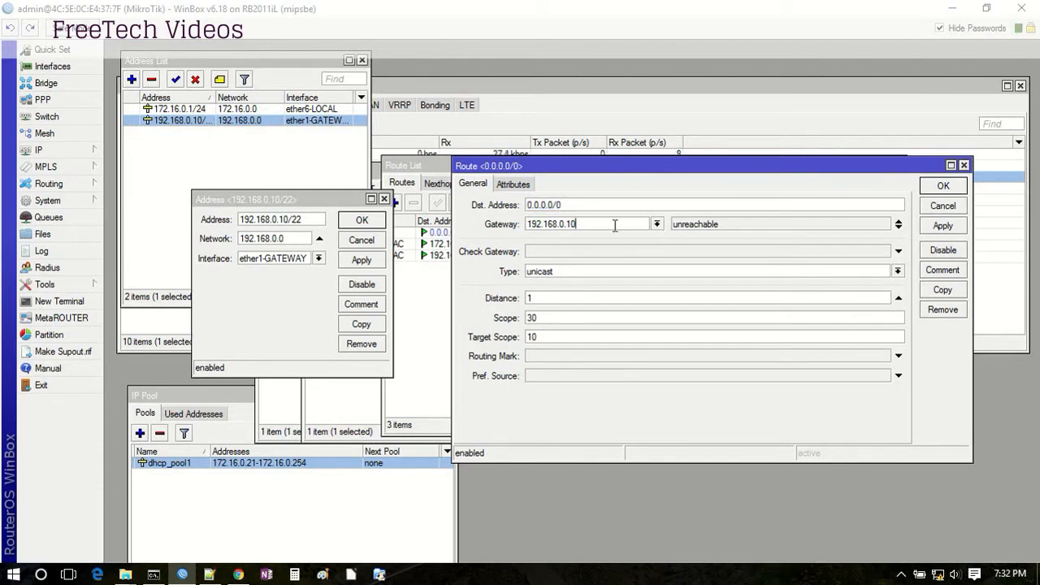
type("/22")
left_click(934, 228)
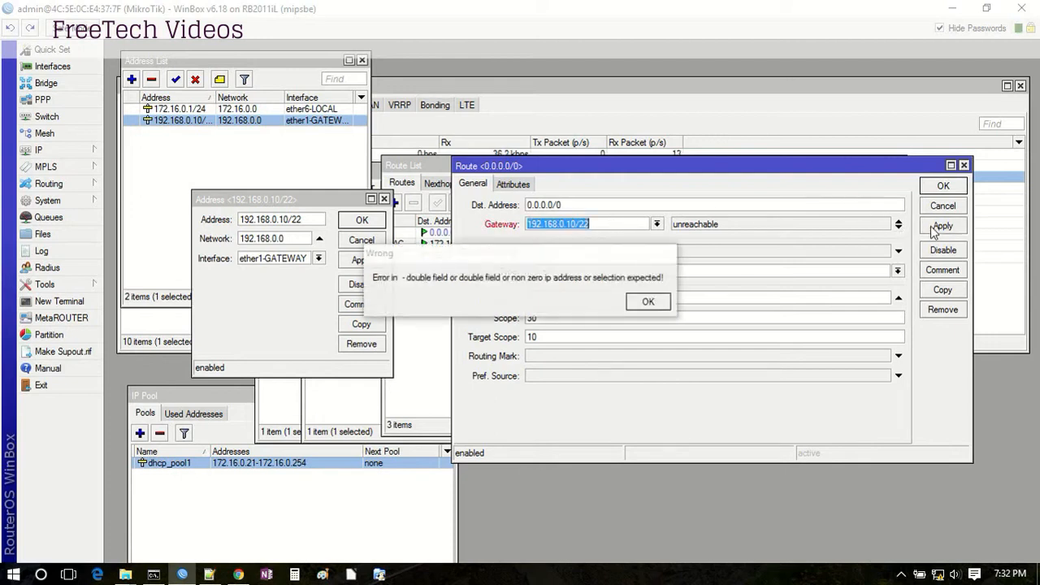
left_click(645, 302)
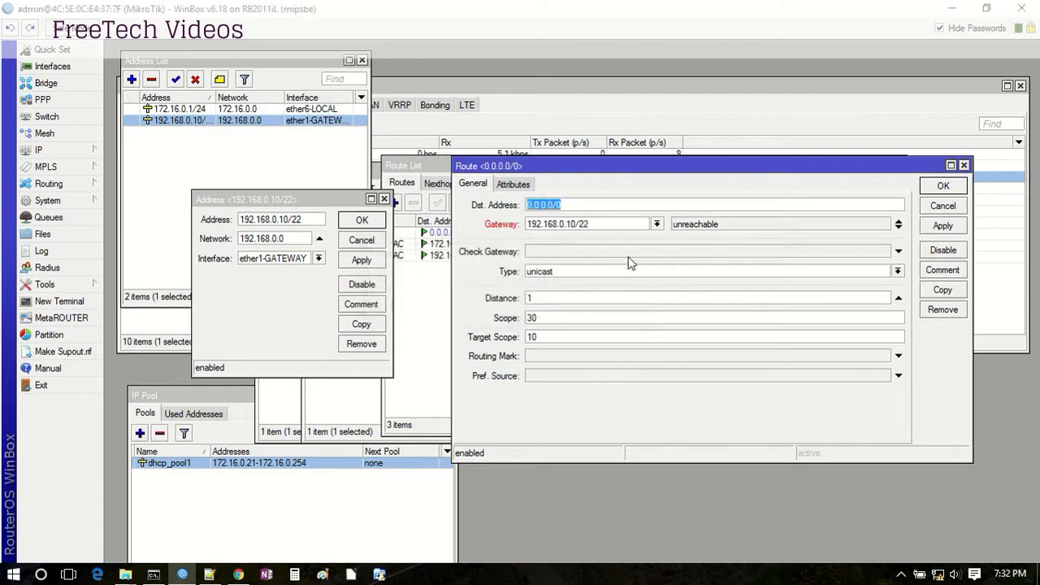
left_click(620, 224)
key("BackSpace")
key("BackSpace")
key("BackSpace")
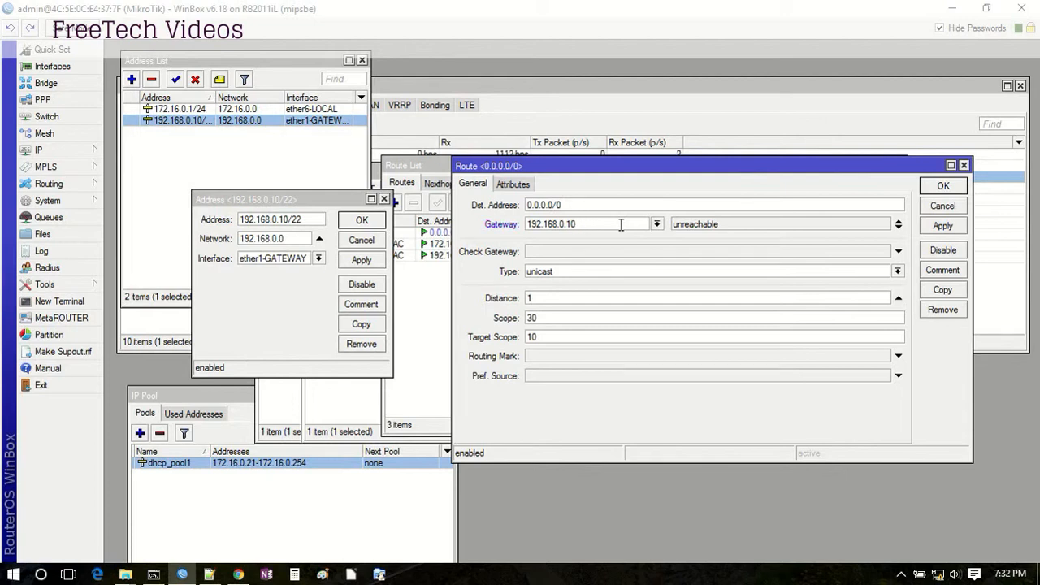
Set the default route's gateway to the ether1-GATEWAY interface and apply the change.
left_click(657, 225)
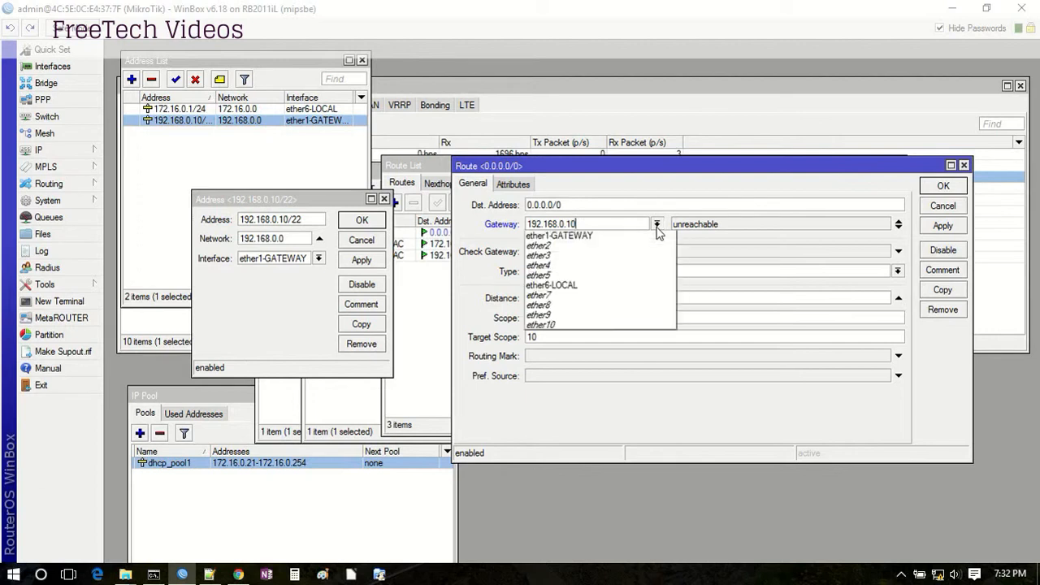
left_click(621, 235)
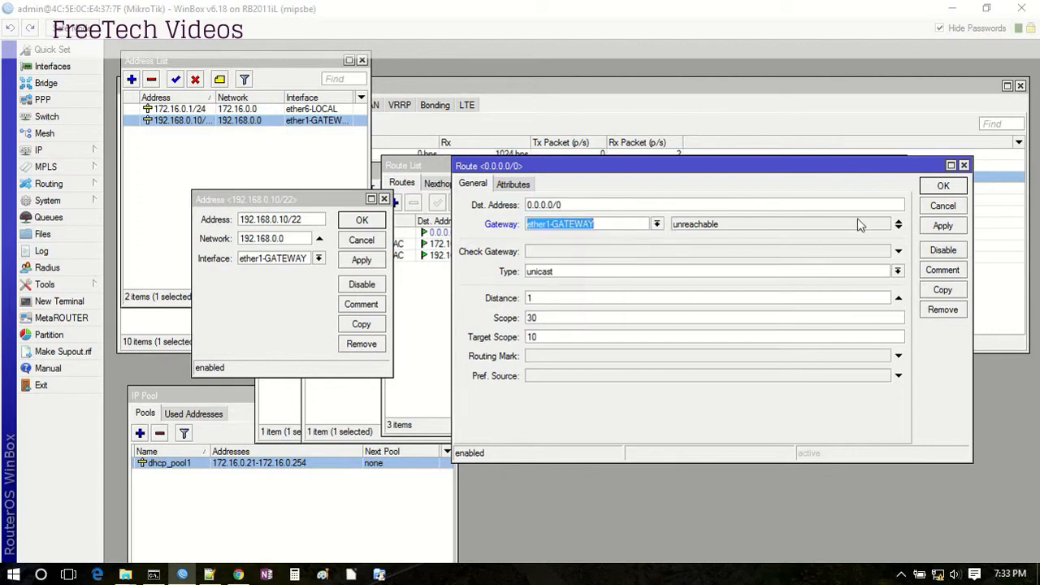
left_click(941, 228)
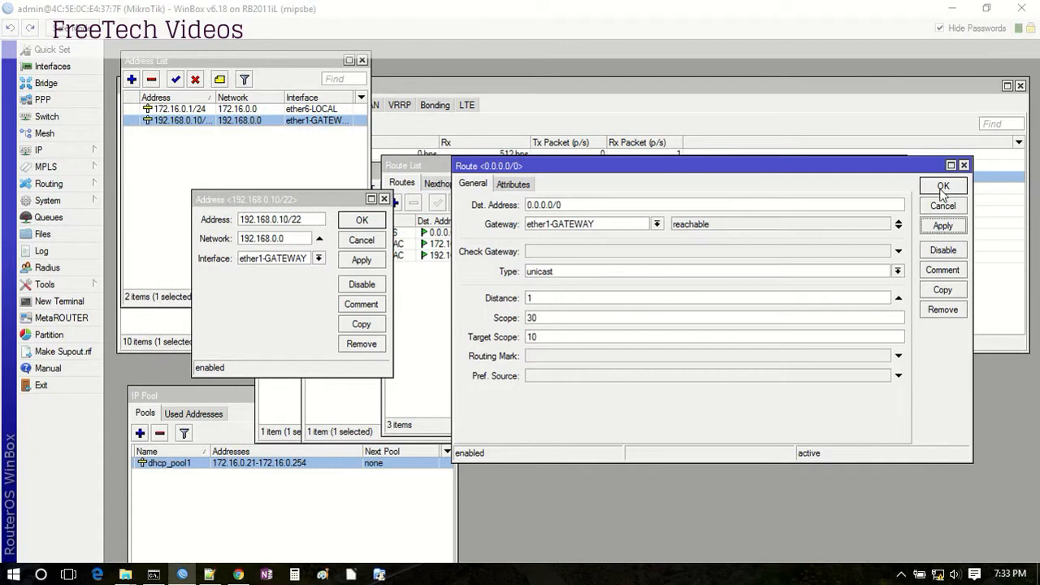
Switch to Chrome and retry loading Bing to test the connection through the changed default route.
left_click(238, 574)
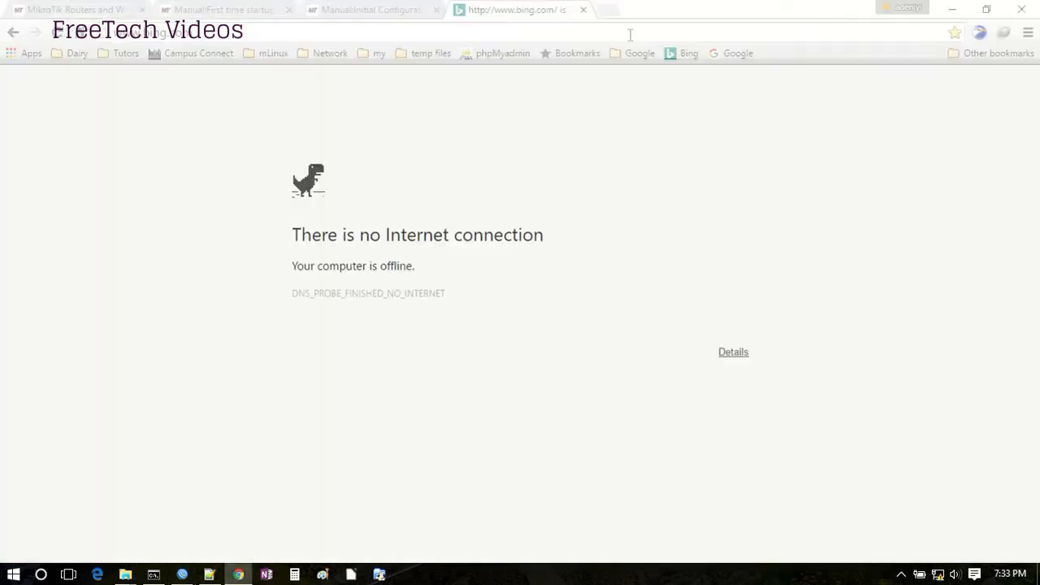
left_click(670, 55)
left_click(670, 55)
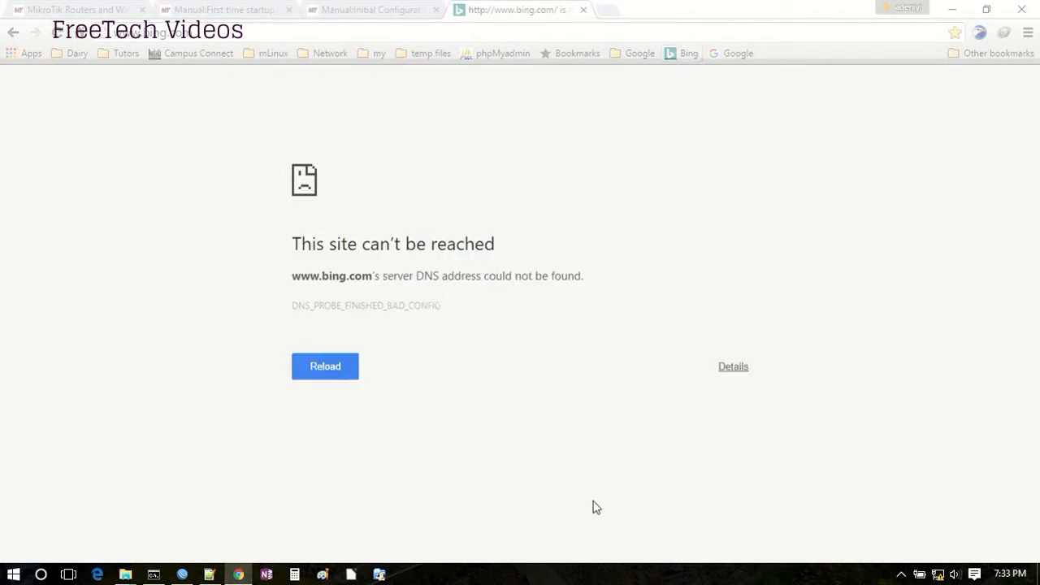
left_click(684, 59)
left_click(684, 59)
mouse_move(944, 573)
Return to WinBox, confirm and close the default route's settings, and select the 0.0.0.0/0 entry in the route list.
left_click(182, 573)
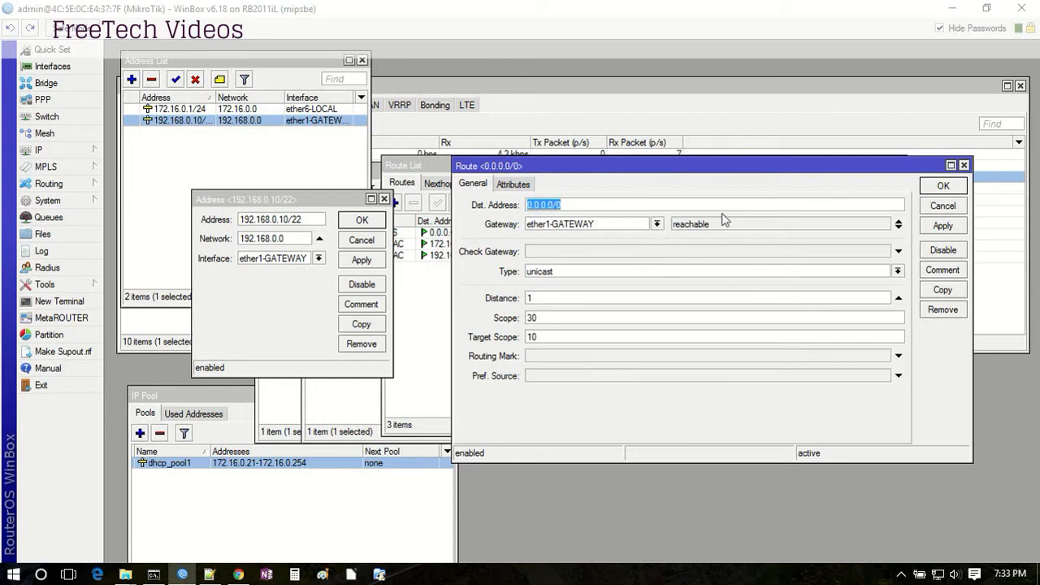
left_click(940, 188)
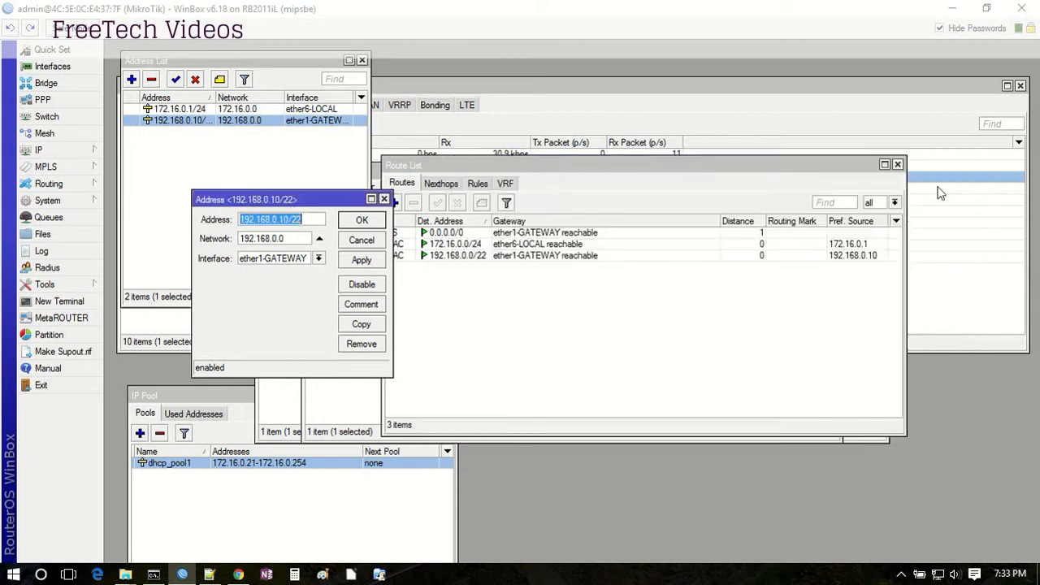
left_click(599, 234)
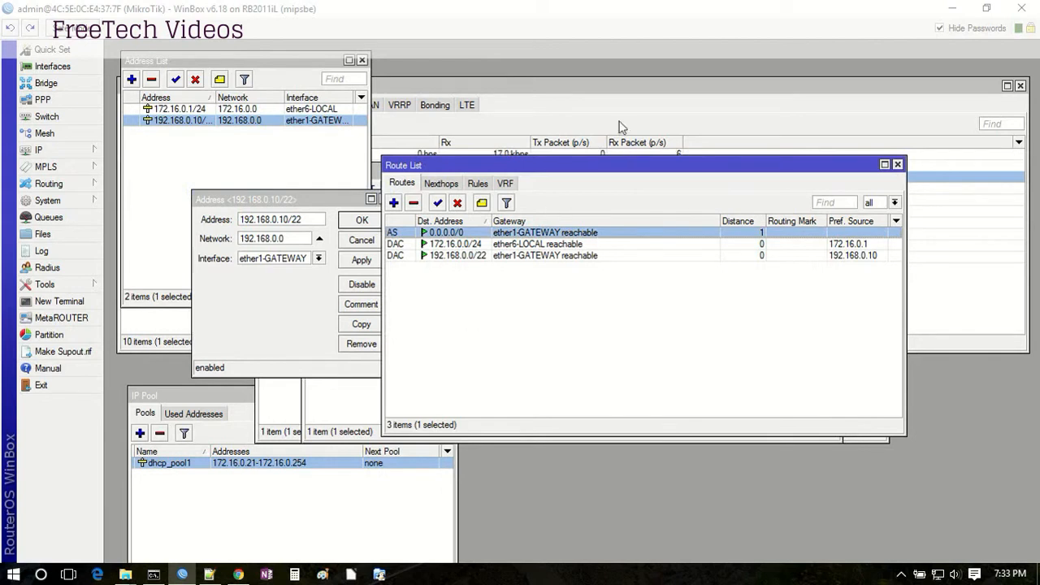
Check the traffic on ether6-LOCAL in the interface list and the client leases of the DHCP server.
left_click(669, 102)
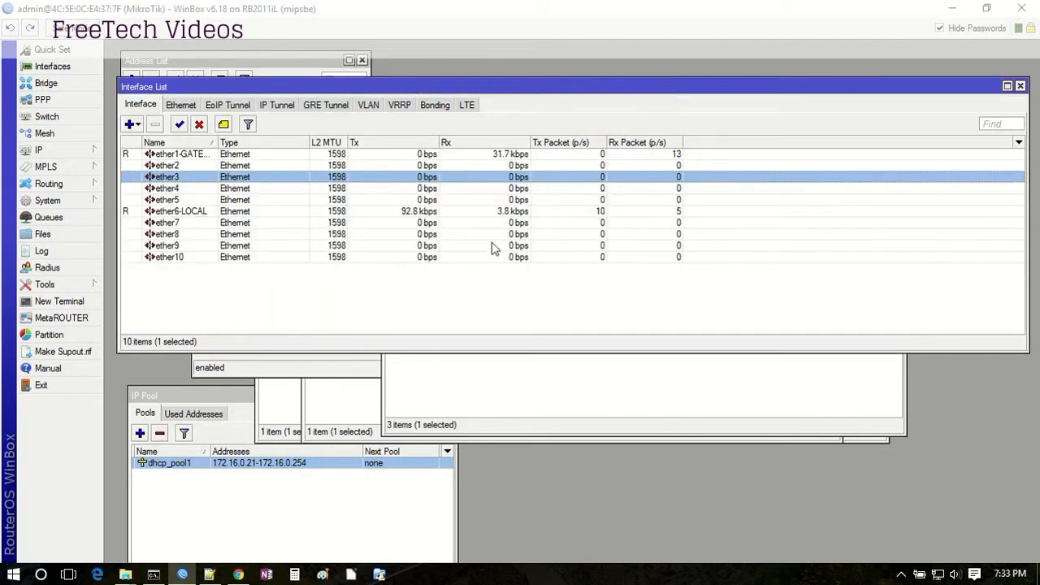
left_click(501, 213)
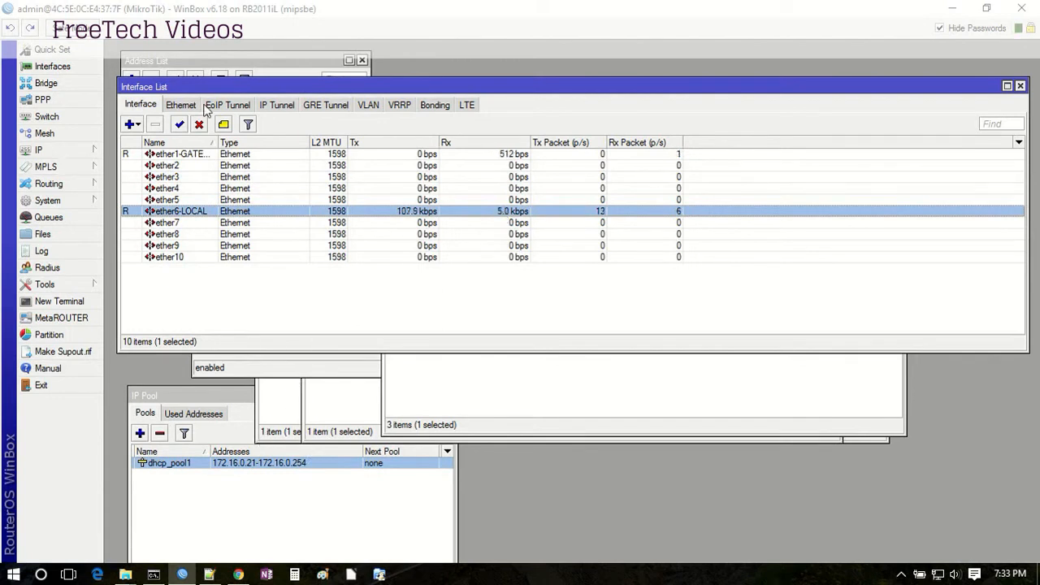
left_click(61, 149)
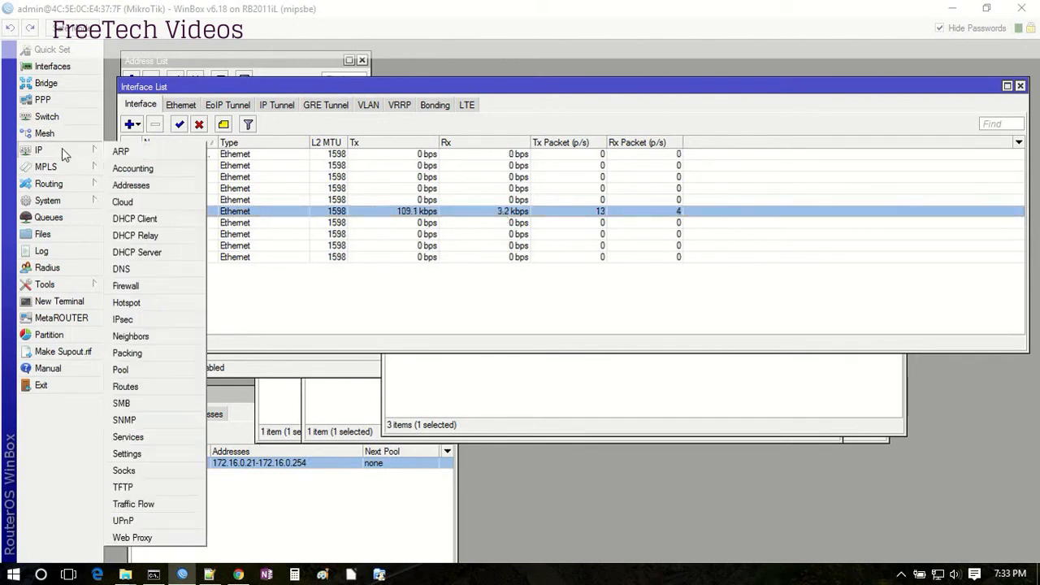
left_click(138, 252)
left_click(351, 191)
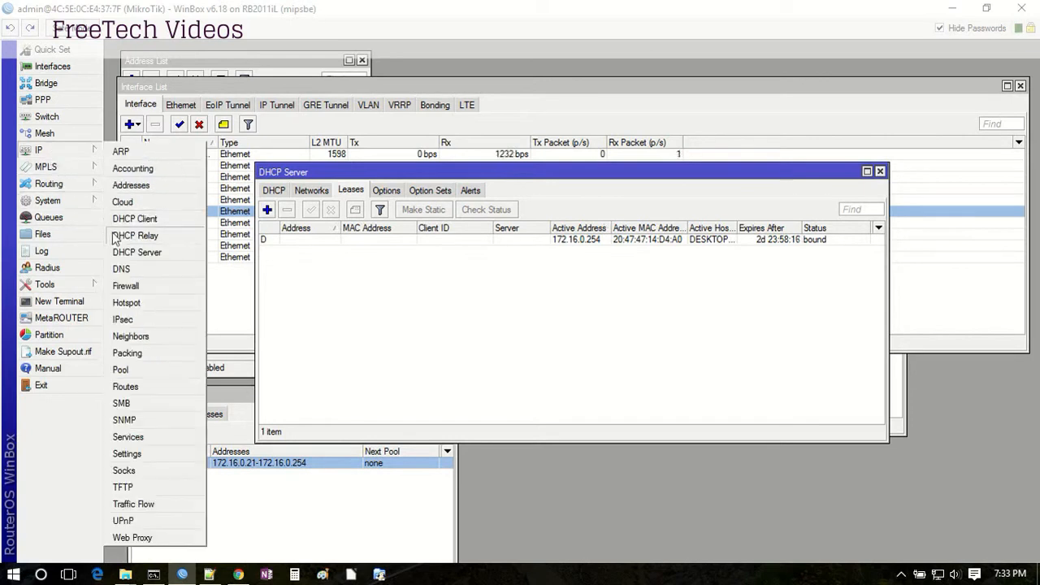
Set the router's DNS server to 8.8.8.8 and confirm the DNS settings.
left_click(130, 269)
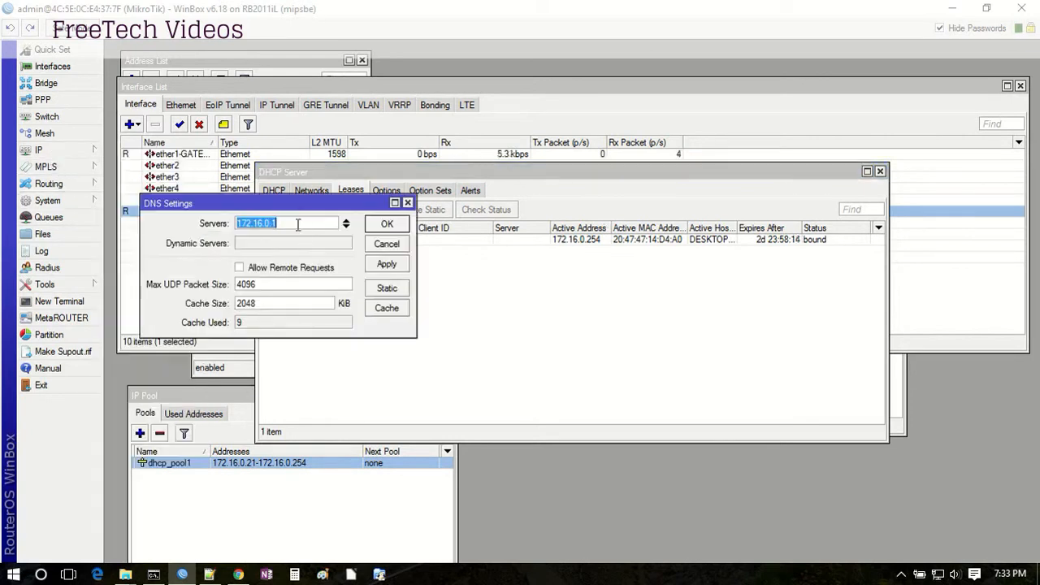
double_click(298, 225)
type("8.")
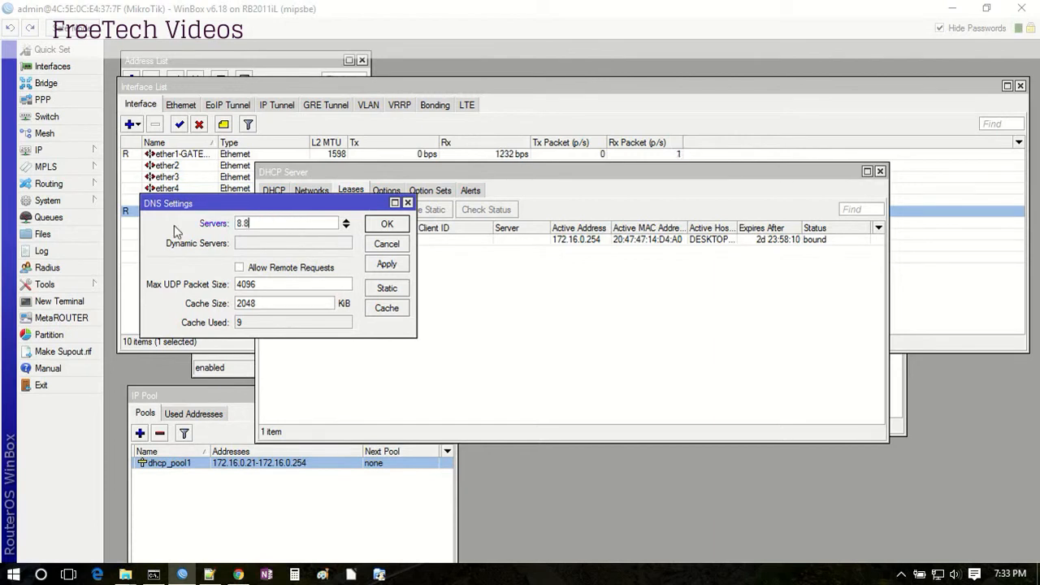
type("8.8.")
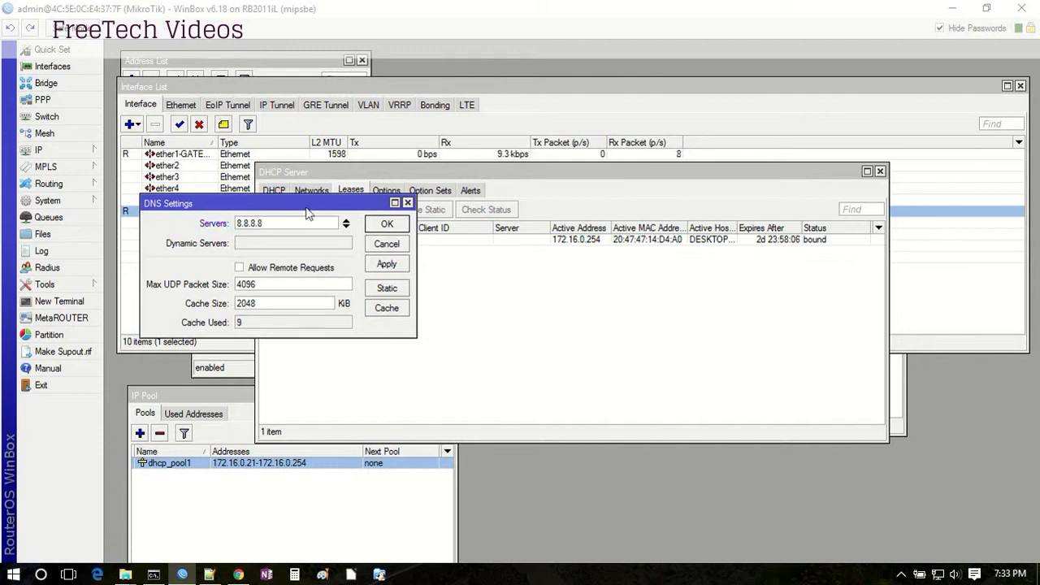
left_click(378, 226)
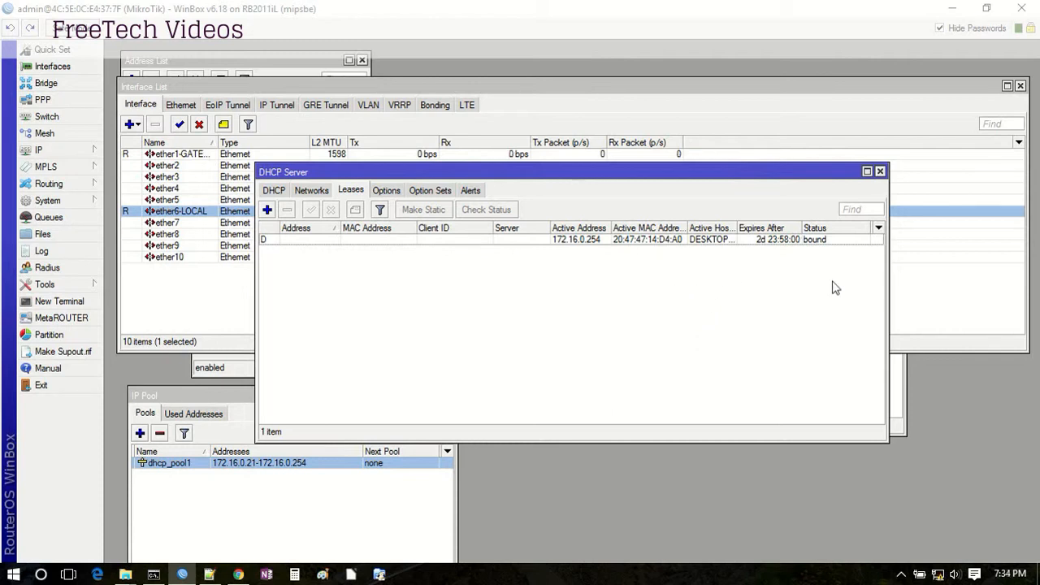
Remove the bound client lease for 172.16.0.254 from the DHCP server and reconnect to the router as admin once the session drops.
left_click(632, 241)
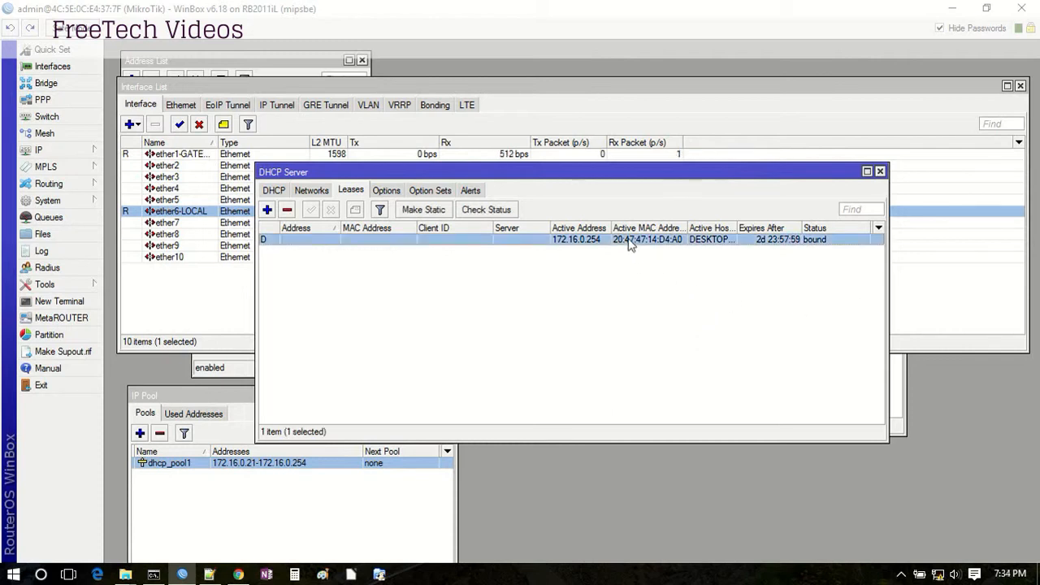
left_click(289, 213)
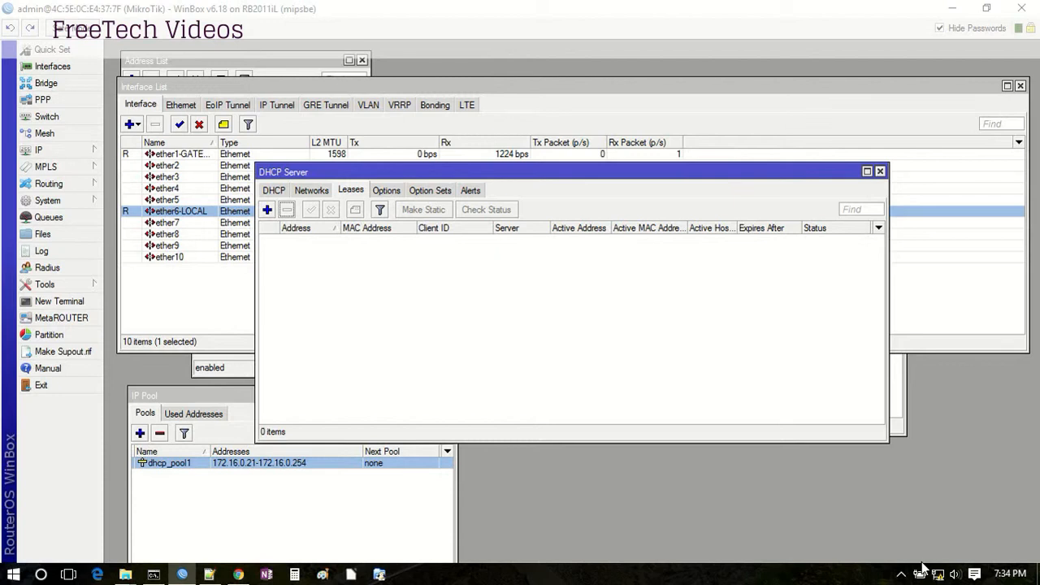
left_click(559, 301)
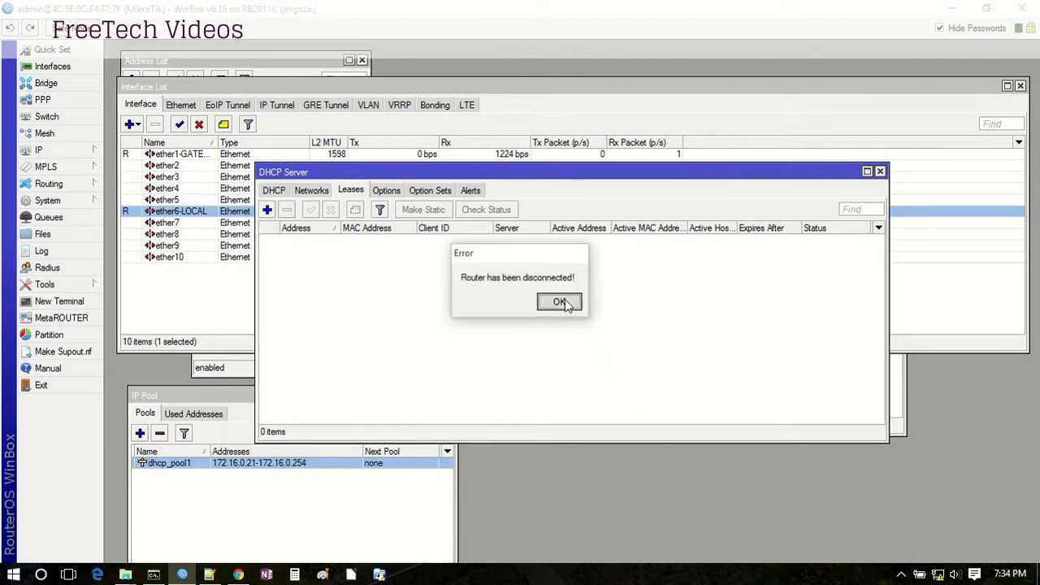
left_click(182, 574)
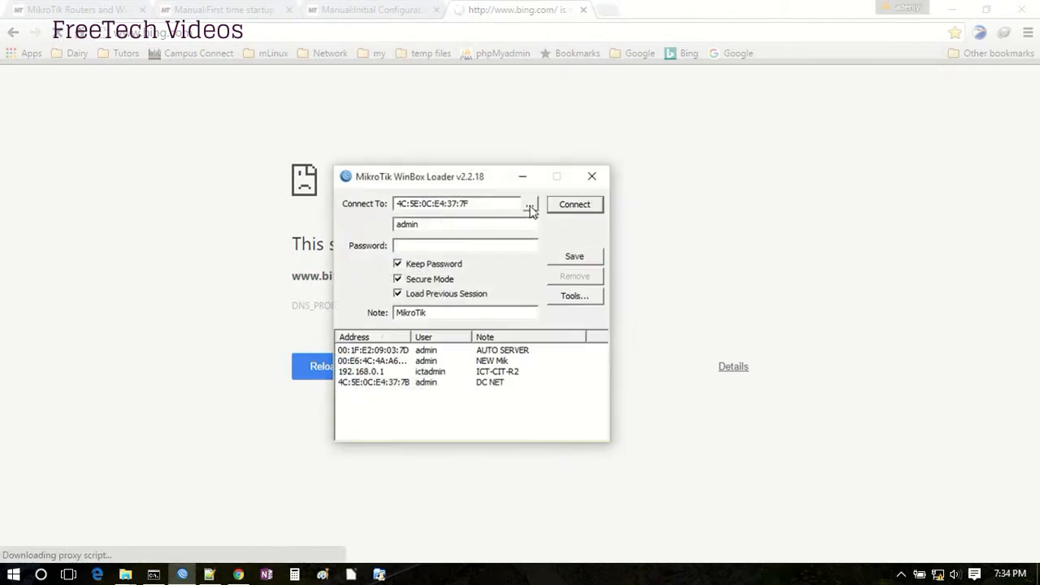
left_click(574, 207)
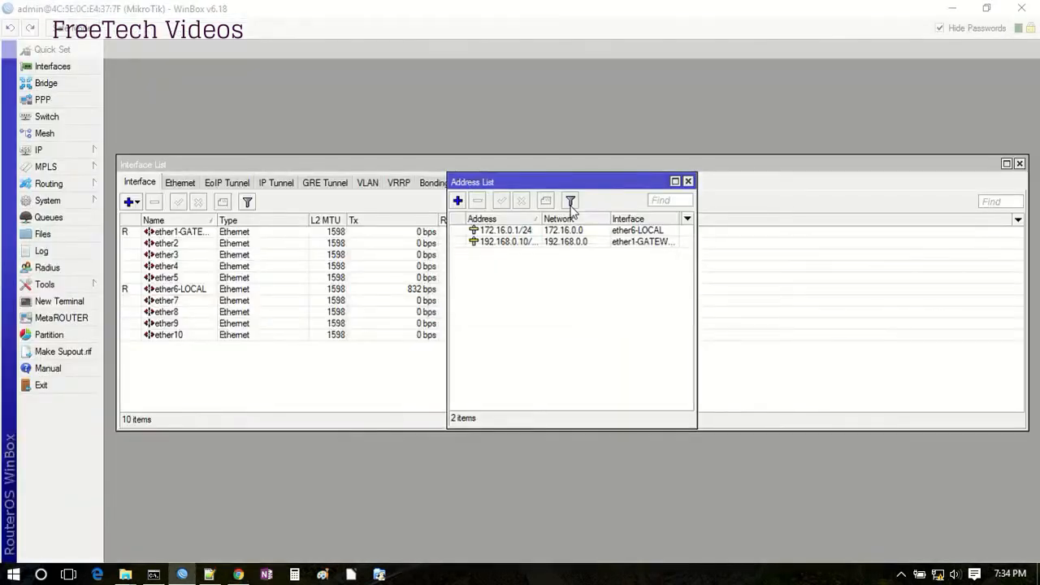
Check the DHCP server's client leases and the gateway and DNS settings of its network.
left_click(81, 150)
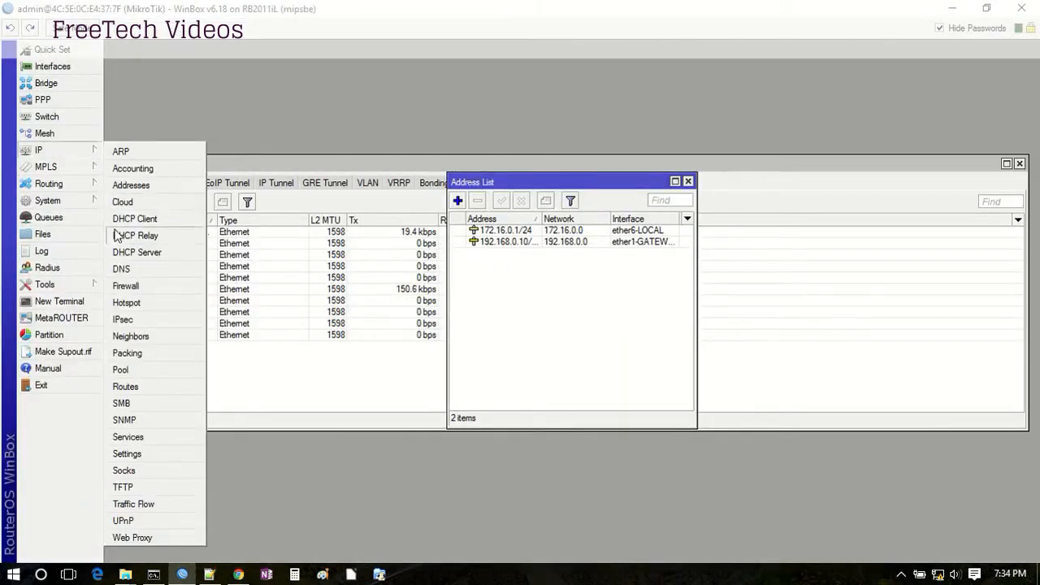
left_click(132, 252)
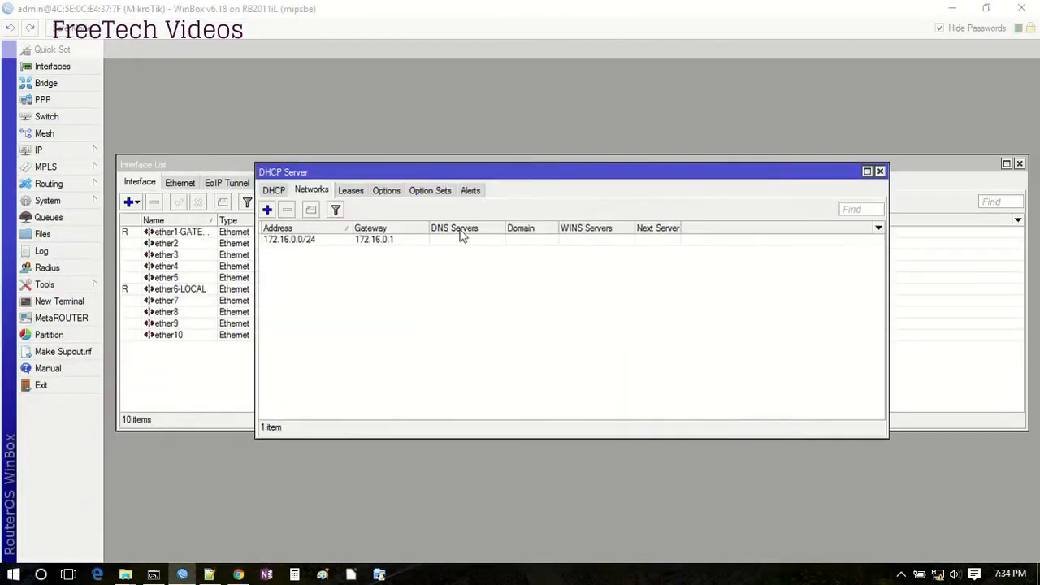
left_click(352, 192)
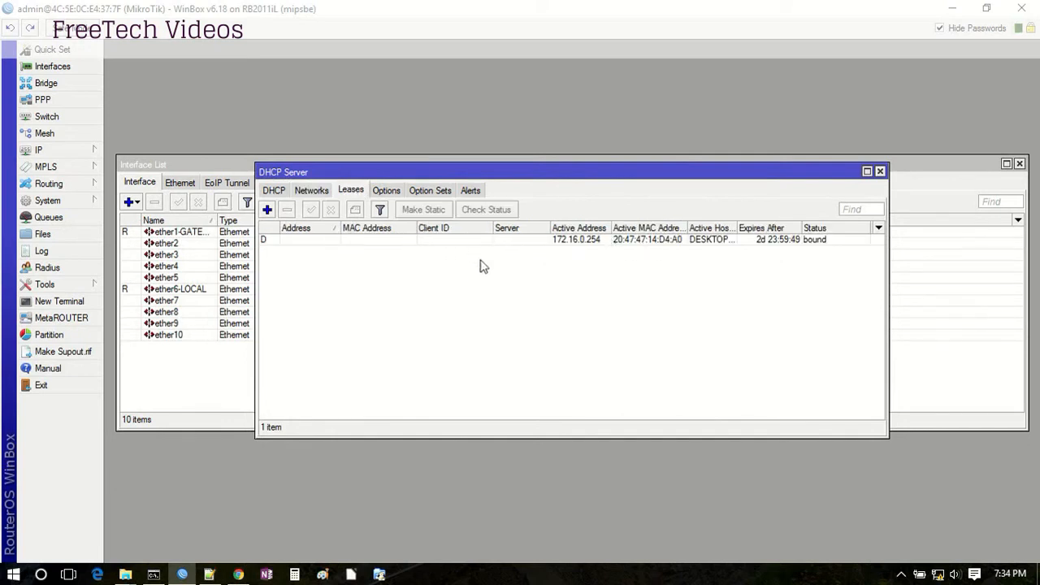
left_click(311, 191)
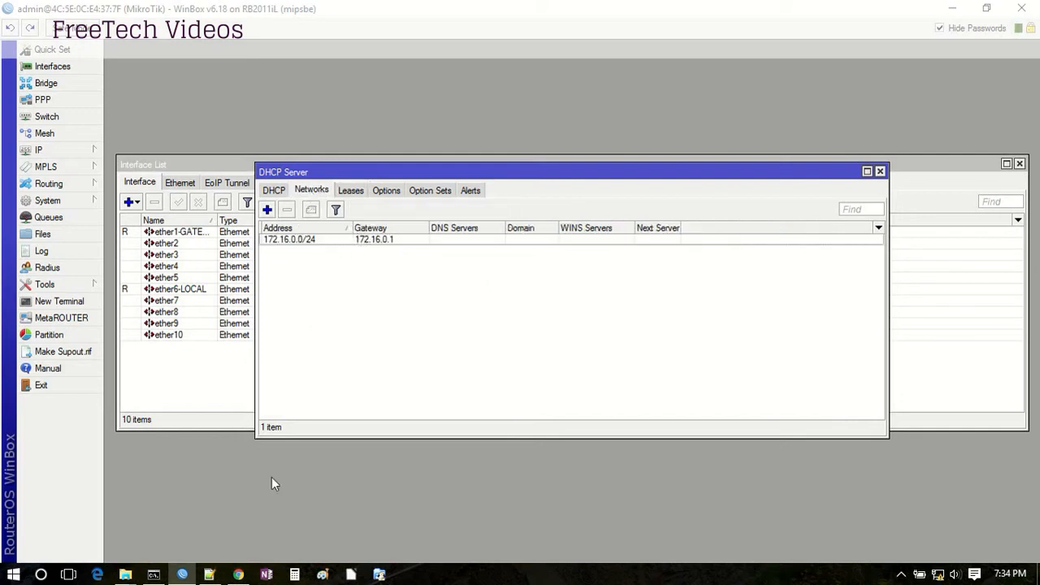
Switch to Chrome, test the connection by loading Google and Bing in separate tabs, and remove the phpMyadmin bookmark.
left_click(239, 574)
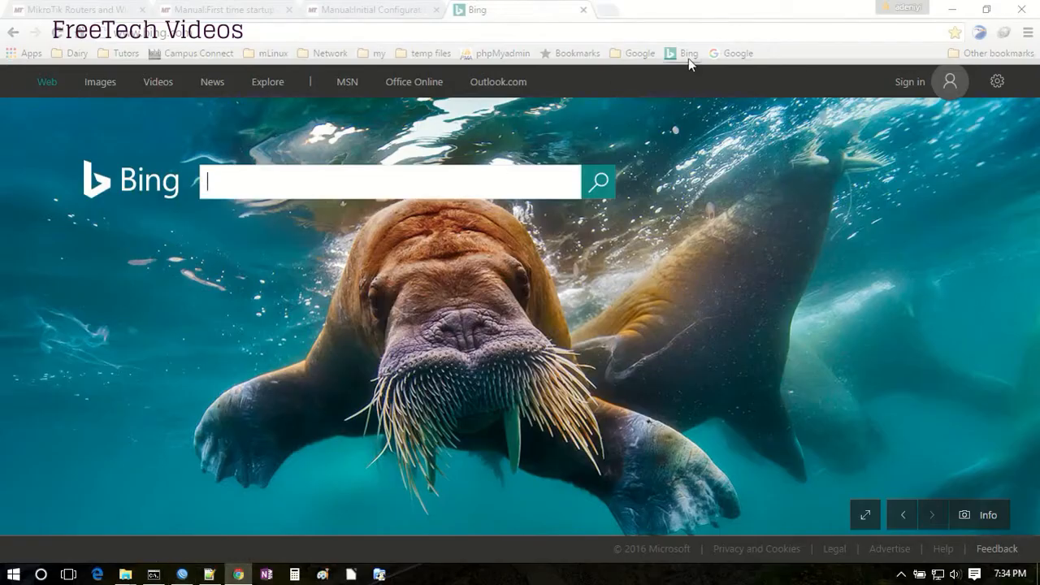
left_click(728, 57)
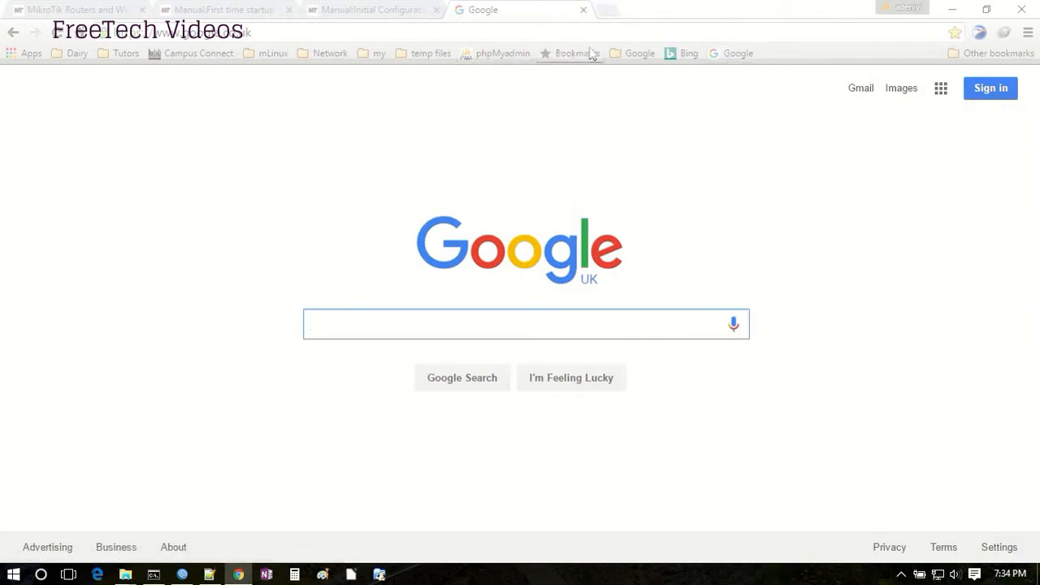
left_click_drag(510, 55, 660, 60)
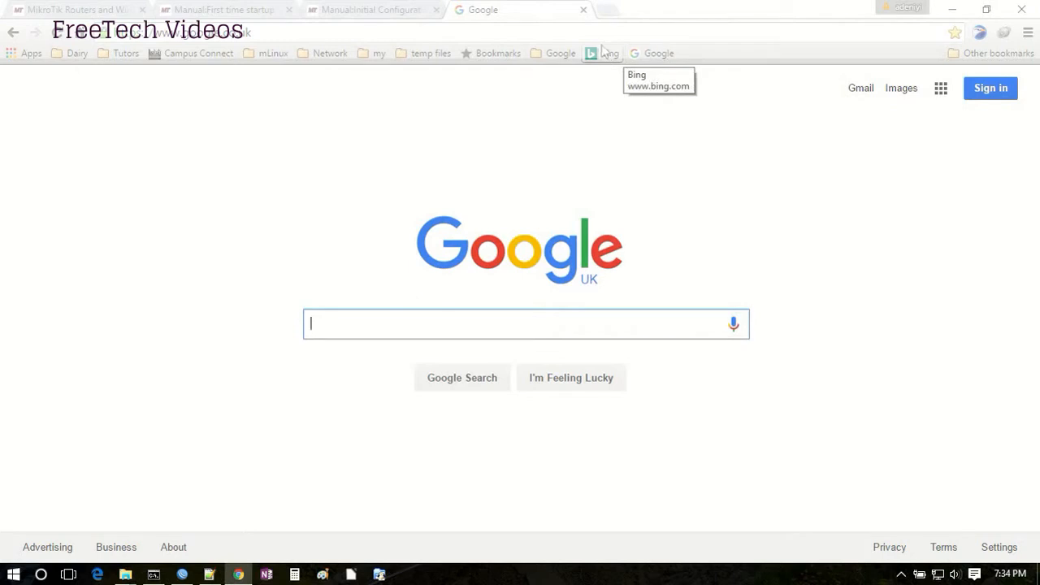
left_click(98, 7)
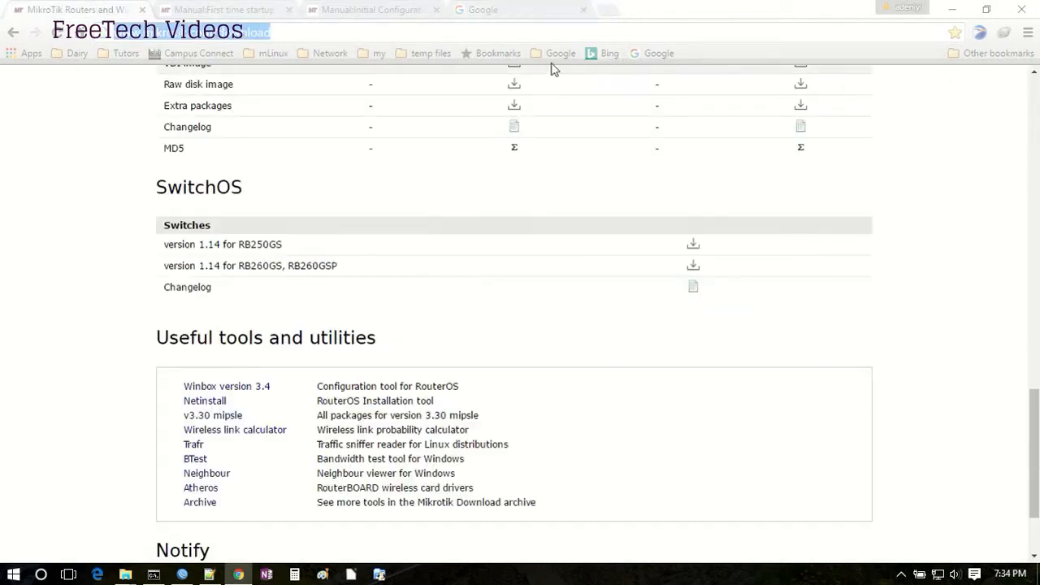
left_click(608, 54)
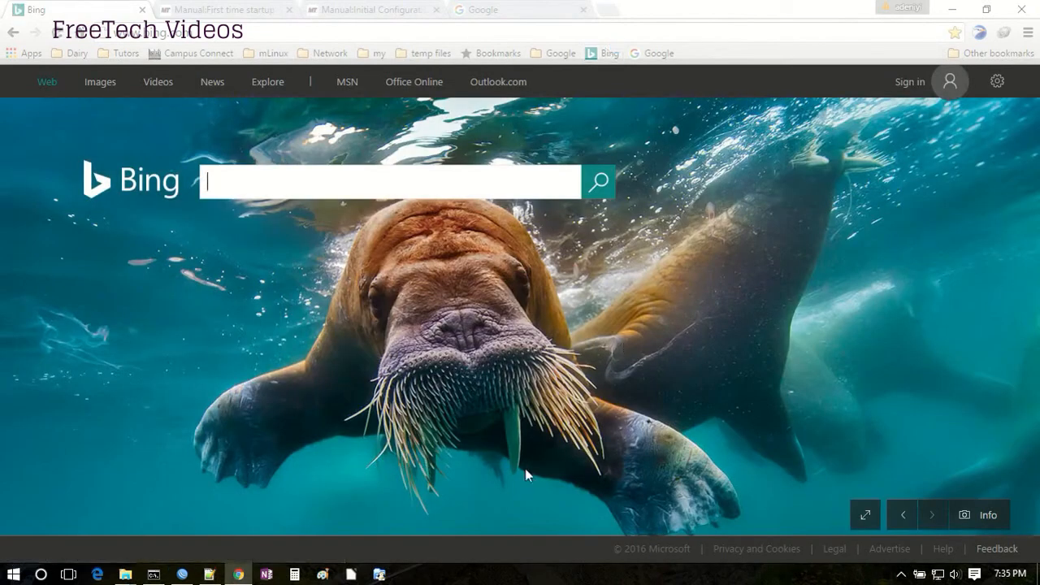
Return to WinBox, close the DHCP Server window, and review the DNS settings and the 0.0.0.0/0 route's details.
left_click(182, 574)
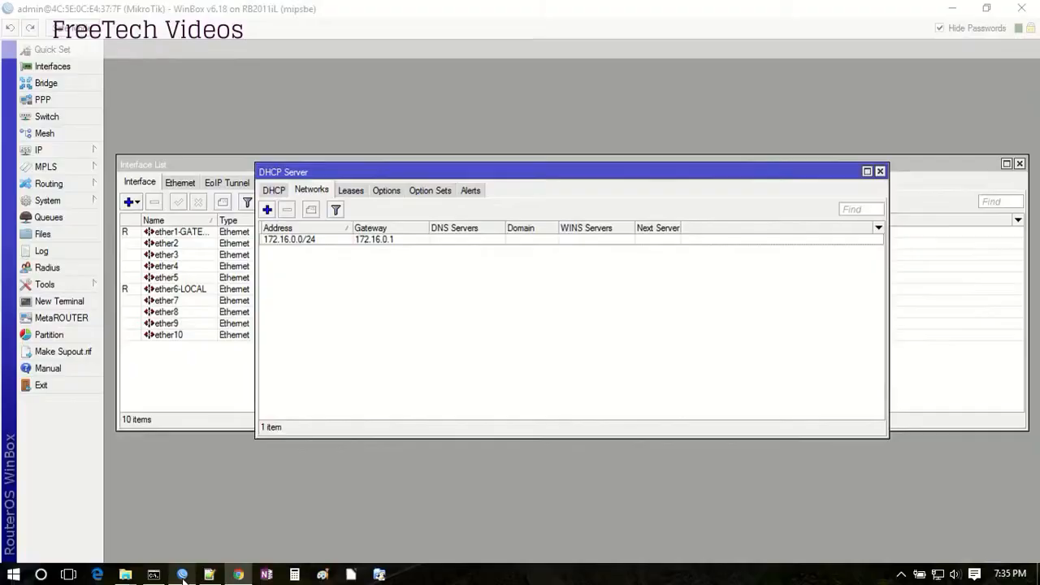
left_click(880, 172)
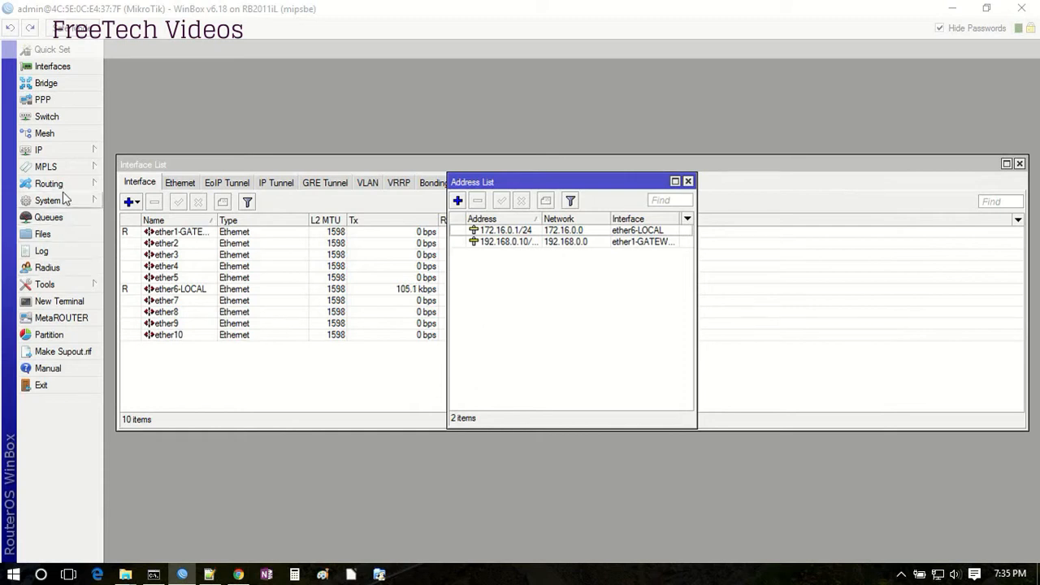
left_click(59, 150)
left_click(122, 268)
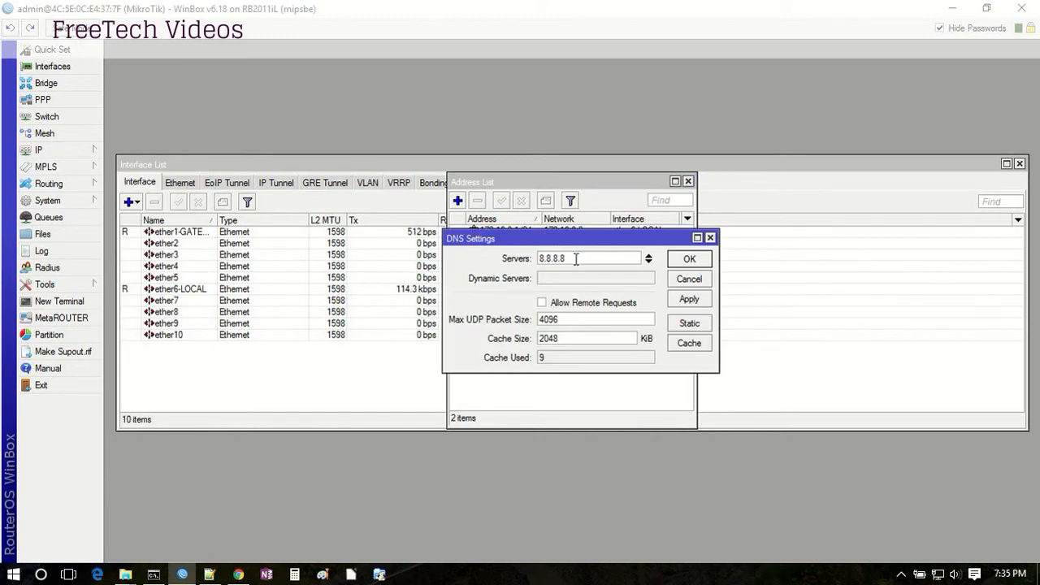
left_click(70, 155)
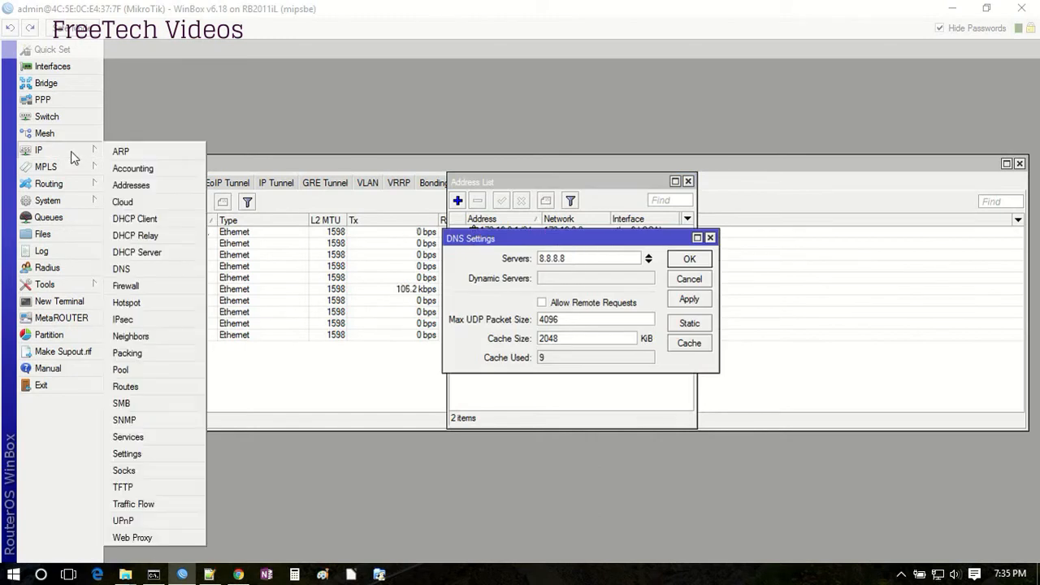
left_click(160, 391)
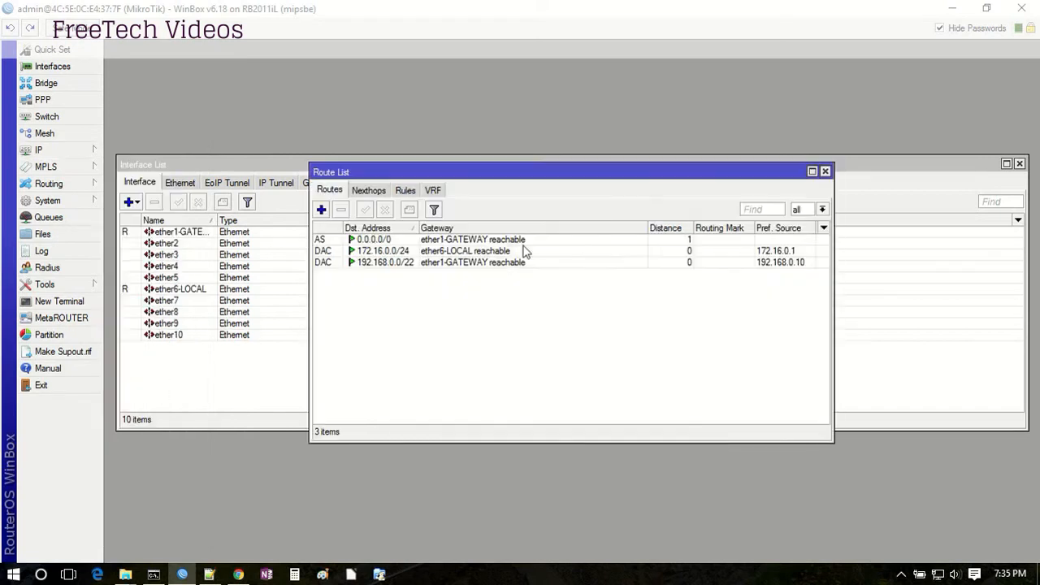
double_click(388, 240)
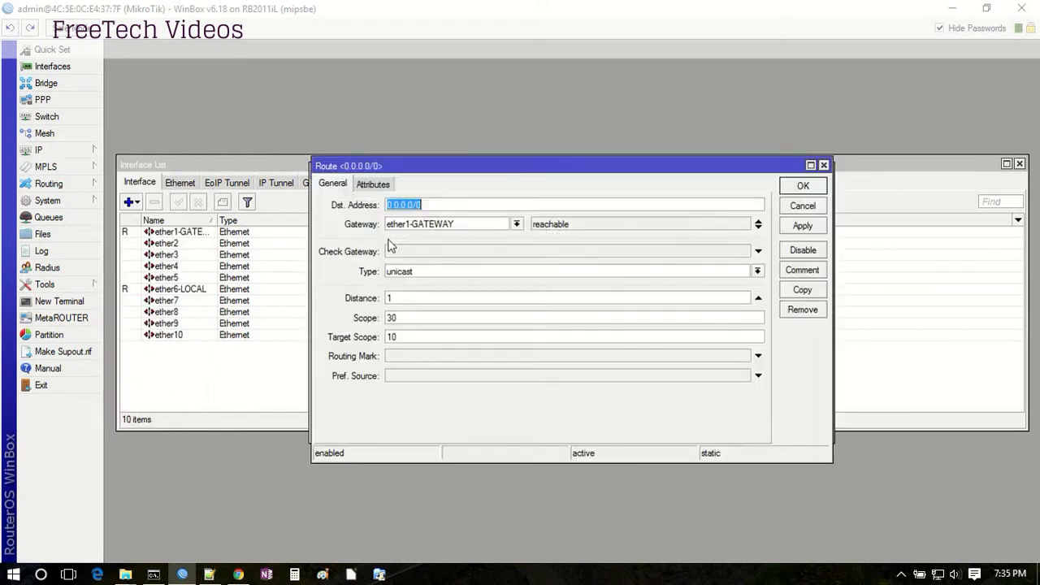
Review the SOURCE NAT masquerade rule's chain and source address in the firewall, and close the rule and firewall windows.
left_click(69, 151)
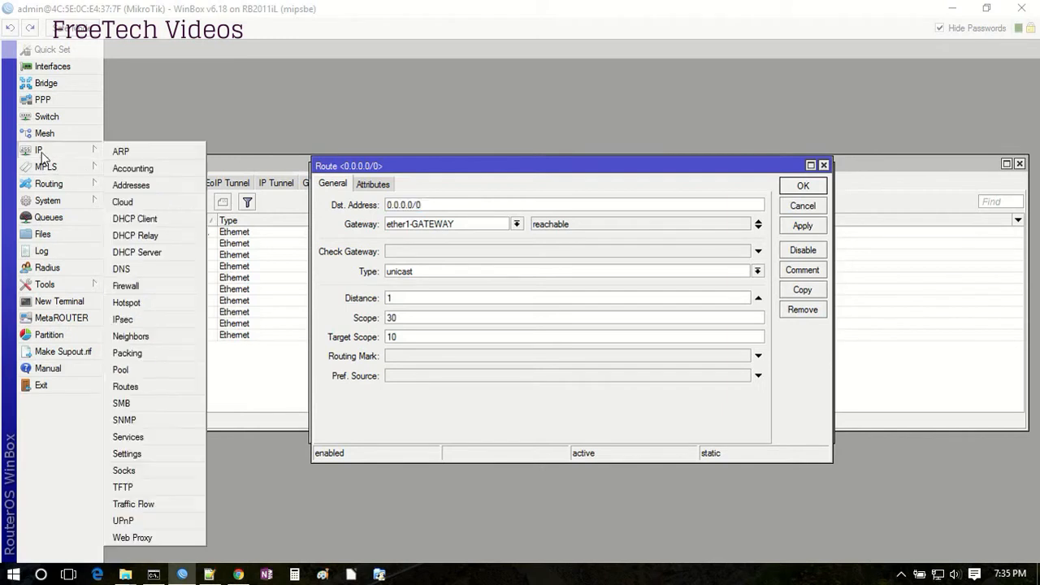
left_click(138, 290)
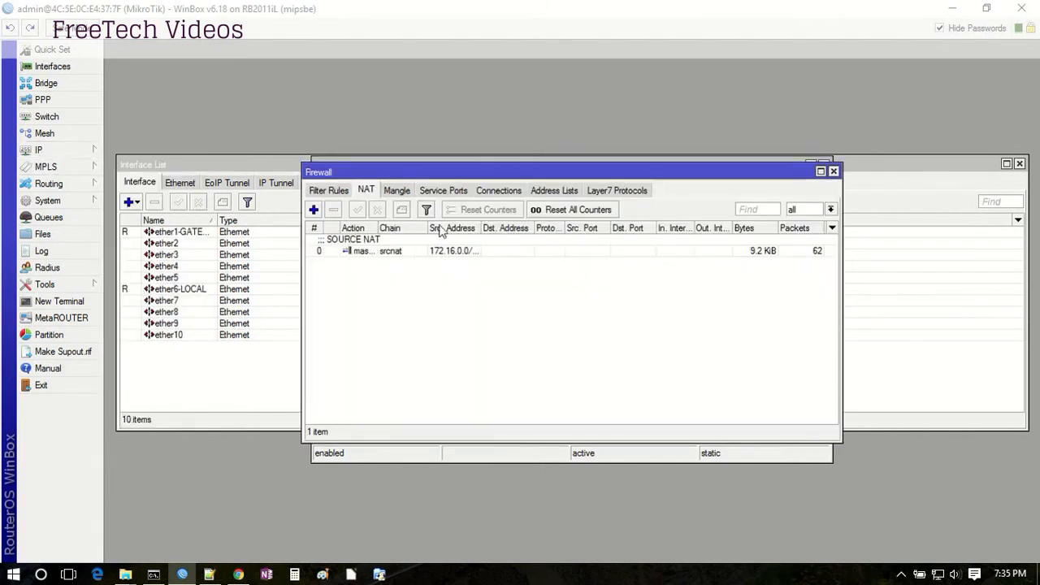
double_click(372, 249)
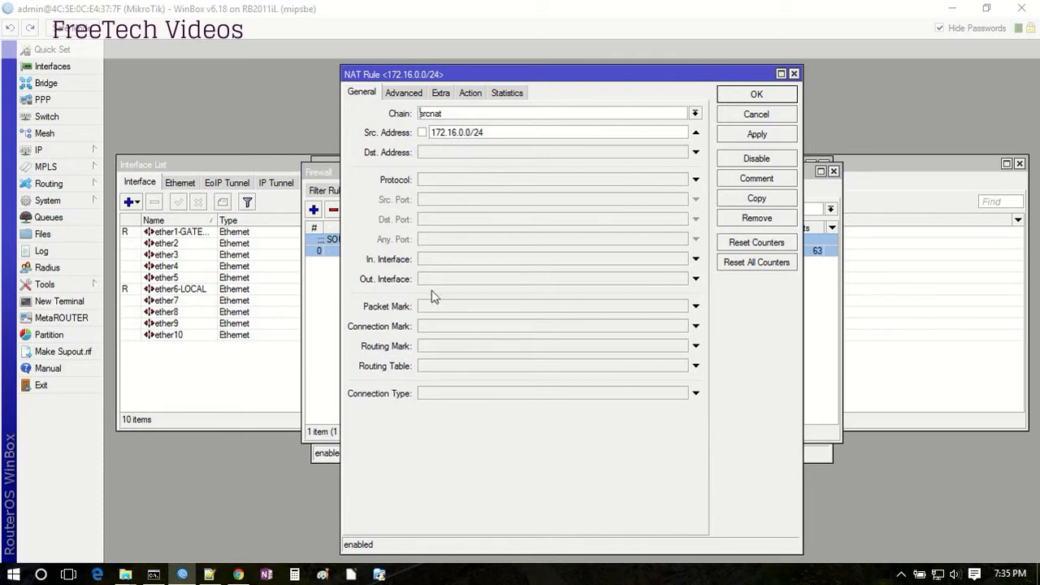
left_click(314, 306)
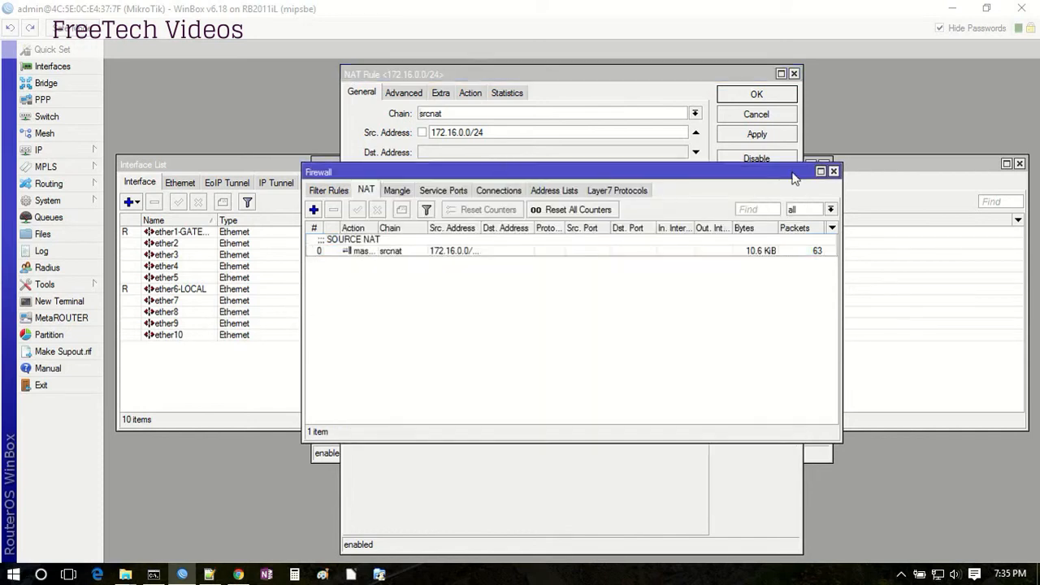
left_click(834, 172)
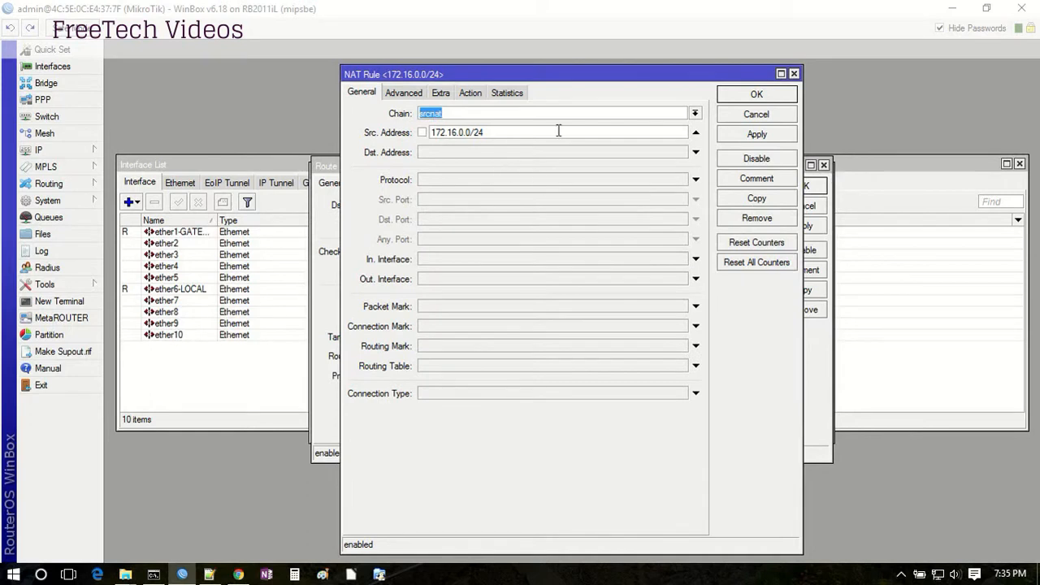
left_click(795, 75)
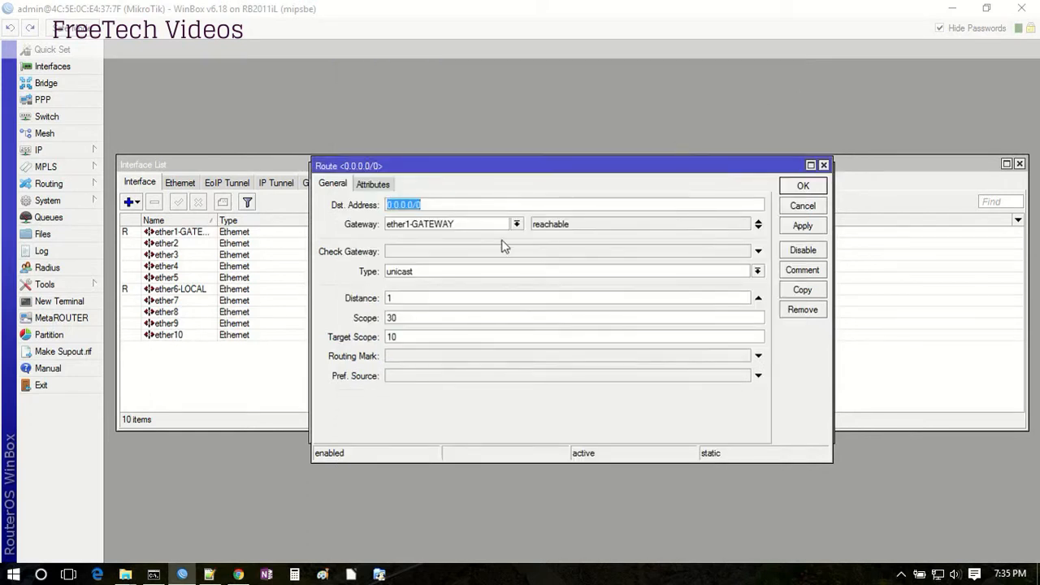
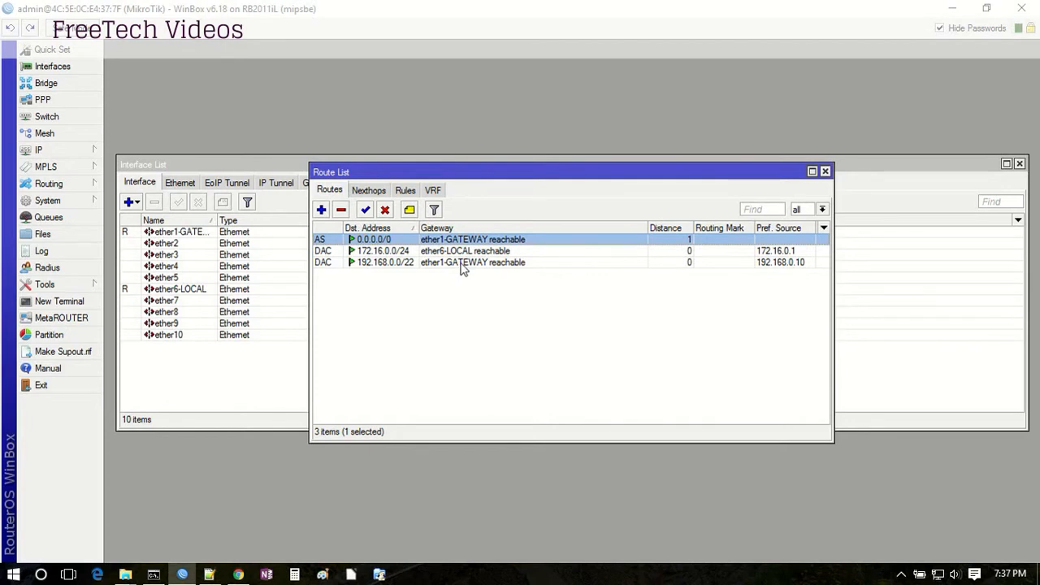
Set the 0.0.0.0/0 route's gateway to 192.168.0.10 and apply the change.
double_click(464, 240)
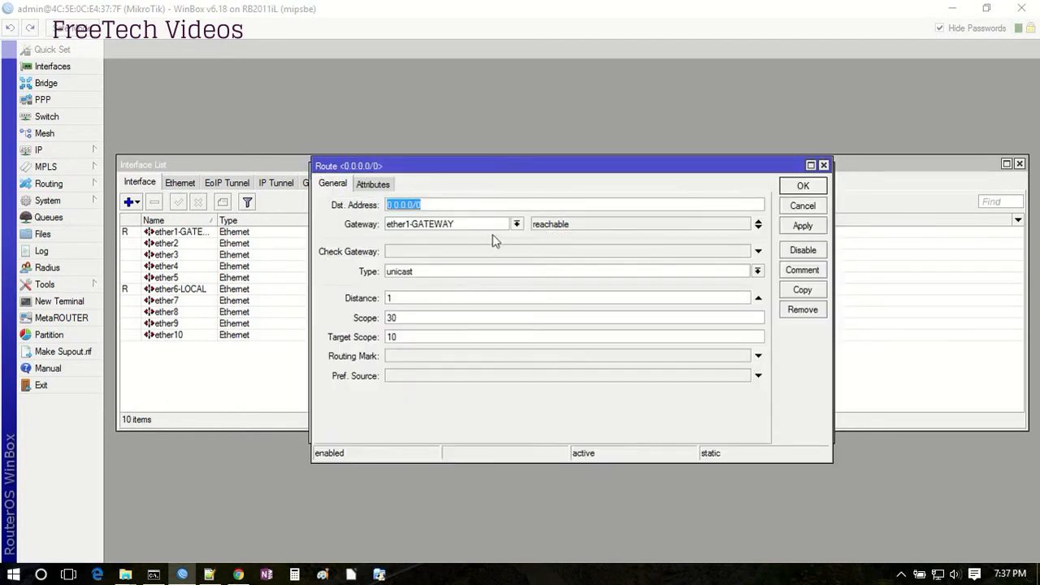
left_click(517, 224)
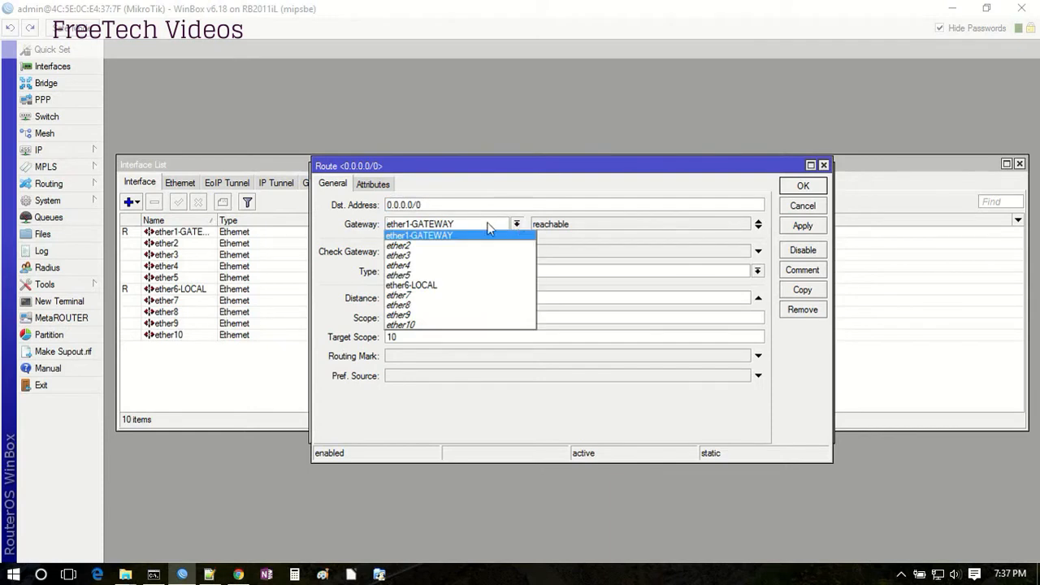
left_click(488, 224)
left_click_drag(488, 224, 232, 235)
type("192.168.0.1")
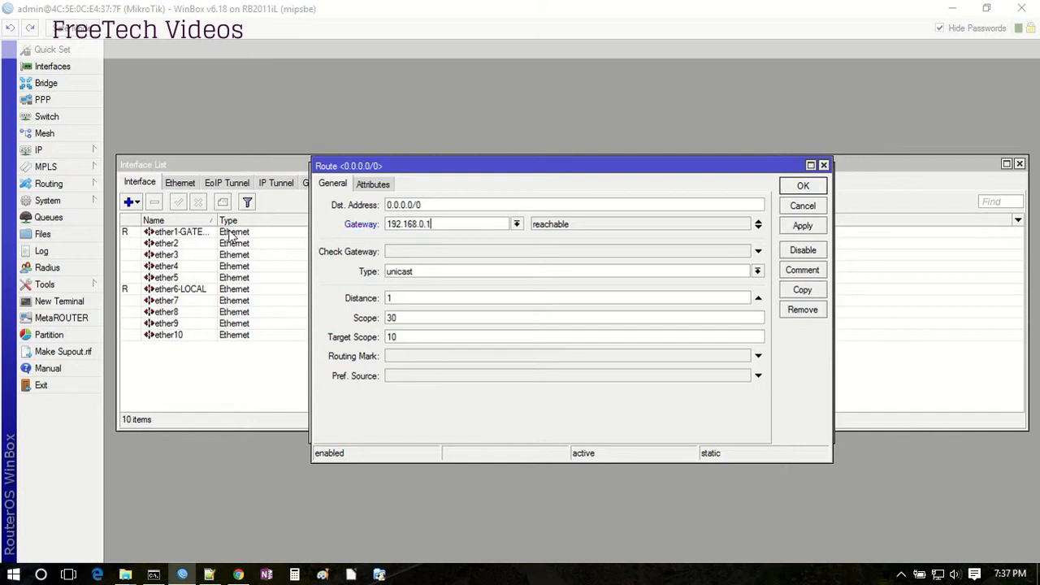
type("0")
left_click(802, 226)
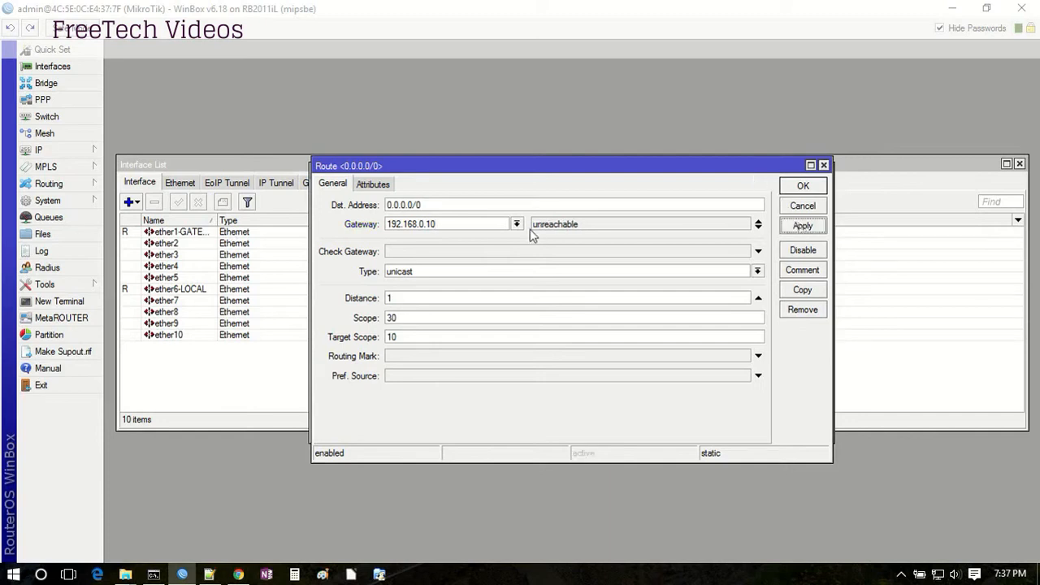
Switch to Notepad++, check the gateway address in the new 2 note, and return to WinBox's interface list.
left_click(485, 225)
left_click(220, 575)
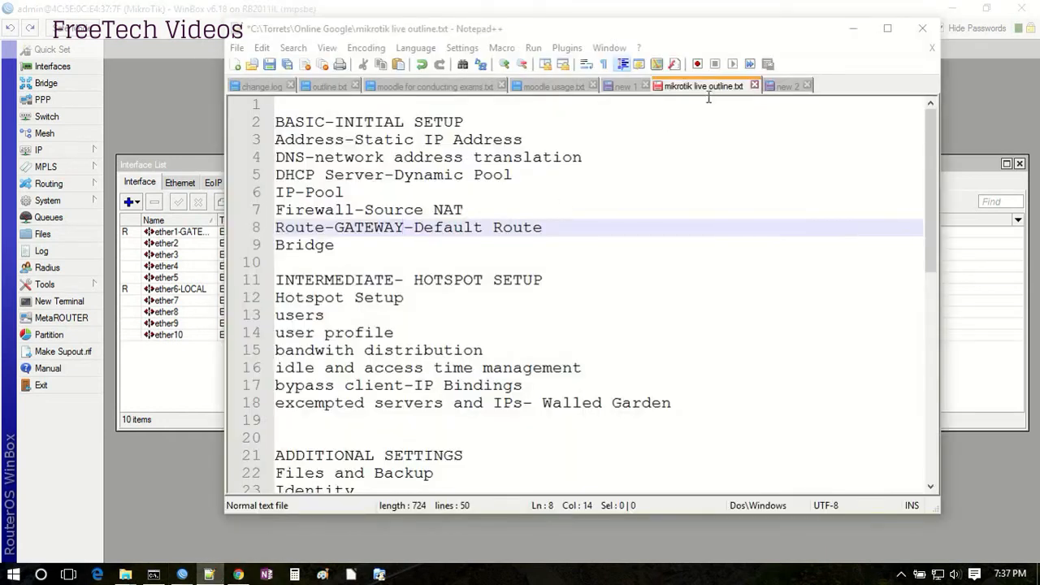
left_click(787, 86)
left_click(560, 106)
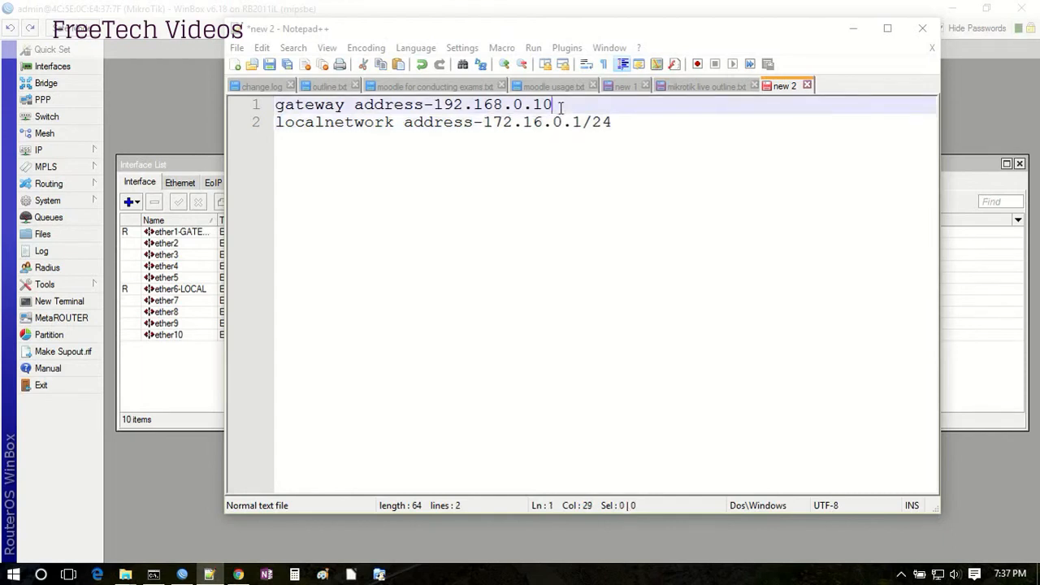
left_click(186, 234)
mouse_move(238, 574)
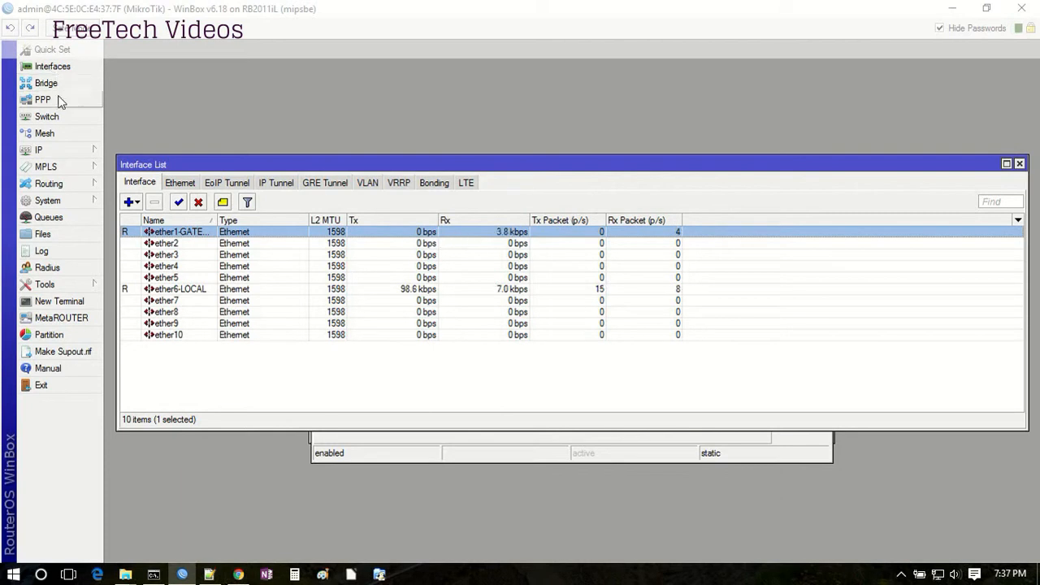
Open the IP address list, widen its Address column, and inspect the ether6-LOCAL and ether1-GATEWAY entries.
left_click(57, 150)
left_click(131, 185)
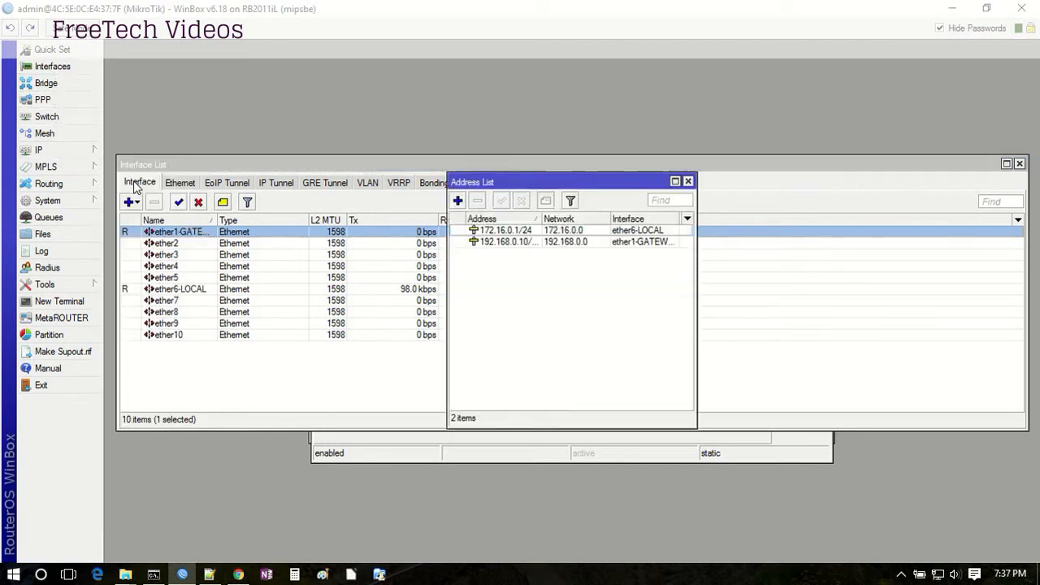
left_click_drag(540, 219, 575, 219)
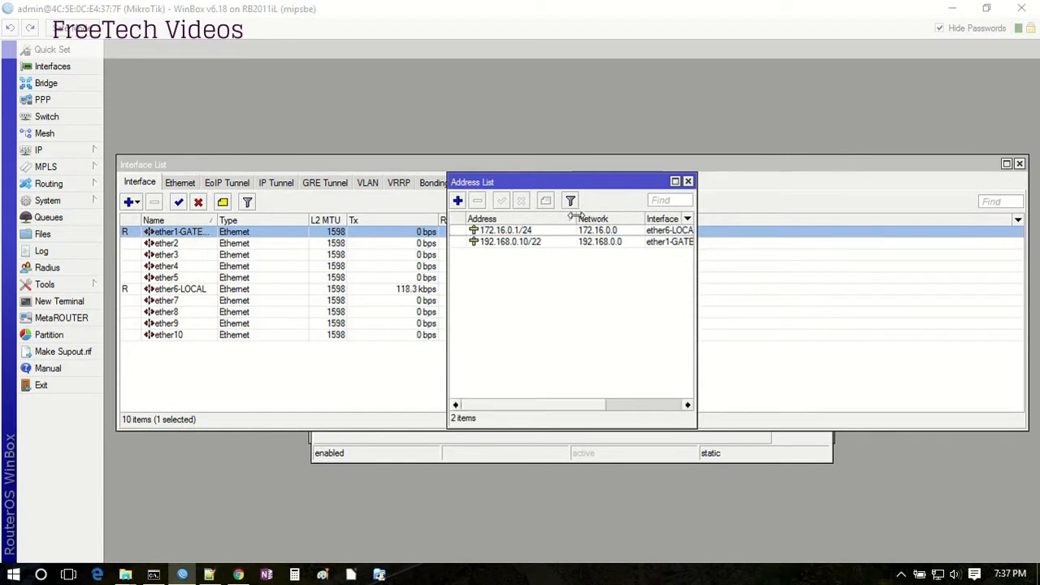
left_click(526, 231)
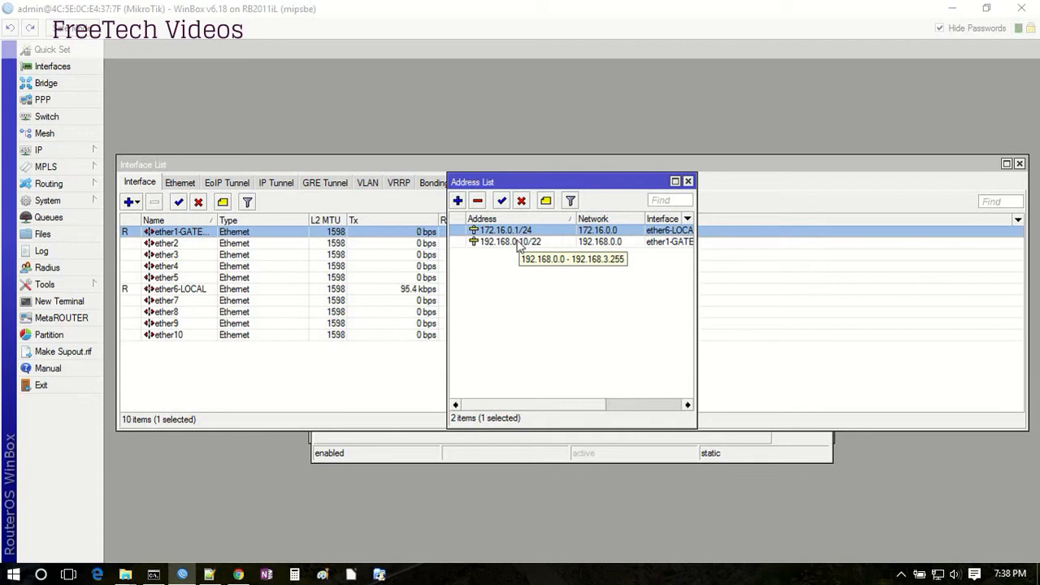
left_click(518, 243)
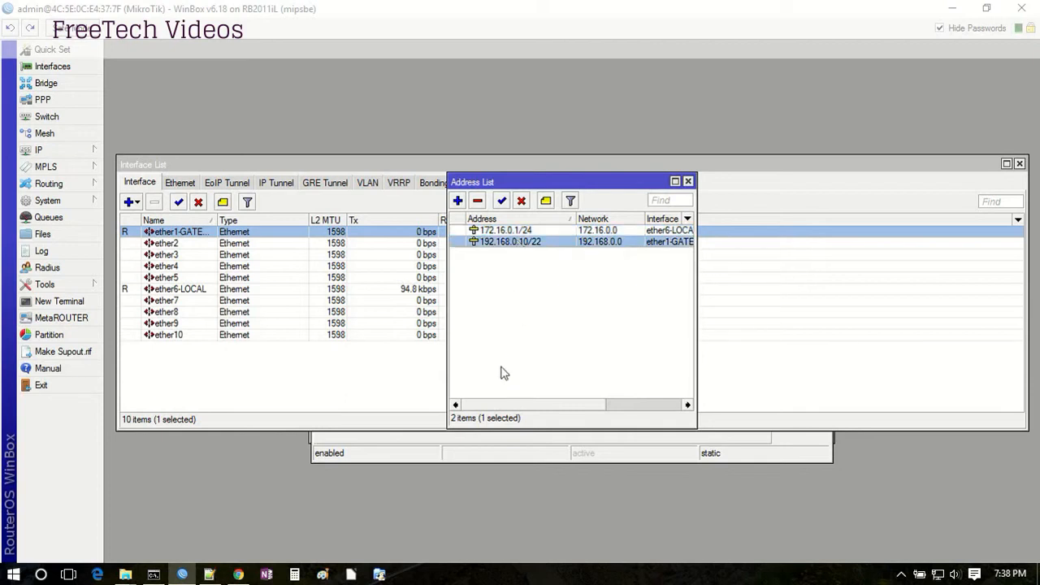
Set the 0.0.0.0/0 route's gateway to 192.168.0.1.
left_click(501, 449)
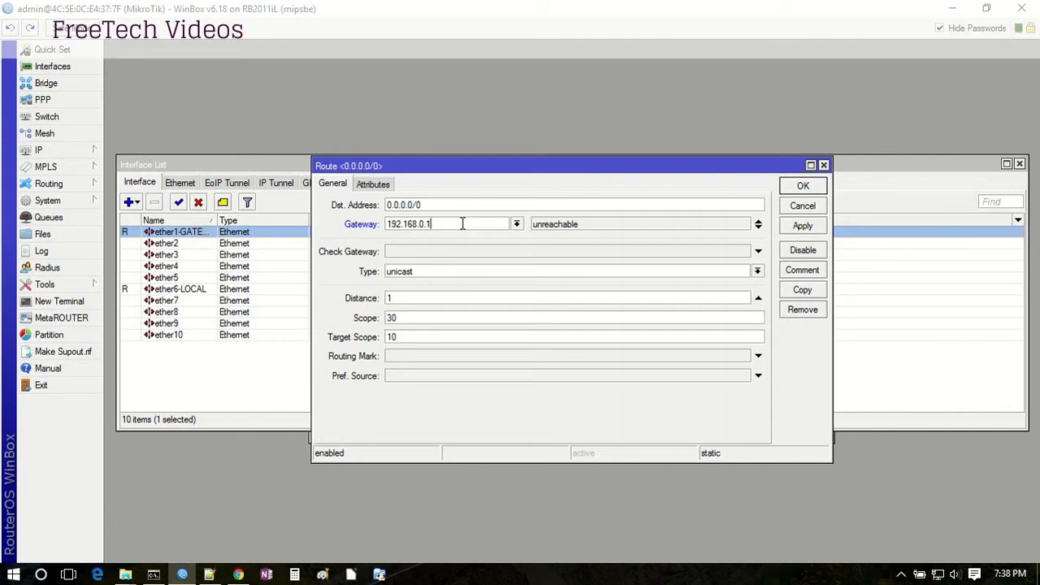
left_click_drag(462, 223, 356, 229)
left_click(469, 225)
Draw a red rectangle around the route's Gateway field with the screen recorder's drawing tools and add the red label "ISP GATEWAY IP".
key("F7")
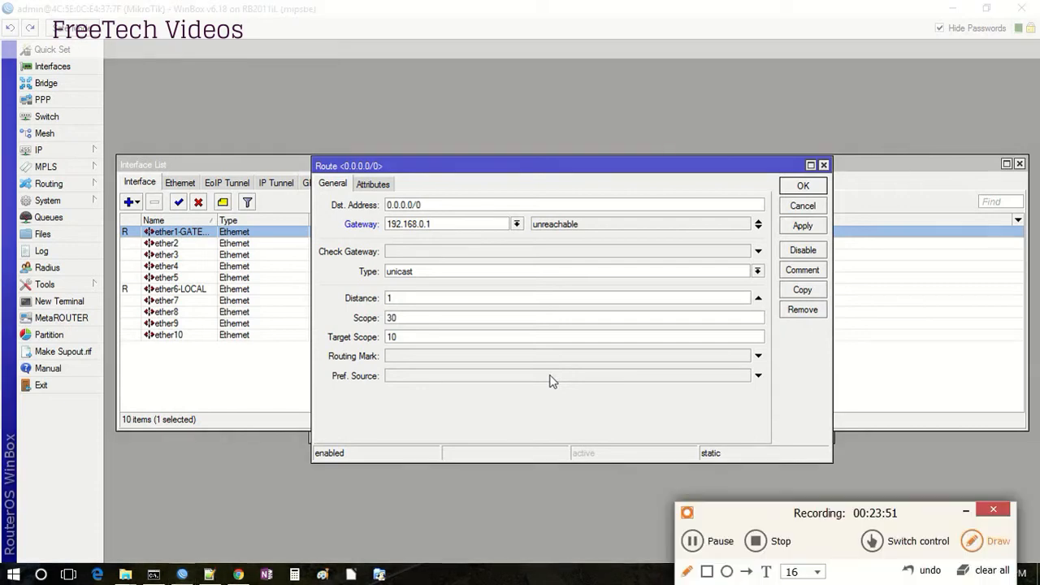
left_click_drag(772, 514, 766, 442)
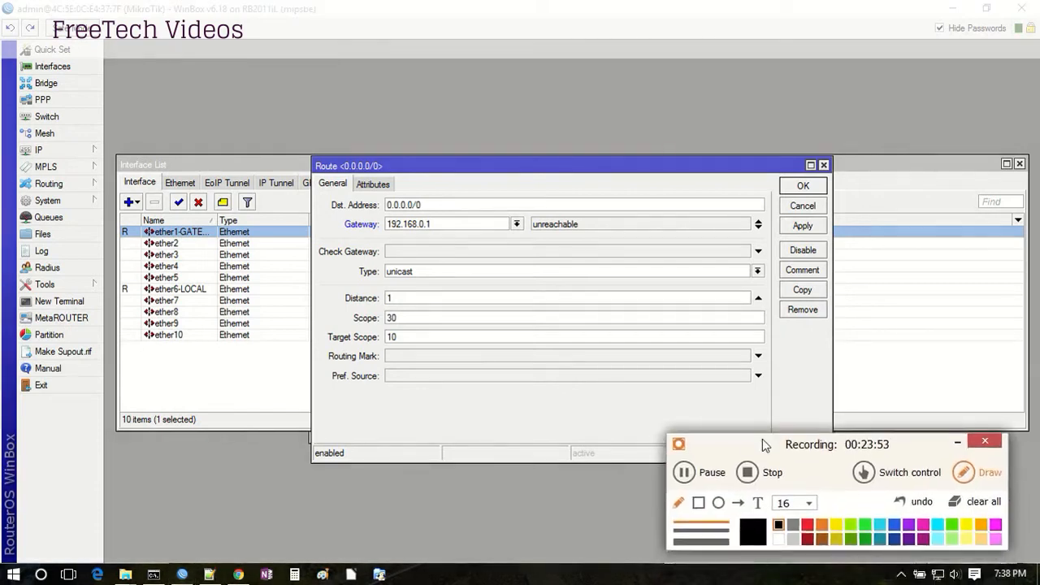
left_click(759, 503)
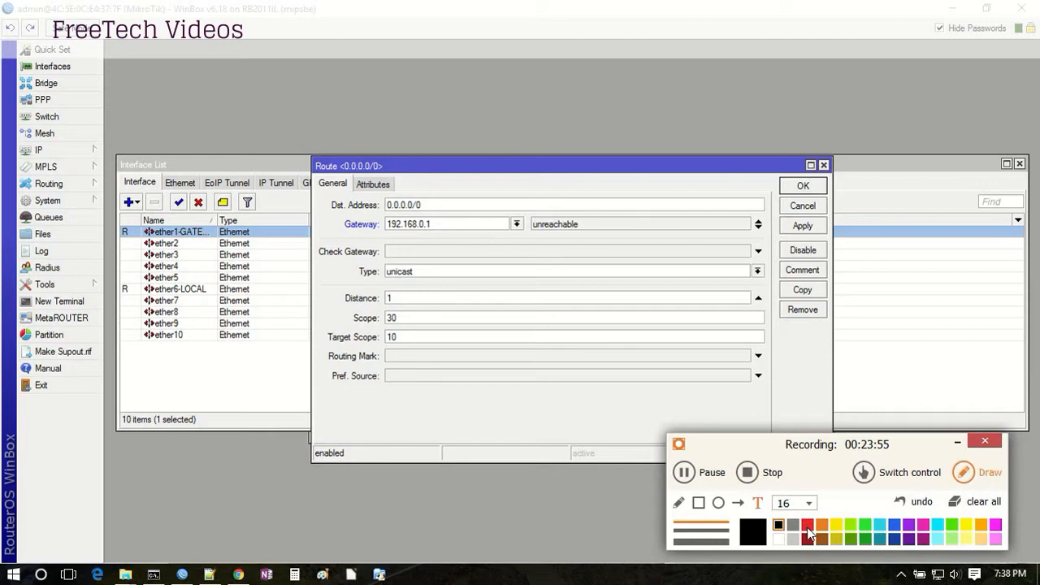
left_click(808, 540)
left_click(807, 525)
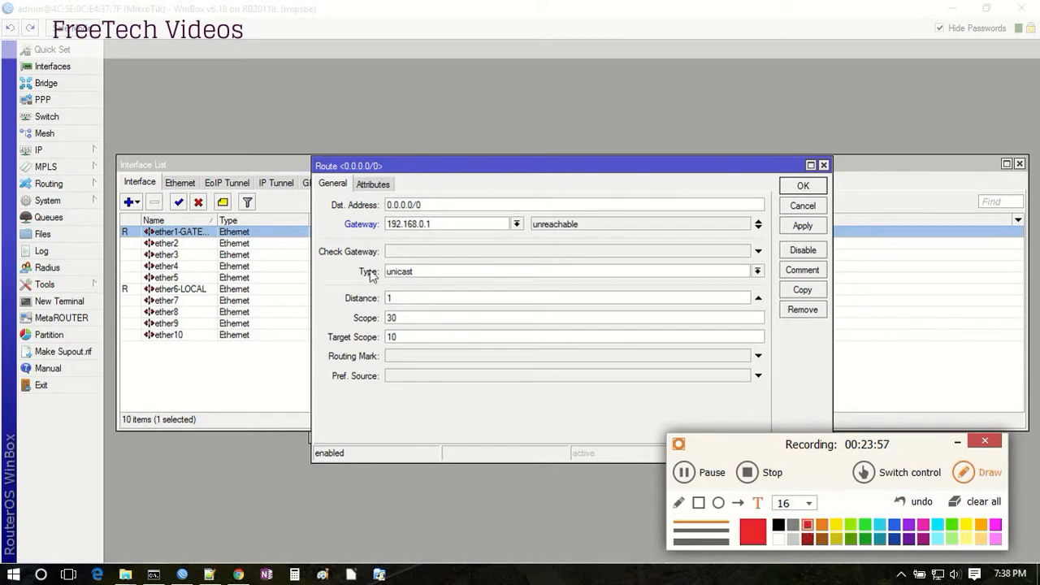
left_click(700, 503)
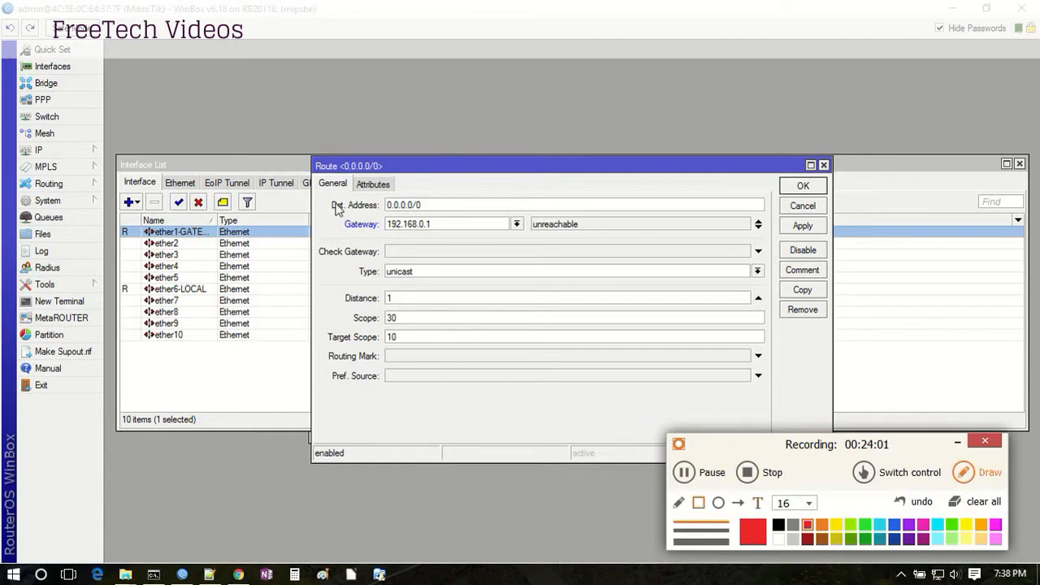
left_click_drag(326, 214, 531, 243)
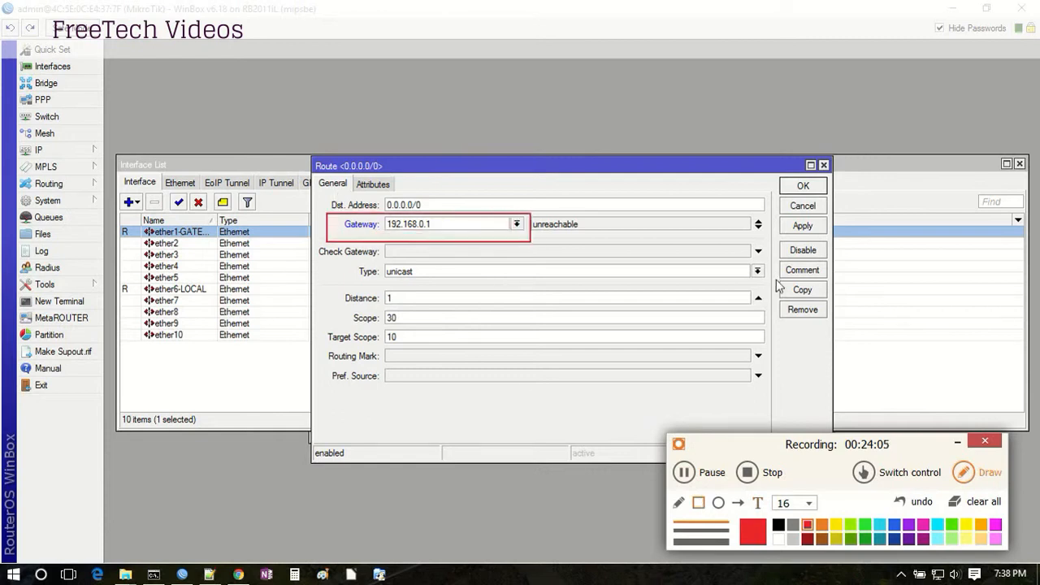
left_click(757, 504)
left_click_drag(415, 294, 416, 281)
type("ISP GATEWAY IP")
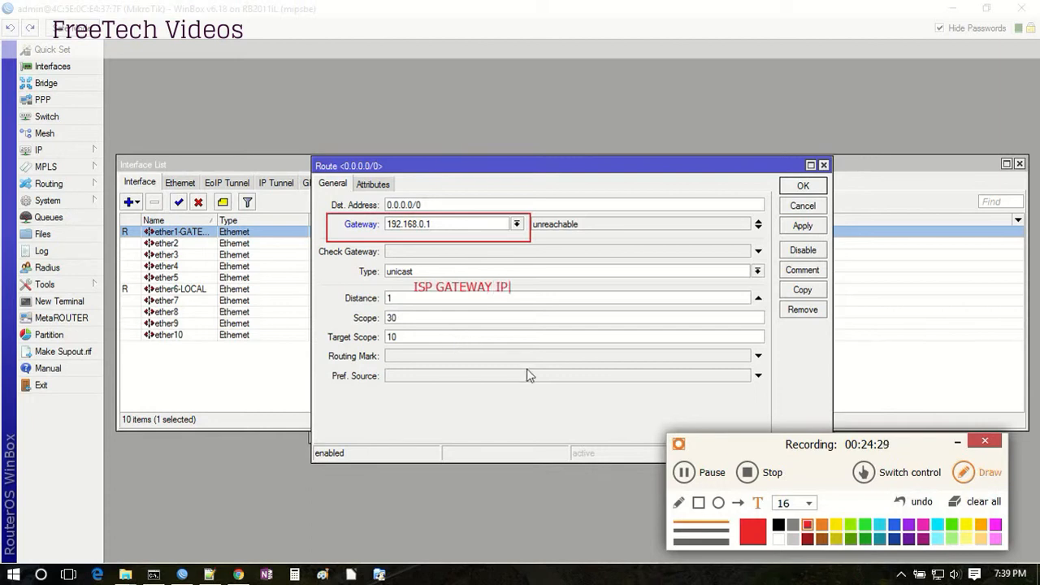
Leave drawing mode, apply the route's gateway change, and switch to Chrome to test the connection by loading Bing.
left_click(881, 478)
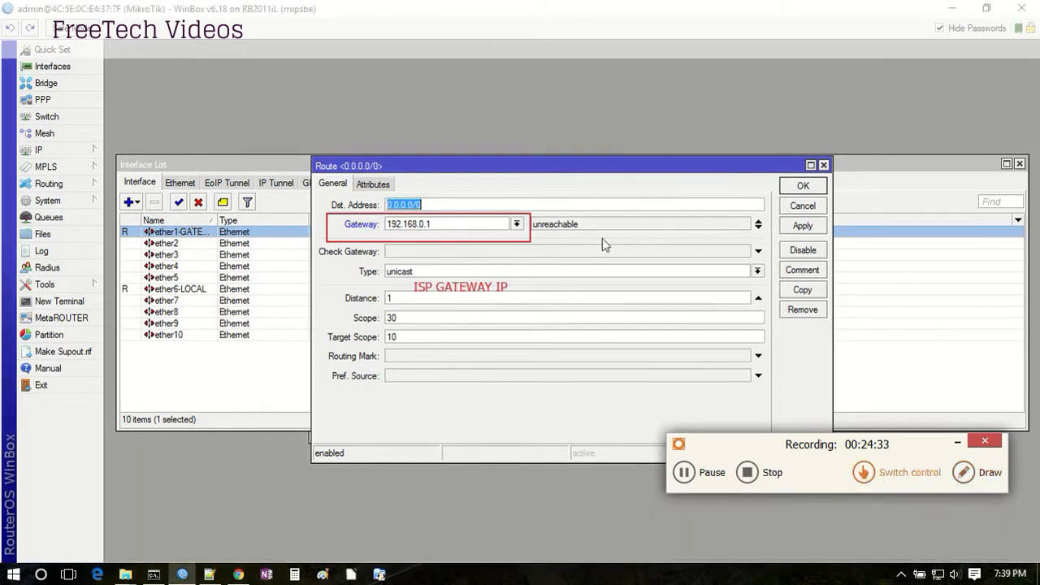
left_click(802, 227)
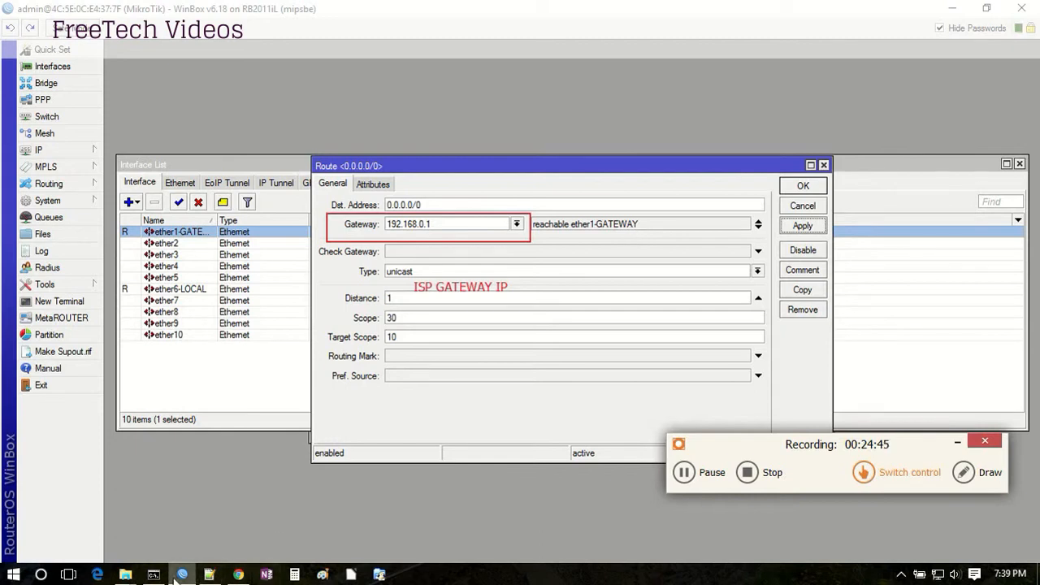
left_click(236, 575)
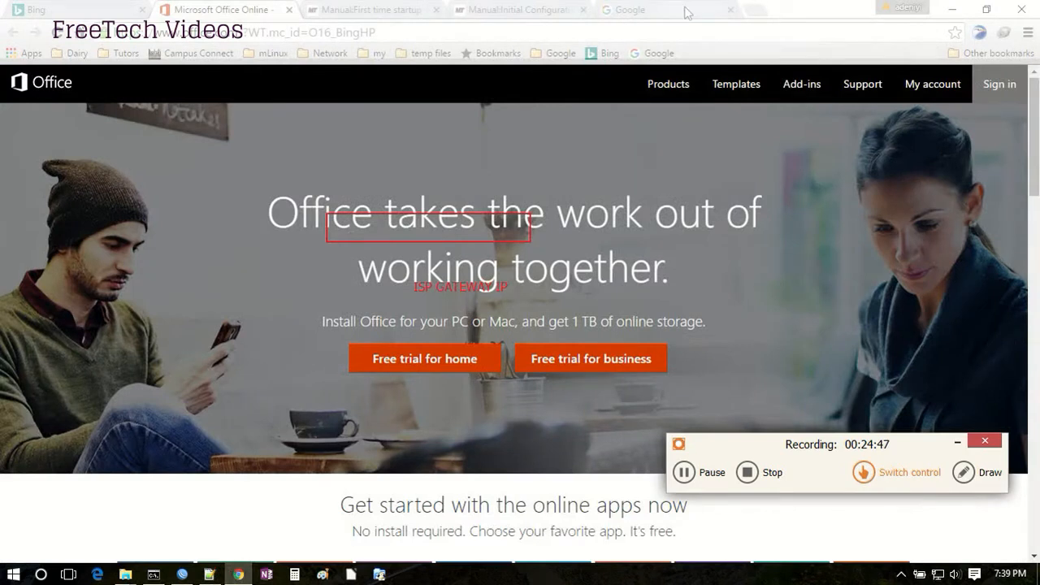
left_click(606, 55)
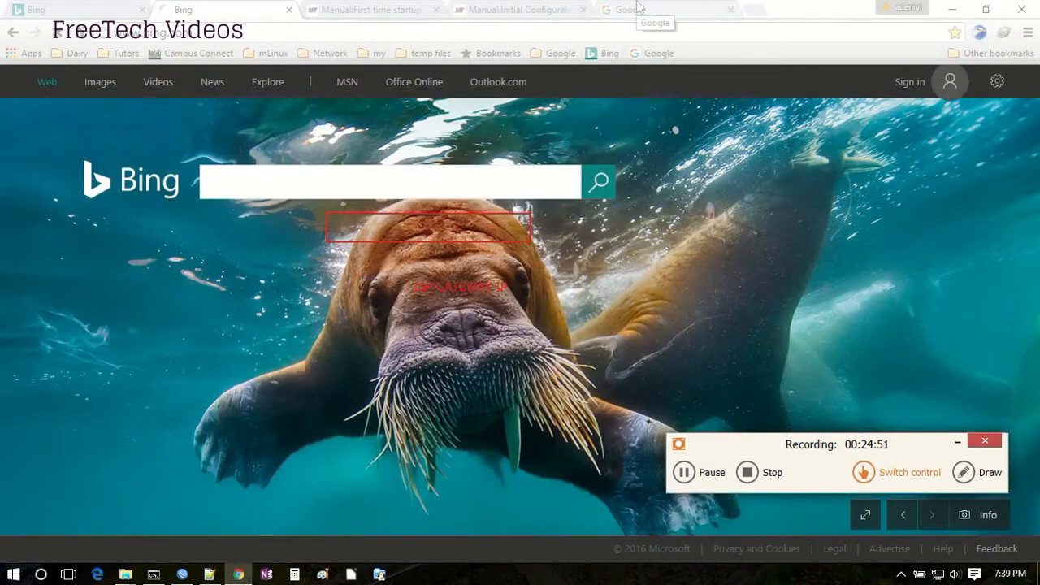
Test browsing further by opening the MikroTik Wiki main page from the First time startup manual, with the recorder panel minimized.
left_click(389, 8)
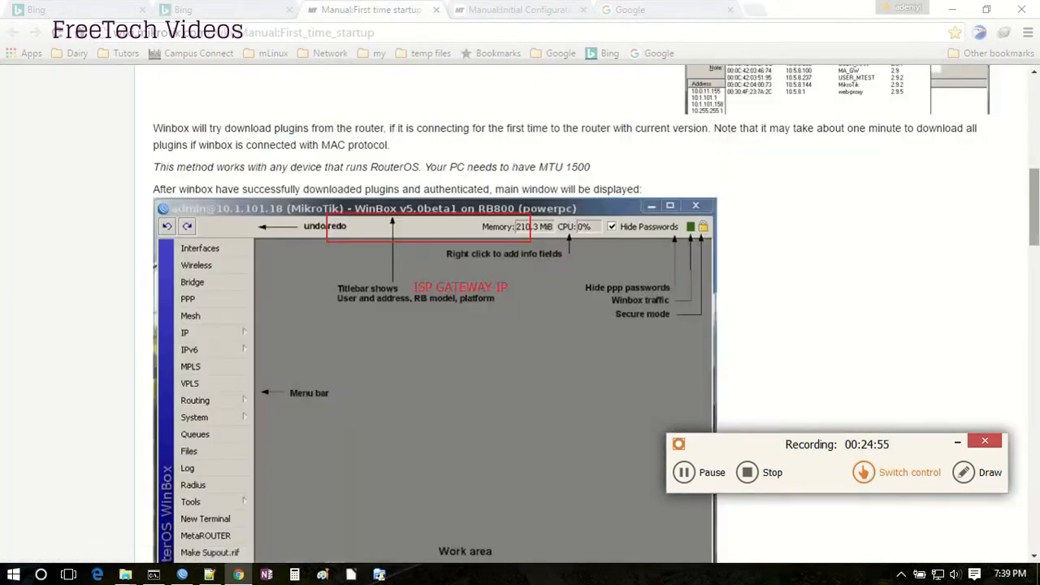
right_click(1034, 155)
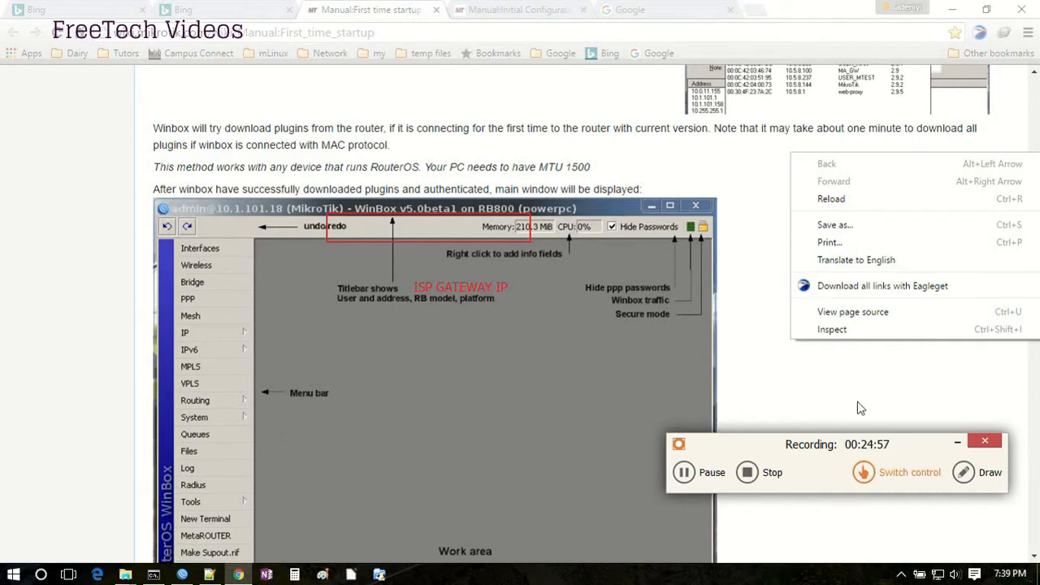
left_click(956, 443)
left_click_drag(1033, 226, 986, 81)
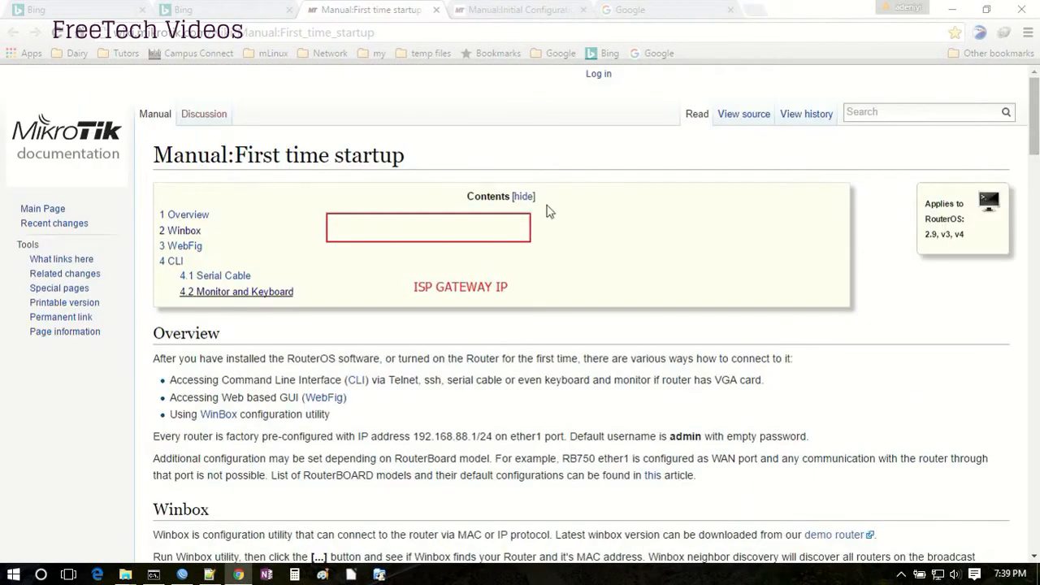
left_click(78, 151)
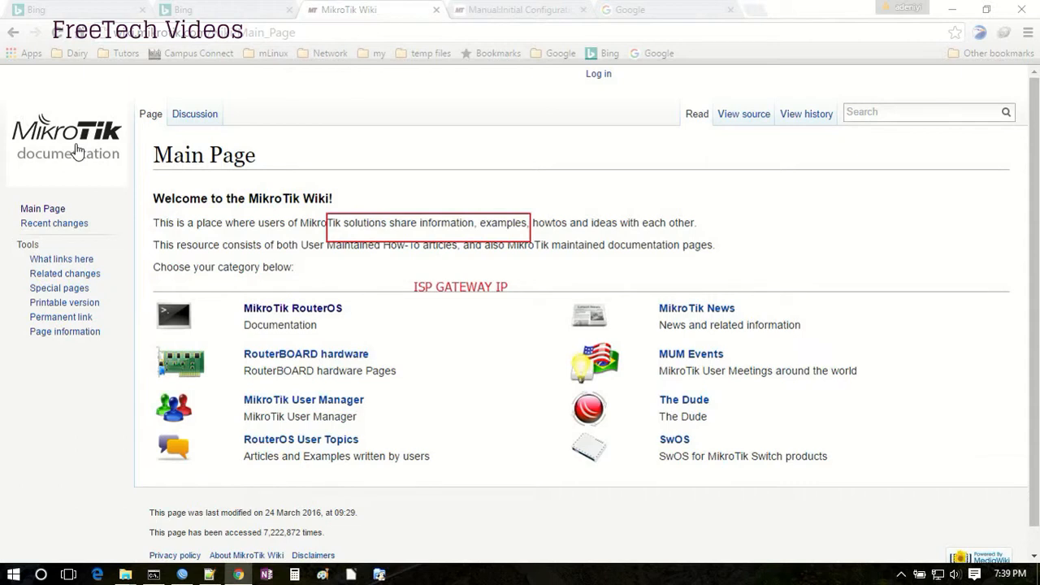
Return to WinBox, close the 0.0.0.0/0 route's window, clear all drawn annotations, and minimize the recorder panel.
left_click(182, 575)
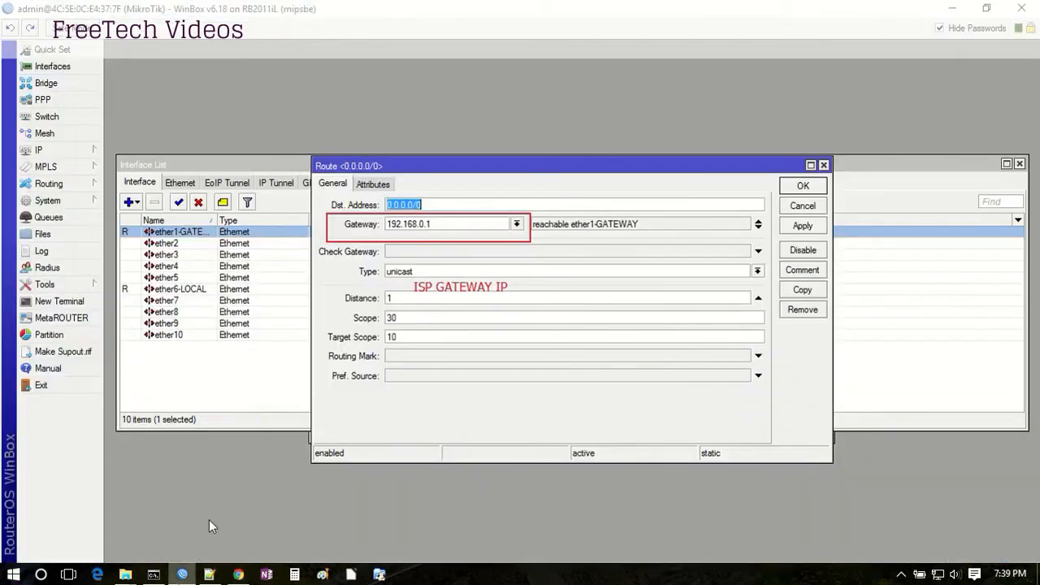
left_click(822, 165)
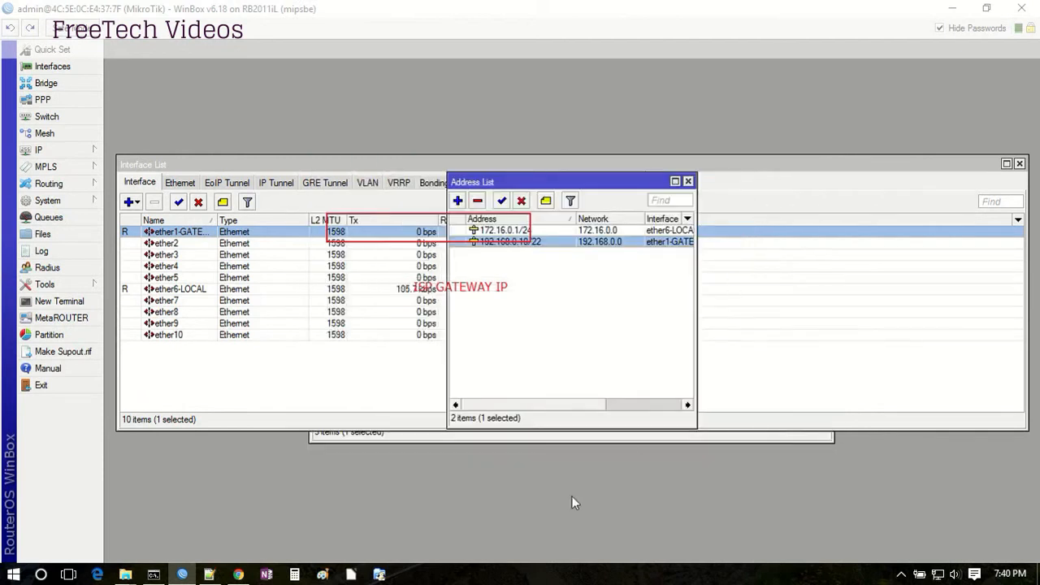
key("F10")
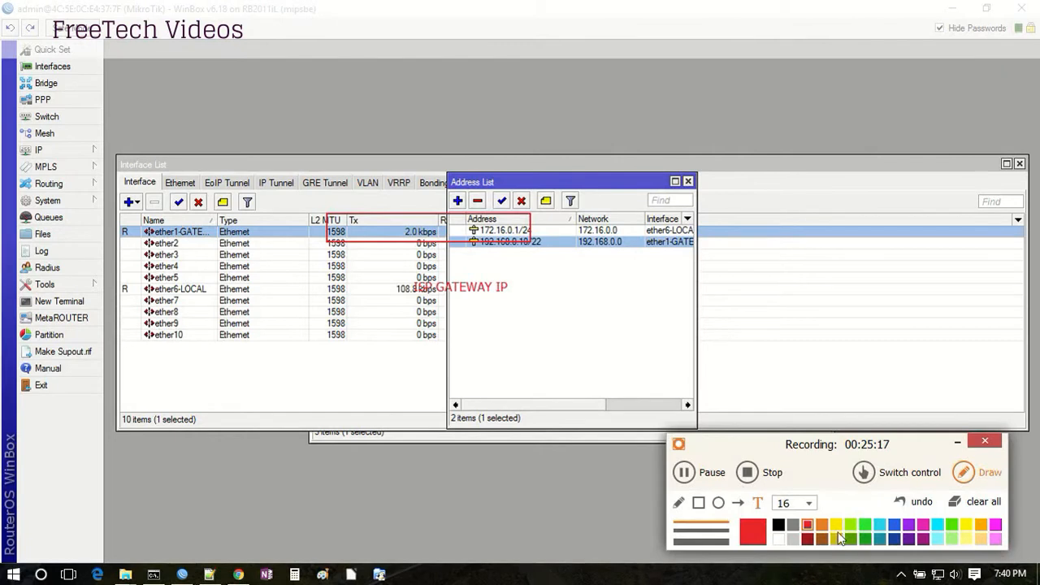
left_click(982, 504)
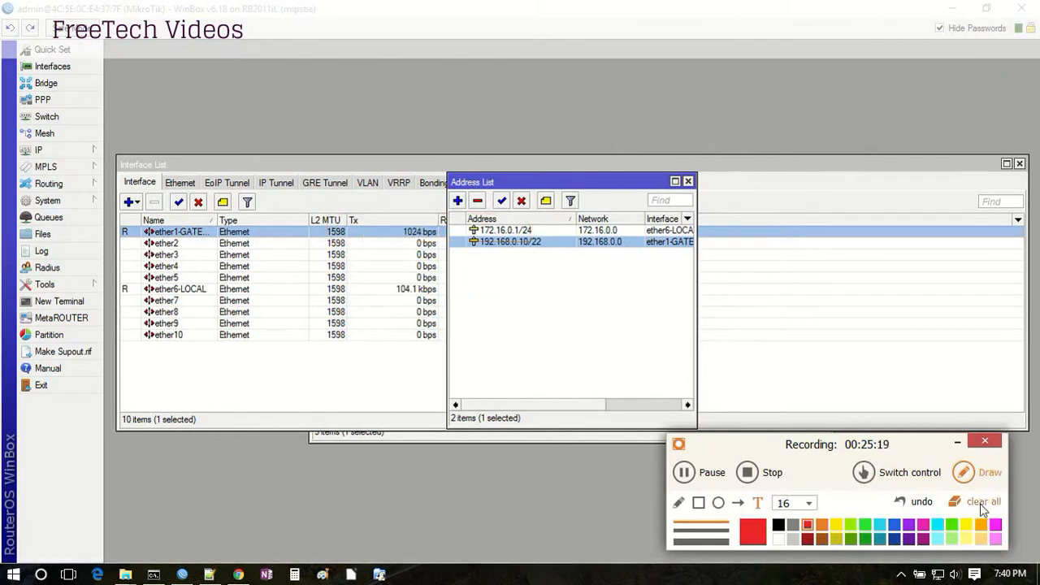
left_click(911, 476)
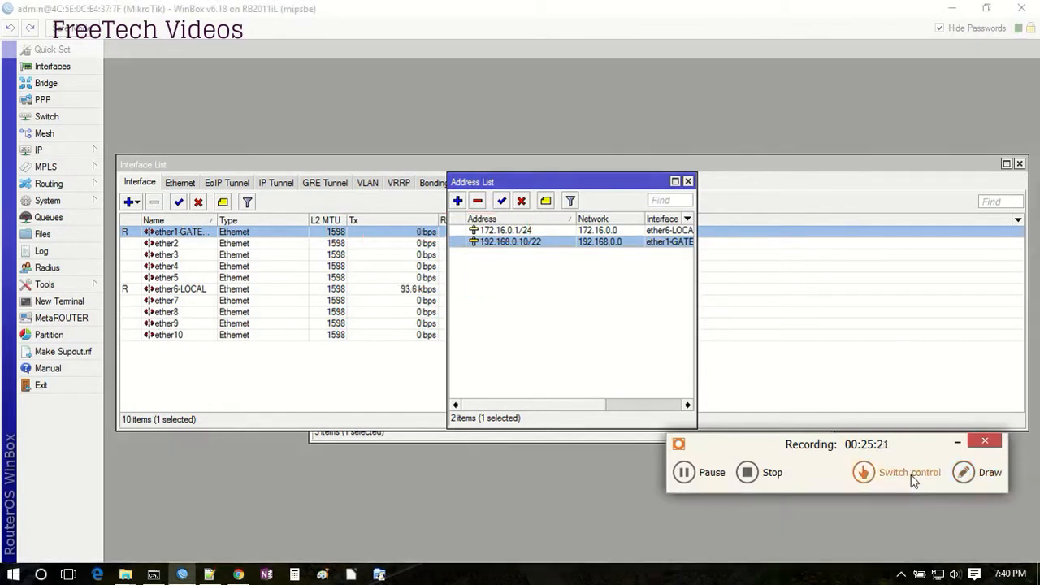
left_click(953, 443)
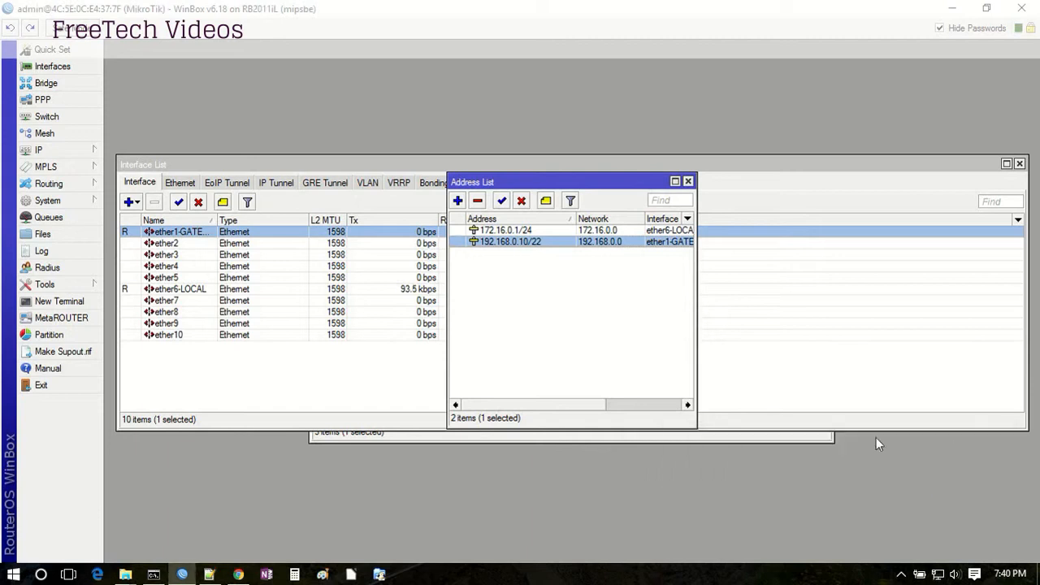
Check the traffic in the interface list, and switch to Chrome to load abc.com in the Google tab.
left_click(317, 236)
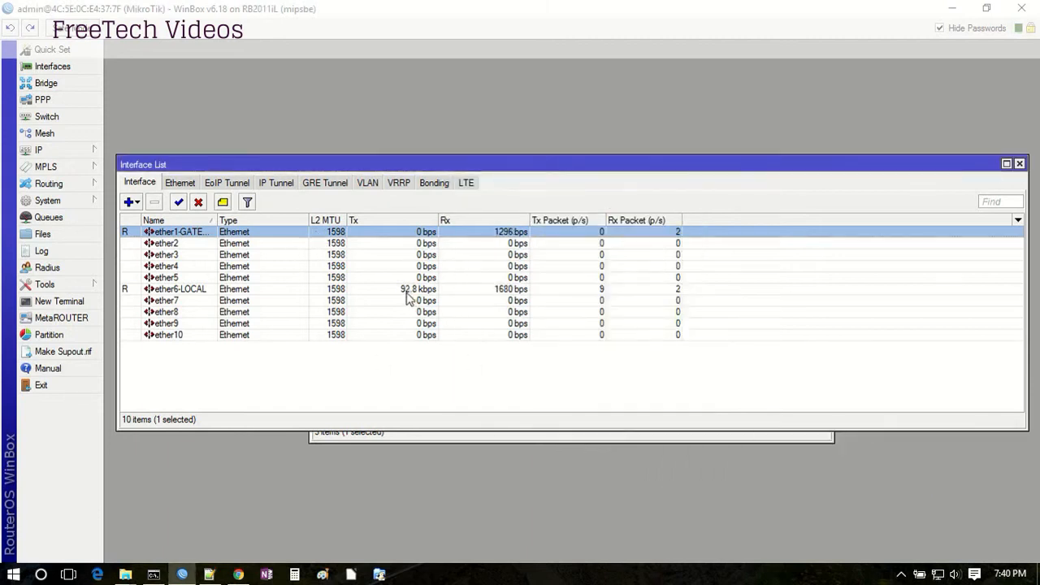
left_click(237, 574)
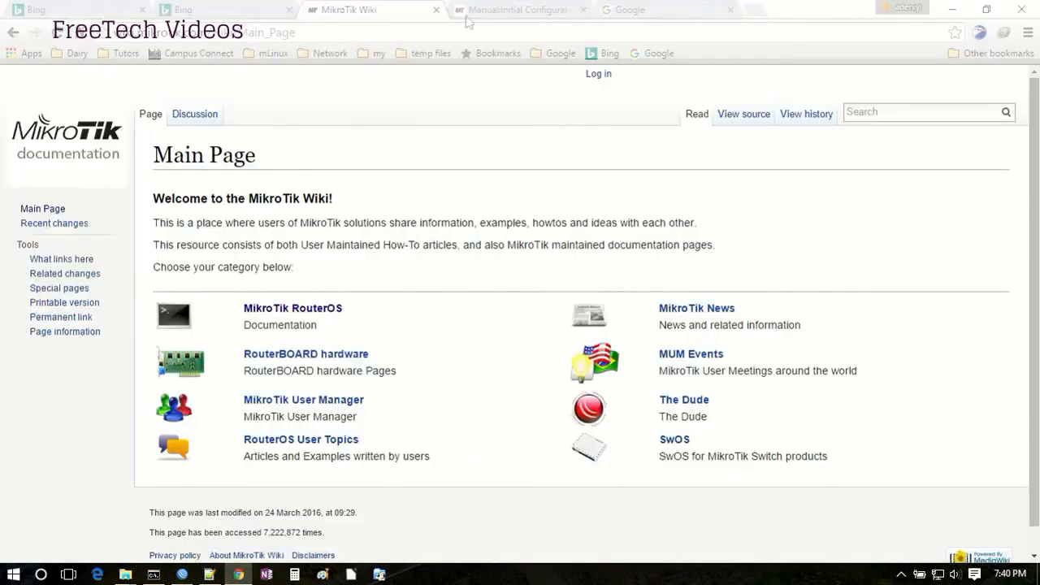
left_click(627, 10)
left_click(607, 27)
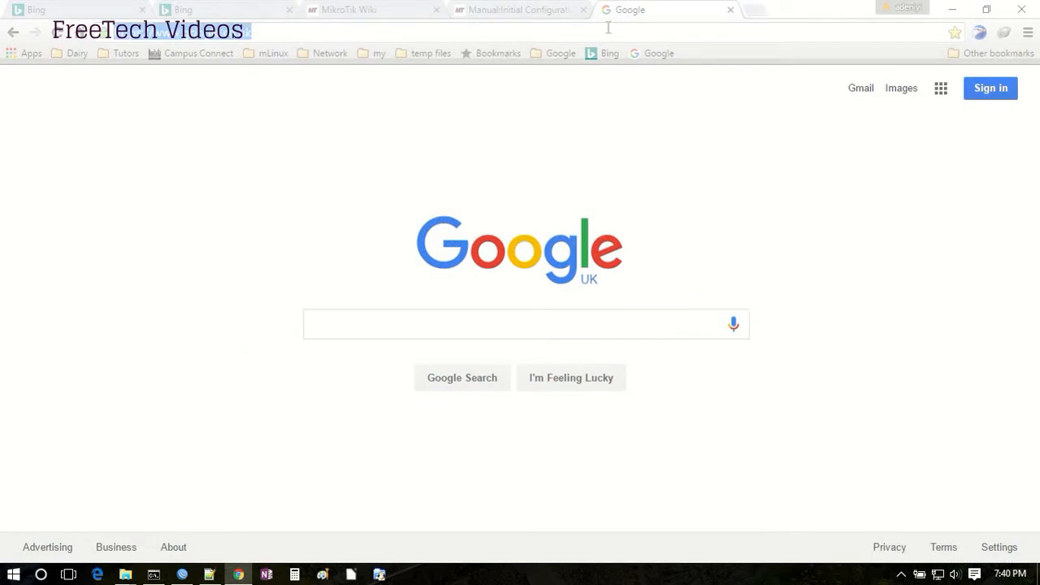
type("a")
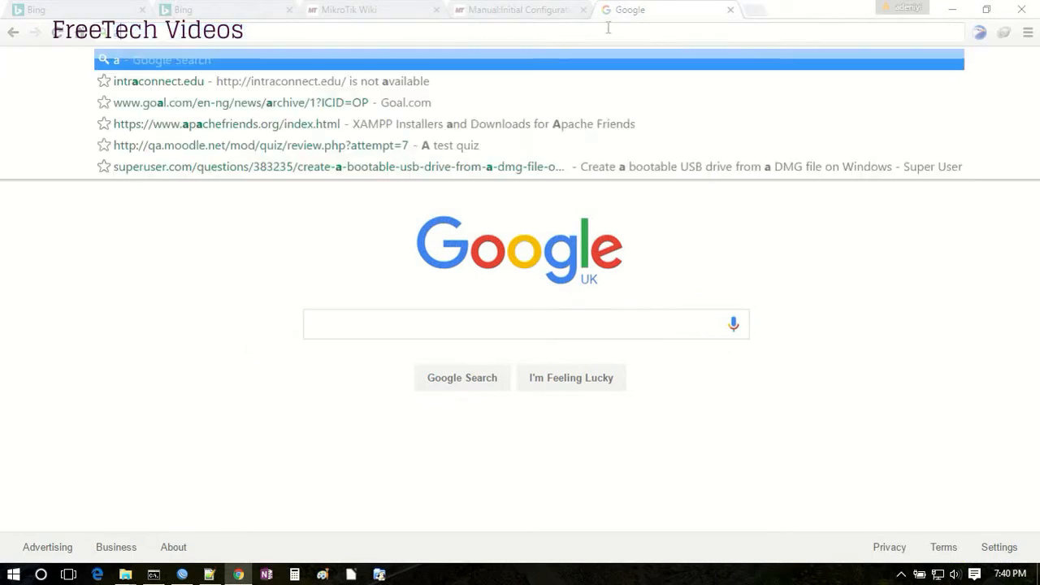
type("bc.com")
key("Return")
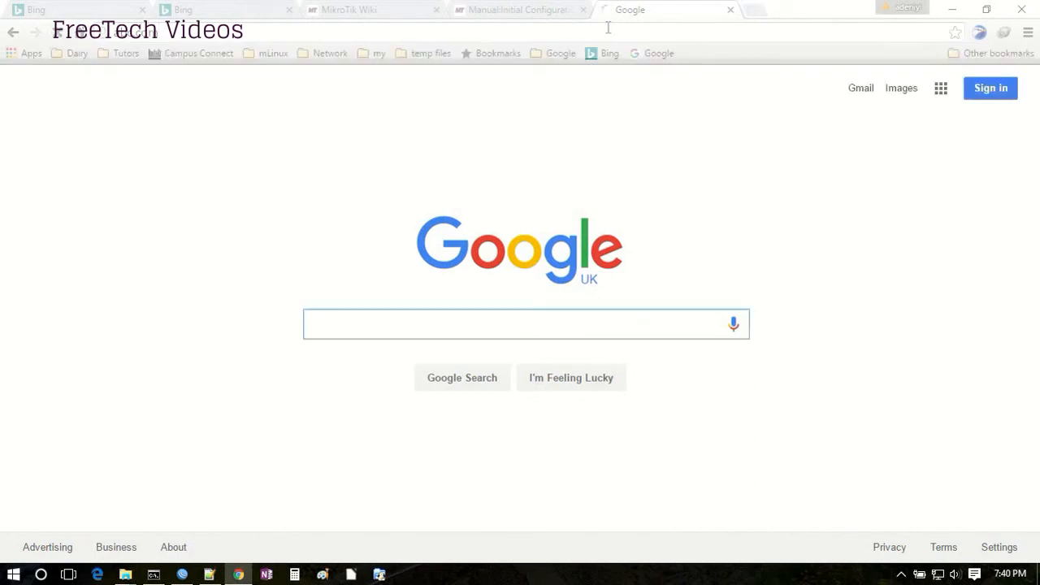
Review the IP address list in WinBox again, and return to Chrome to check the abc.com page.
left_click(183, 574)
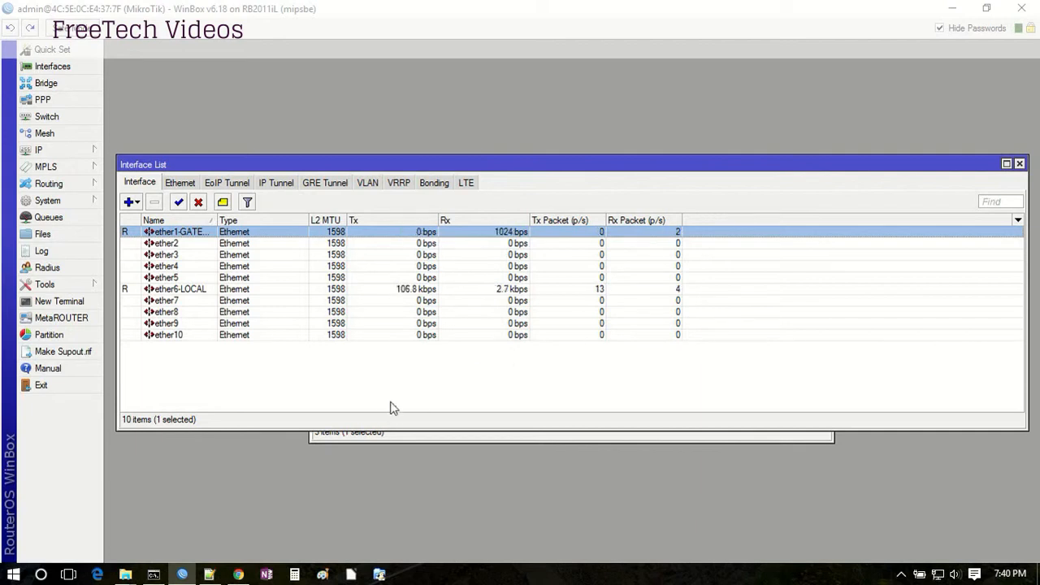
left_click(81, 151)
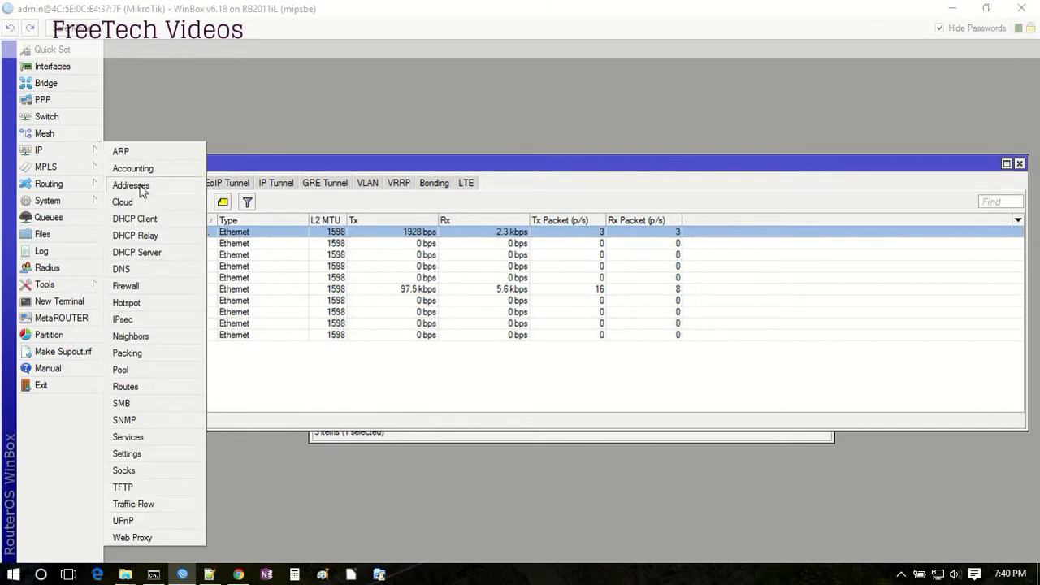
left_click(131, 186)
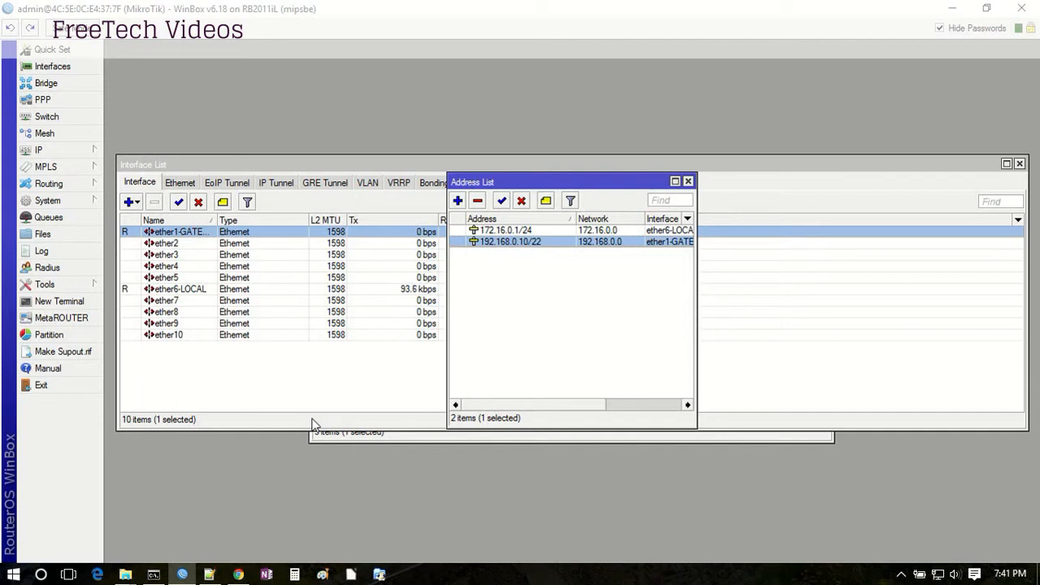
mouse_move(239, 575)
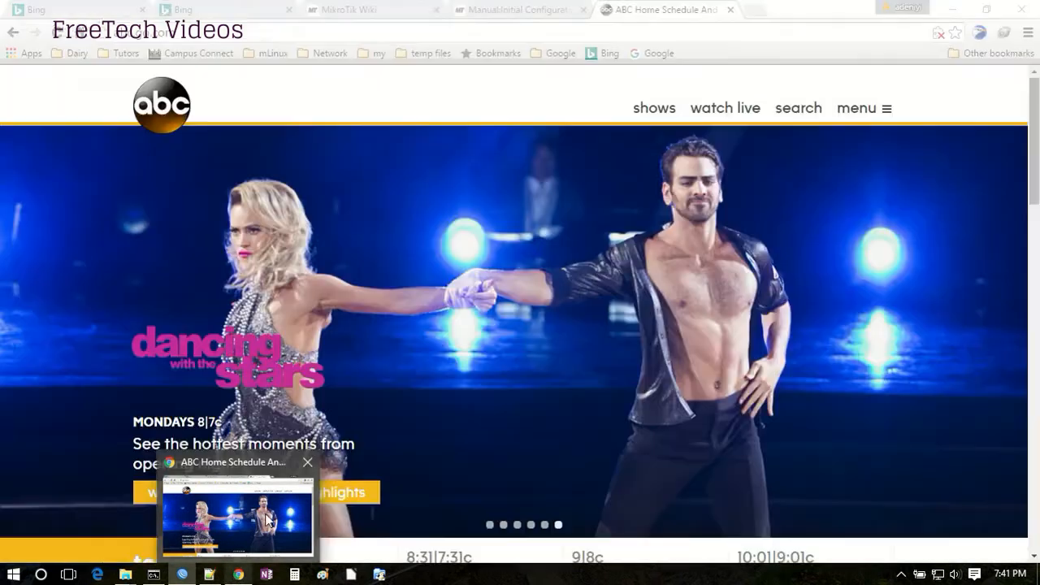
left_click(268, 522)
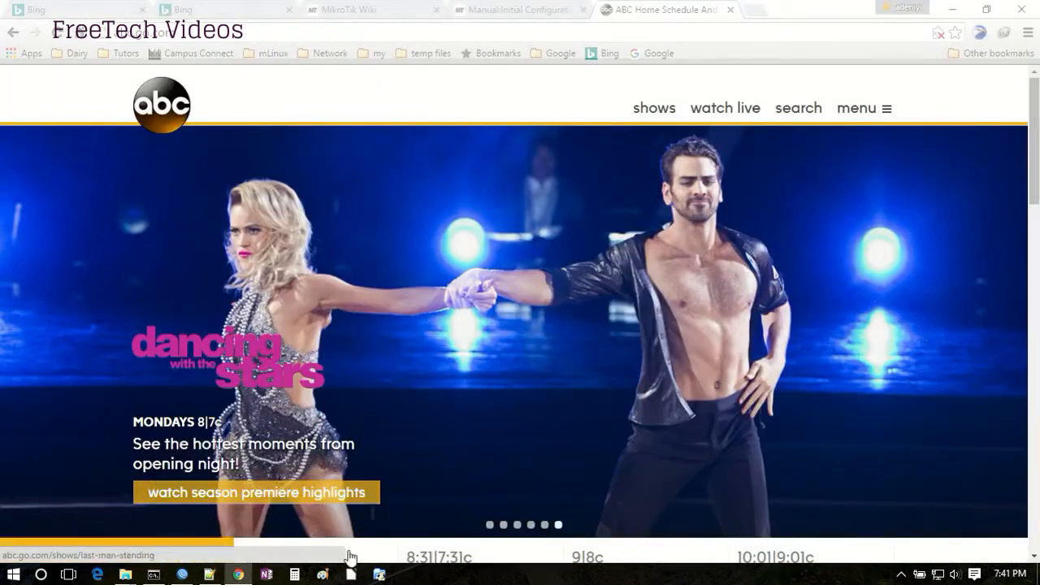